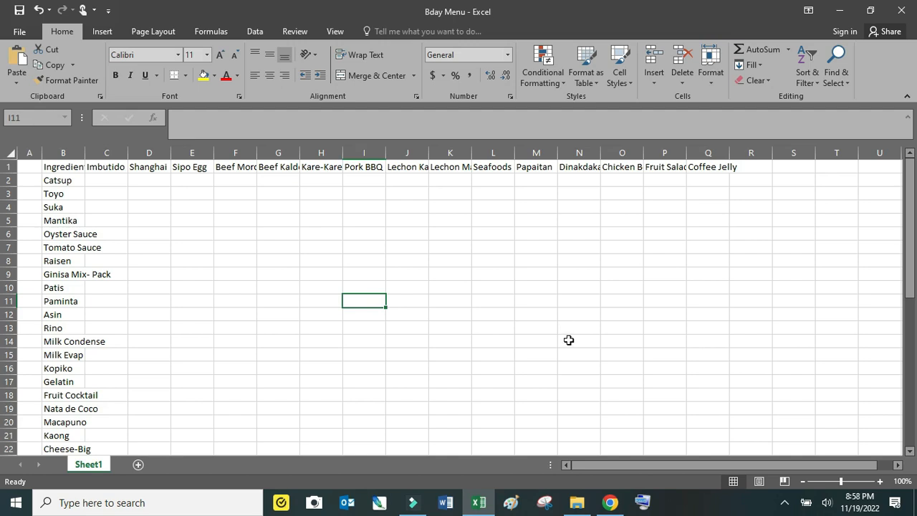
Bring up the On-Screen Keyboard and move it clear of the ingredient list in column B
{"action": "left_click", "coordinate": [642, 503]}
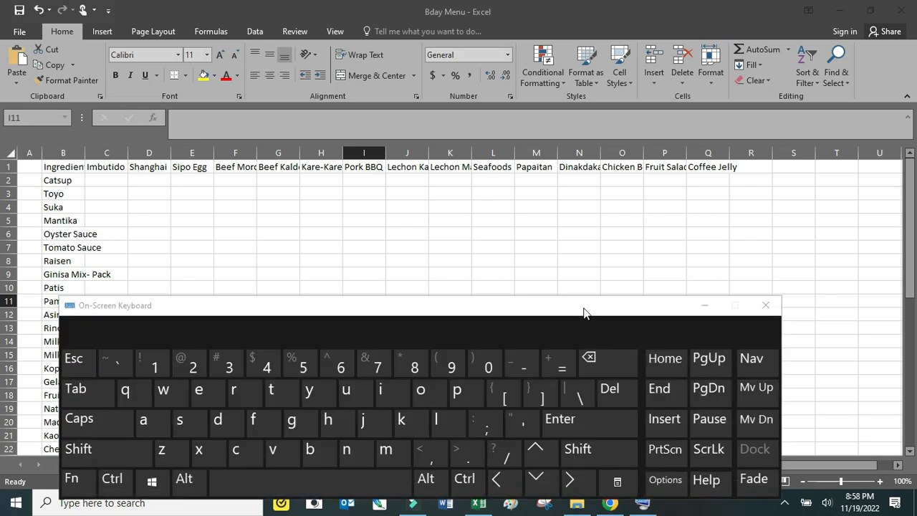
{"action": "left_click_drag", "start_coordinate": [575, 309], "coordinate": [682, 293]}
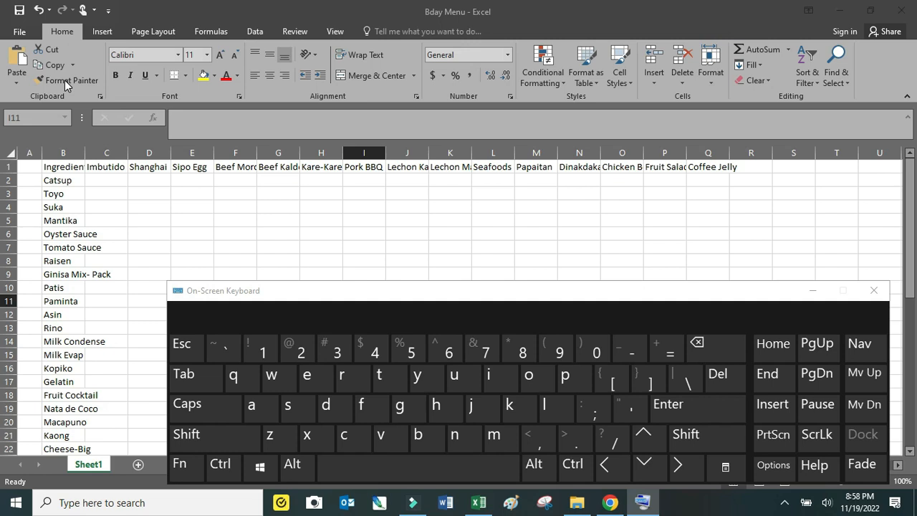
Minimise the On-Screen Keyboard, and cut Catsup from cell B2 and paste it into B47 below the list
{"action": "left_click", "coordinate": [75, 183]}
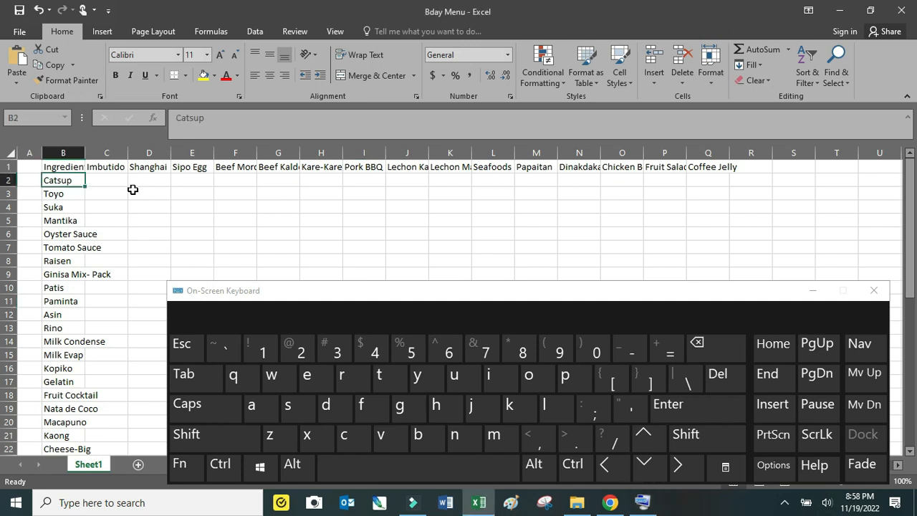
{"action": "left_click", "coordinate": [813, 294]}
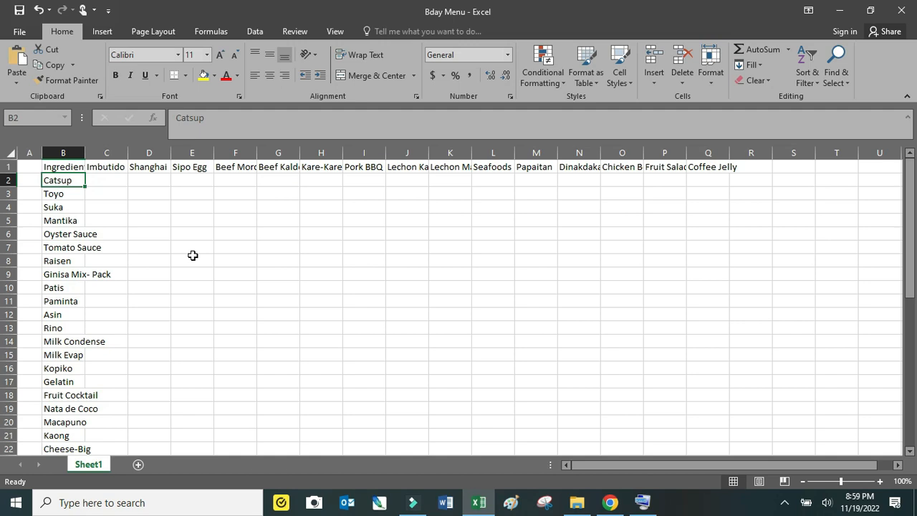
{"action": "key", "text": "ctrl+c"}
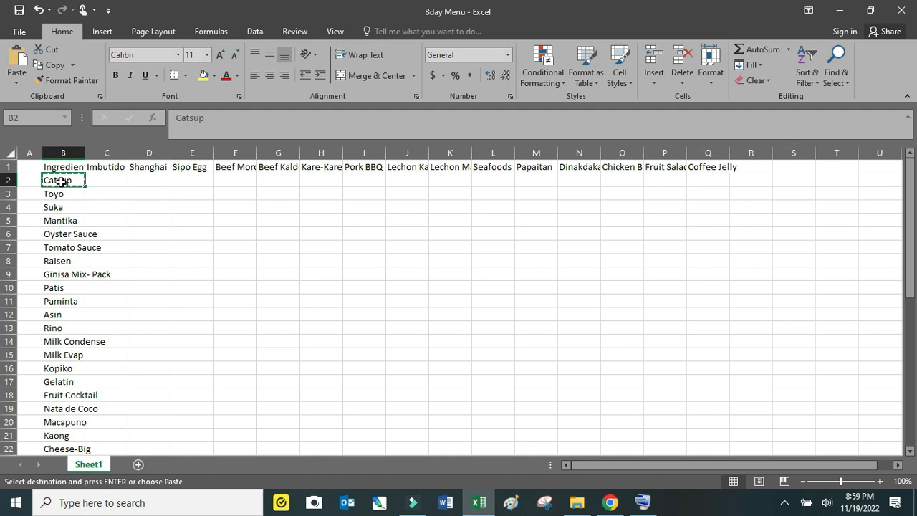
{"action": "scroll", "coordinate": [86, 365], "scroll_direction": "down", "scroll_amount": 10}
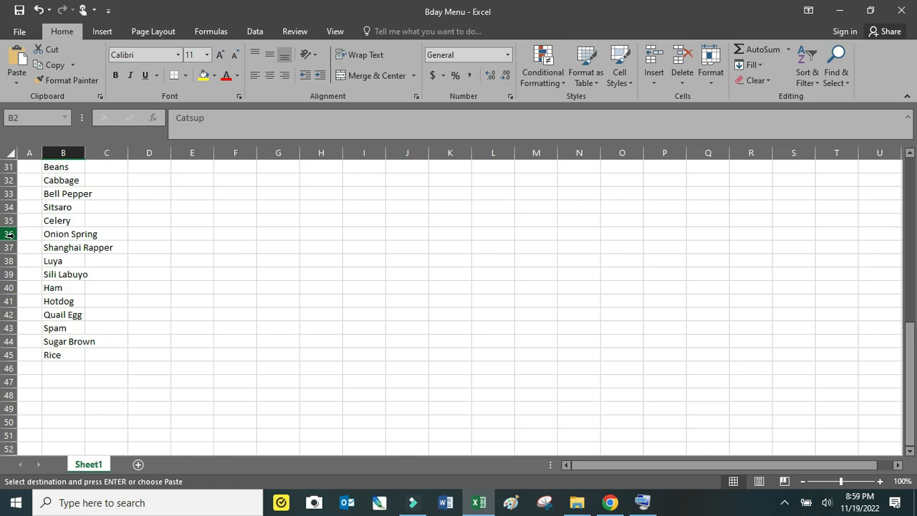
{"action": "scroll", "coordinate": [59, 244], "scroll_direction": "up", "scroll_amount": 10}
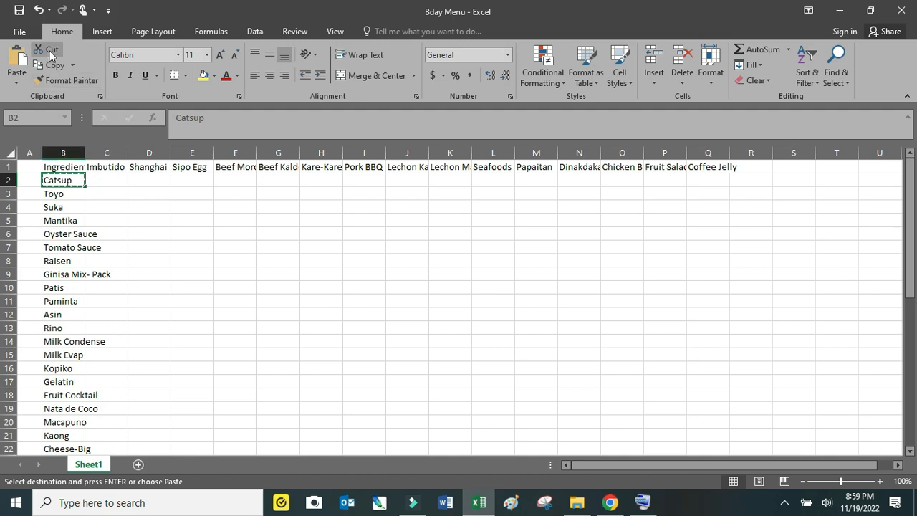
{"action": "scroll", "coordinate": [91, 337], "scroll_direction": "down", "scroll_amount": 11}
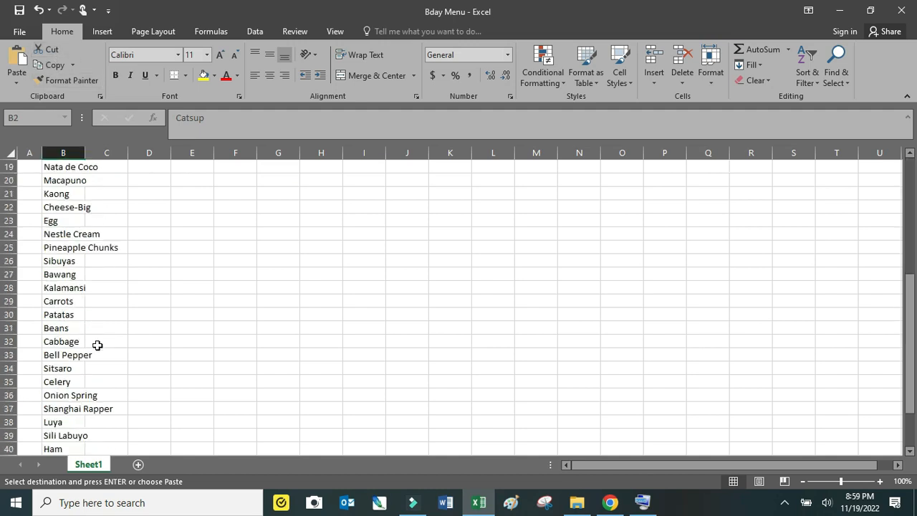
{"action": "left_click", "coordinate": [68, 343]}
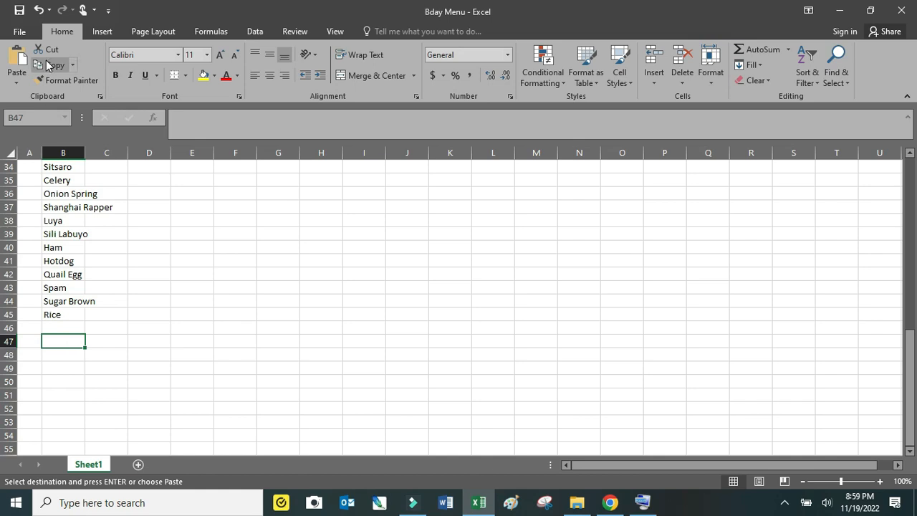
{"action": "left_click", "coordinate": [14, 78]}
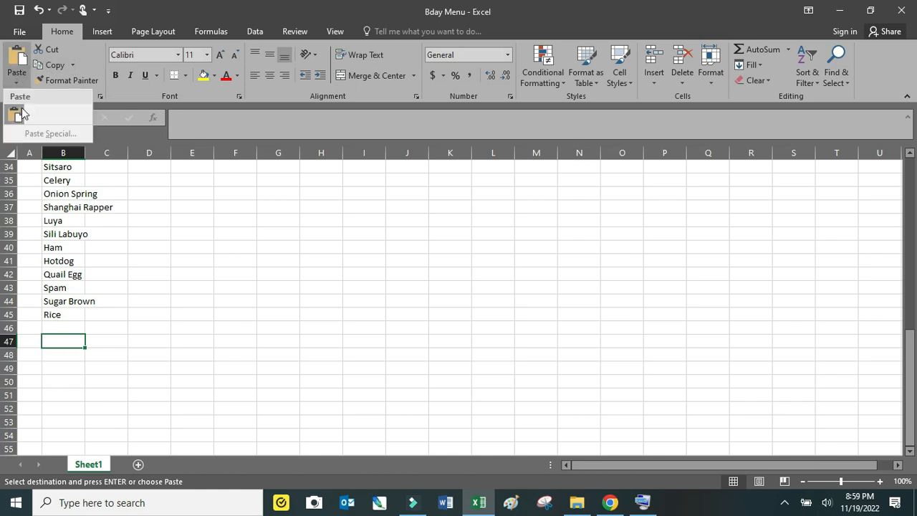
{"action": "left_click", "coordinate": [15, 115]}
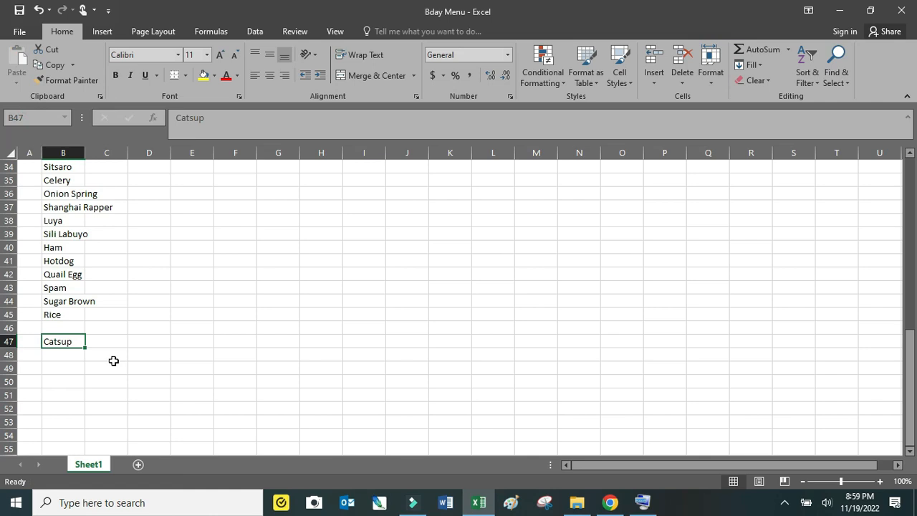
Compare the original cell B2 with the moved entry in B47
{"action": "scroll", "coordinate": [113, 360], "scroll_direction": "up", "scroll_amount": 11}
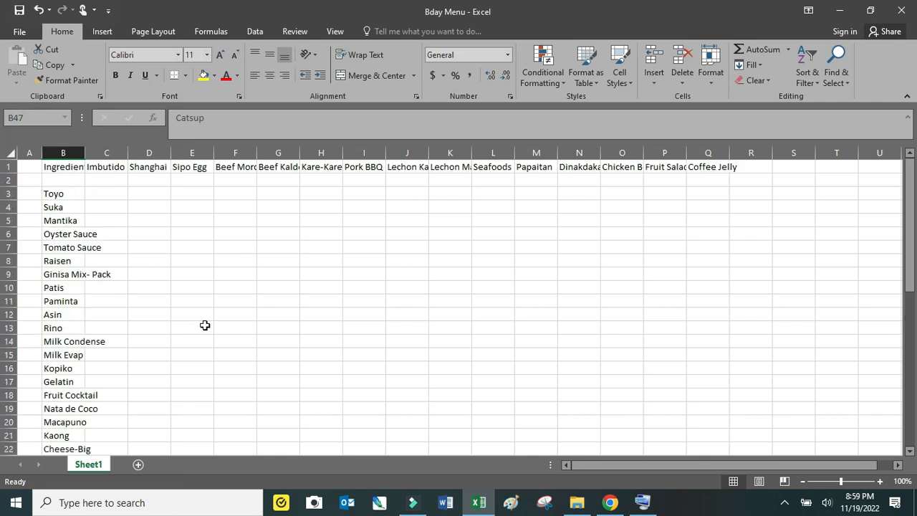
{"action": "left_click", "coordinate": [74, 182]}
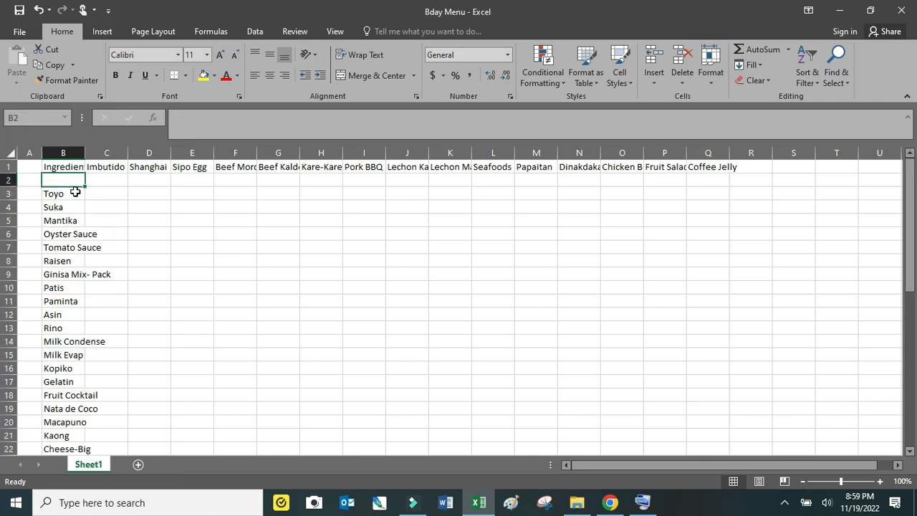
{"action": "scroll", "coordinate": [96, 320], "scroll_direction": "down", "scroll_amount": 11}
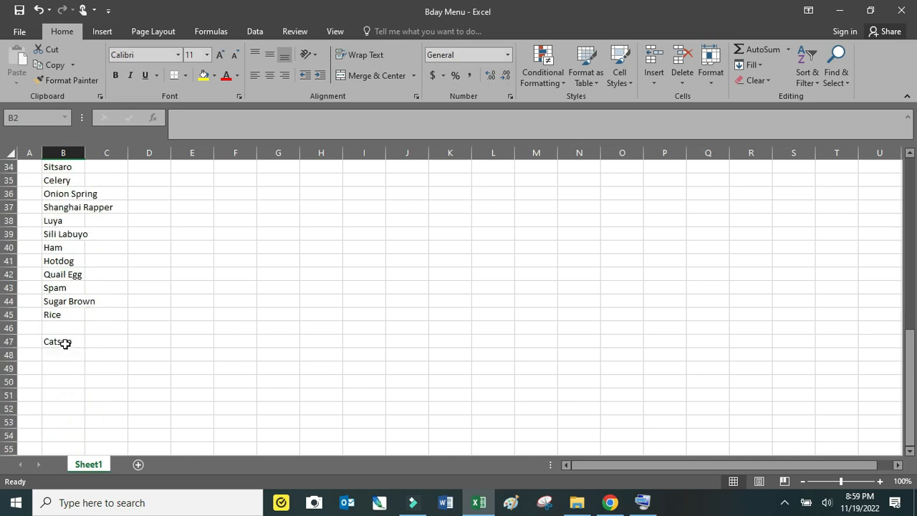
{"action": "left_click", "coordinate": [65, 343]}
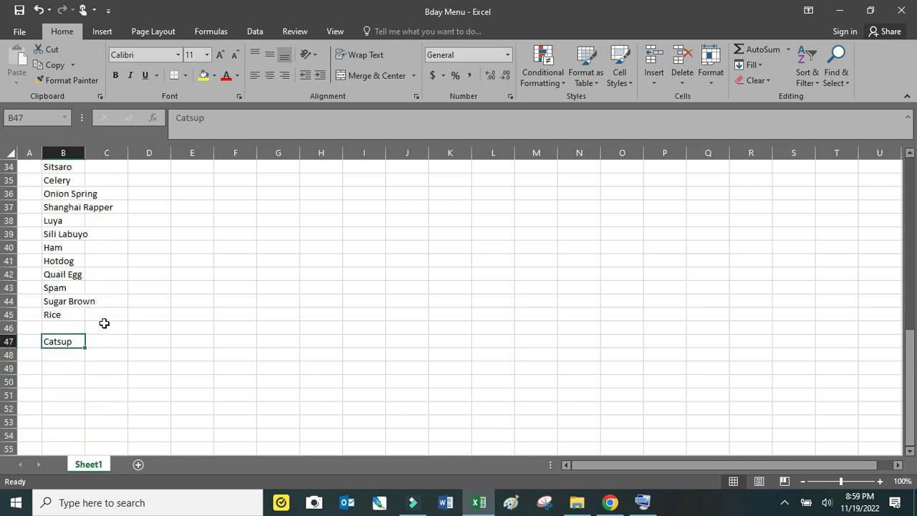
{"action": "scroll", "coordinate": [105, 322], "scroll_direction": "up", "scroll_amount": 10}
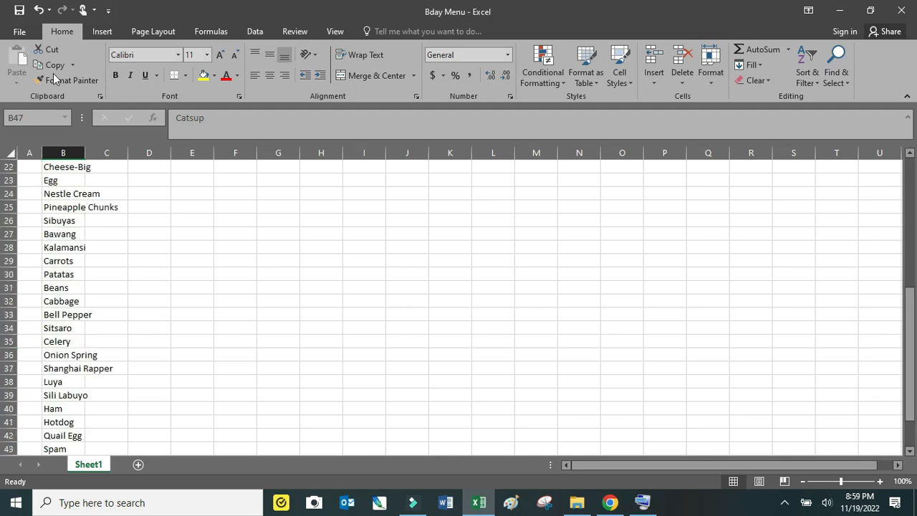
{"action": "scroll", "coordinate": [180, 293], "scroll_direction": "up", "scroll_amount": 1}
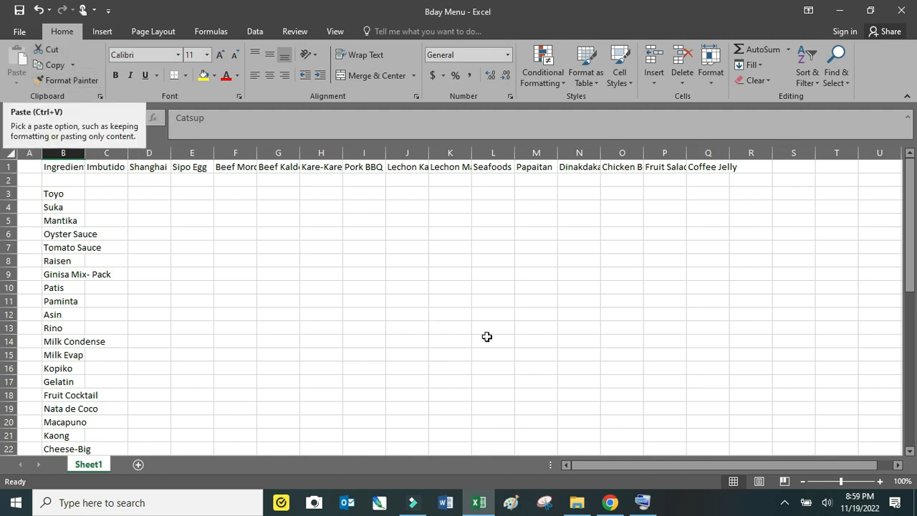
Bring back the On-Screen Keyboard and use it to cut Toyo from cell B3
{"action": "left_click", "coordinate": [74, 194]}
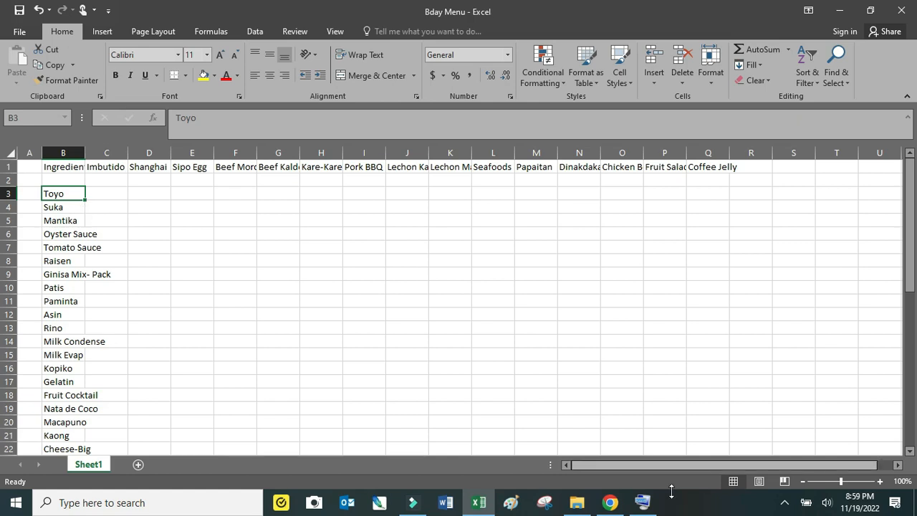
{"action": "mouse_move", "coordinate": [647, 508]}
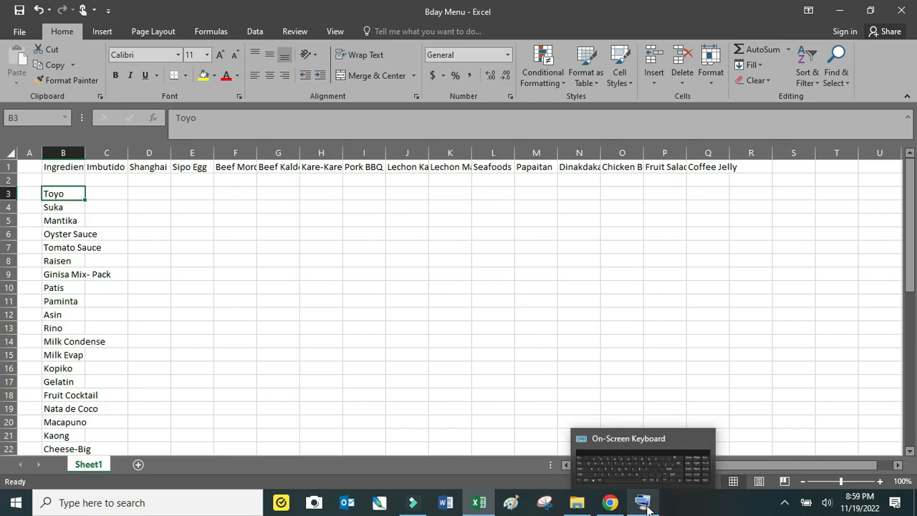
{"action": "left_click", "coordinate": [644, 504]}
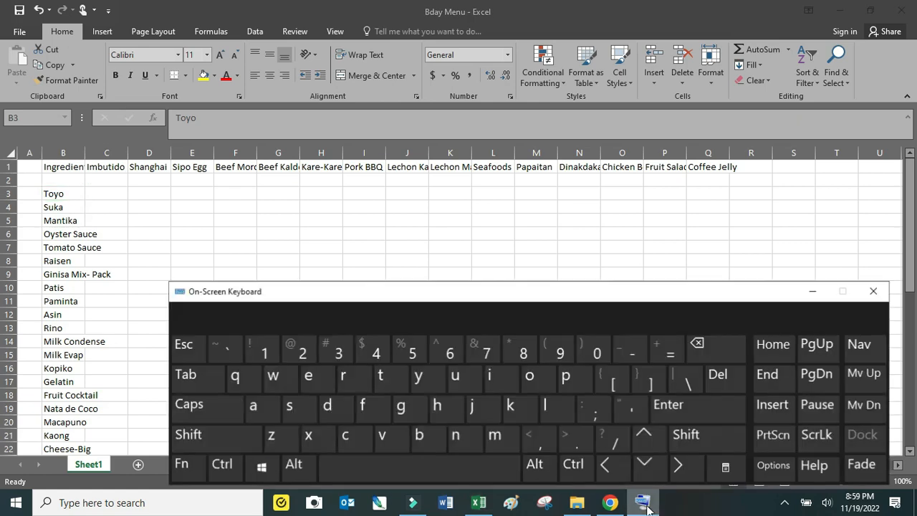
{"action": "left_click", "coordinate": [71, 193]}
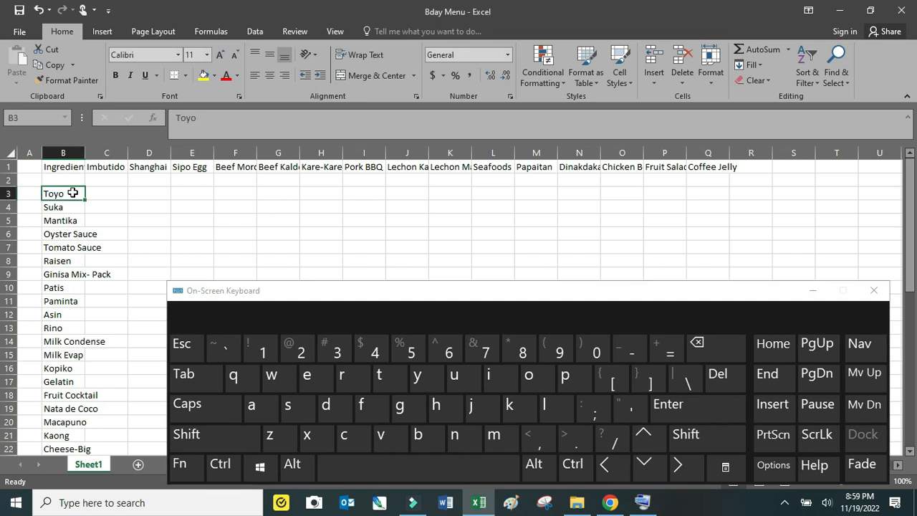
{"action": "left_click", "coordinate": [221, 466]}
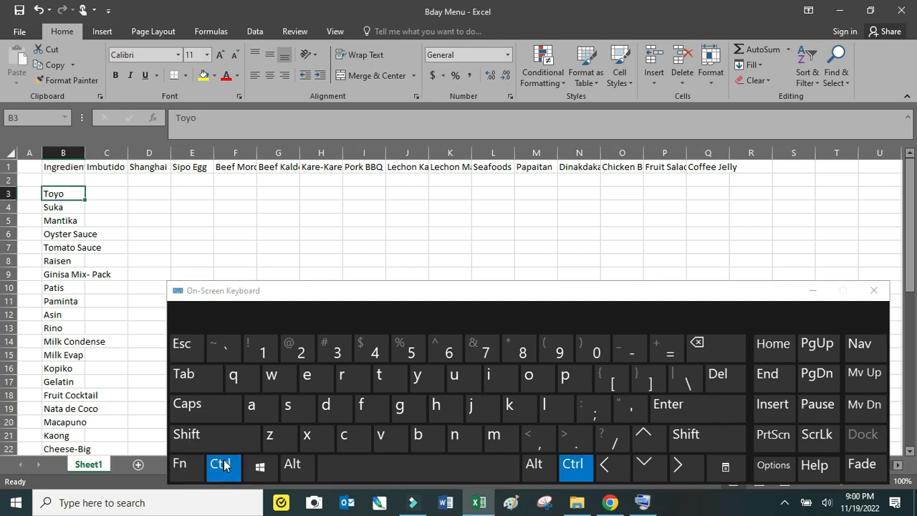
{"action": "left_click", "coordinate": [315, 438]}
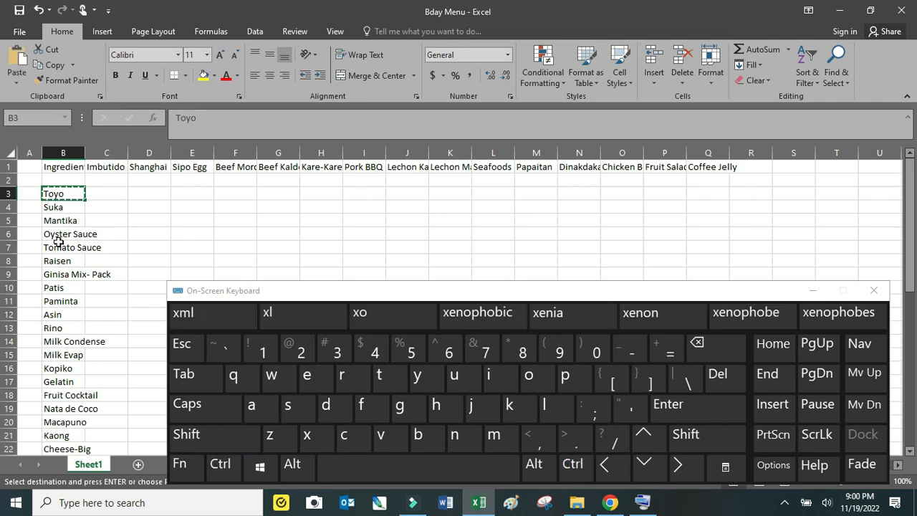
Paste the cut Toyo into cell B48, directly below Catsup, using the On-Screen Keyboard
{"action": "scroll", "coordinate": [66, 287], "scroll_direction": "down", "scroll_amount": 14}
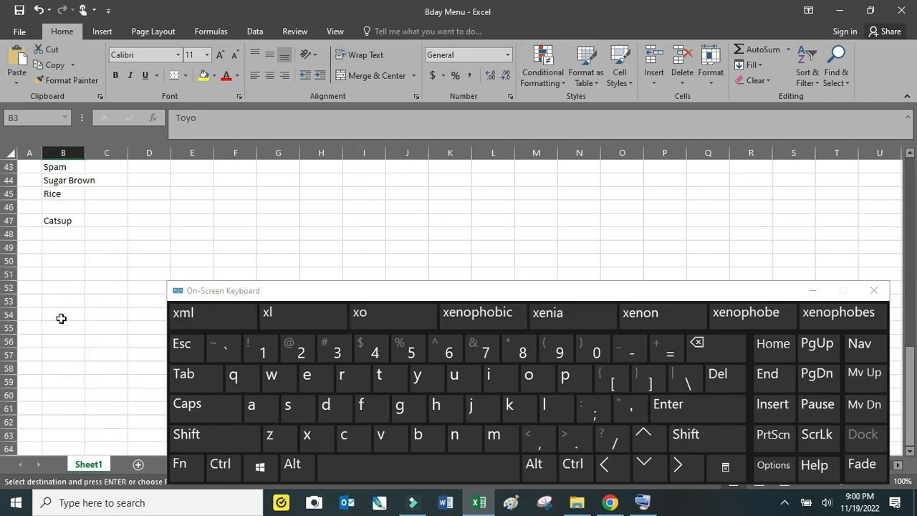
{"action": "left_click", "coordinate": [54, 234]}
{"action": "left_click", "coordinate": [224, 464]}
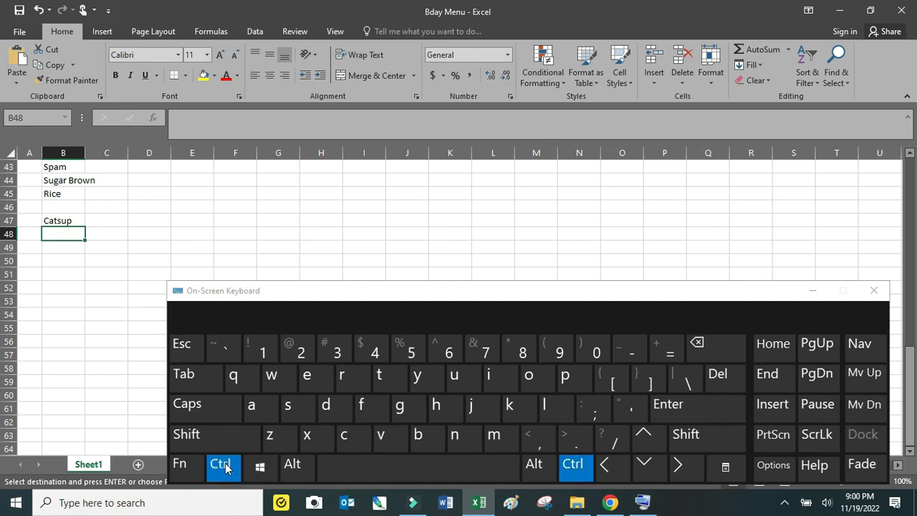
{"action": "left_click", "coordinate": [384, 439]}
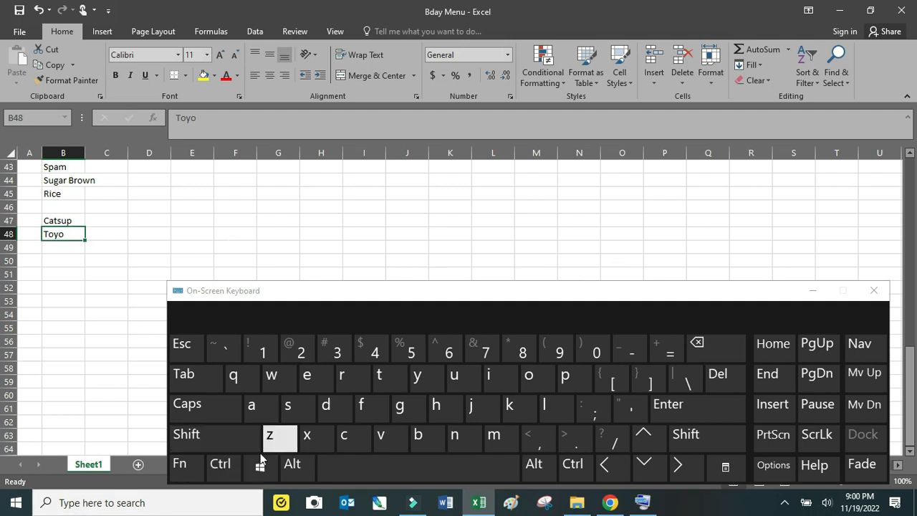
{"action": "left_click", "coordinate": [92, 302]}
{"action": "scroll", "coordinate": [92, 302], "scroll_direction": "up", "scroll_amount": 14}
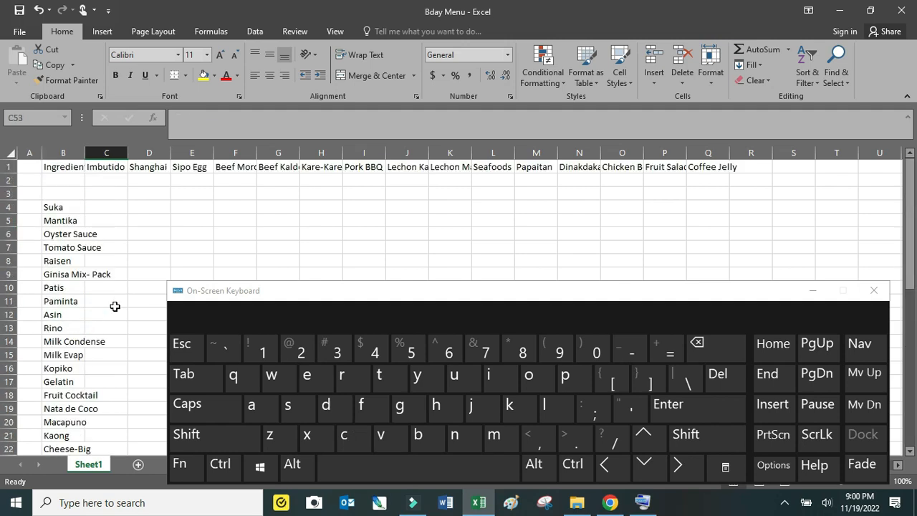
{"action": "left_click", "coordinate": [126, 198]}
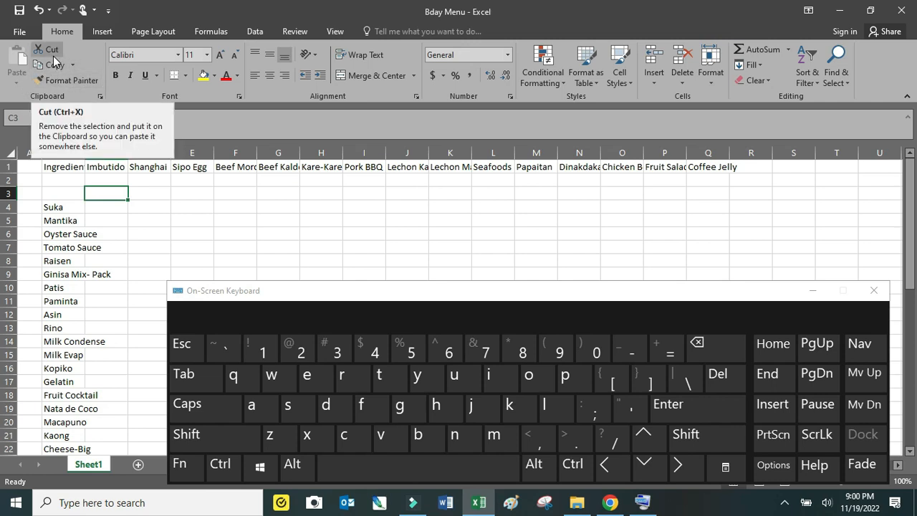
Copy Suka from cell B4, leaving the original in the ingredient list
{"action": "left_click", "coordinate": [61, 207]}
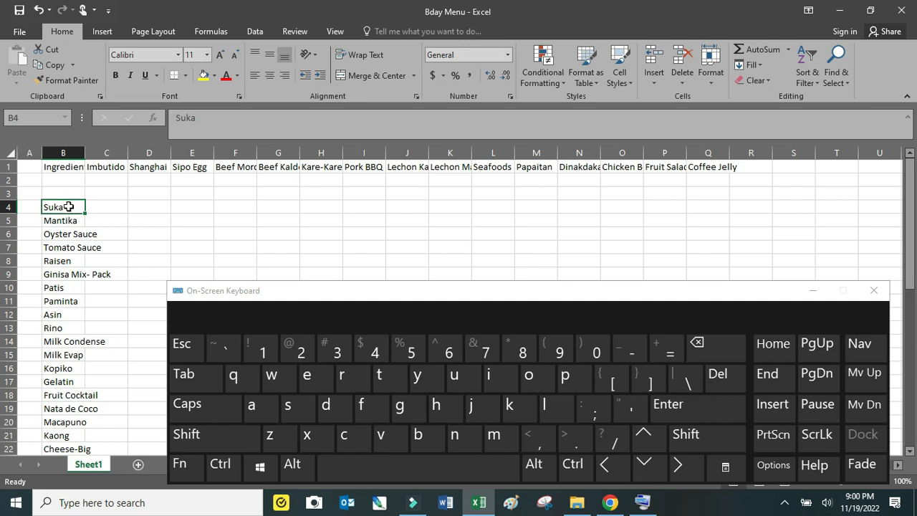
{"action": "scroll", "coordinate": [68, 301], "scroll_direction": "down", "scroll_amount": 13}
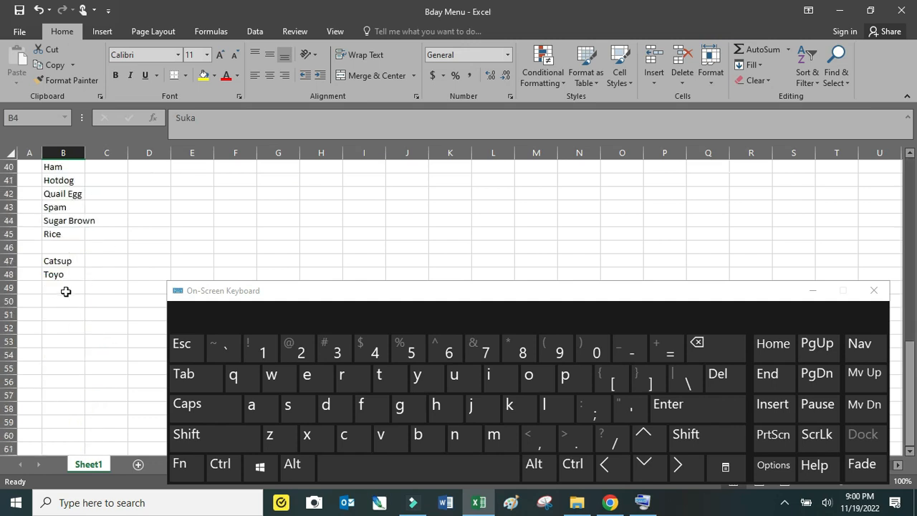
{"action": "scroll", "coordinate": [65, 287], "scroll_direction": "up", "scroll_amount": 13}
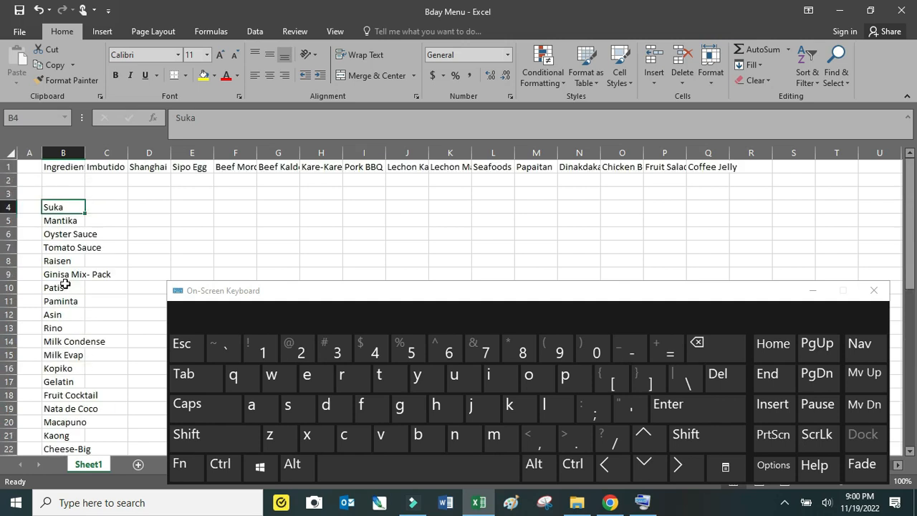
{"action": "left_click", "coordinate": [51, 64]}
Paste the copied Suka as values into cell B49, directly below Toyo
{"action": "scroll", "coordinate": [77, 277], "scroll_direction": "down", "scroll_amount": 1}
{"action": "scroll", "coordinate": [76, 276], "scroll_direction": "down", "scroll_amount": 16}
{"action": "scroll", "coordinate": [58, 233], "scroll_direction": "up", "scroll_amount": 2}
{"action": "left_click", "coordinate": [67, 195]}
{"action": "left_click", "coordinate": [69, 207]}
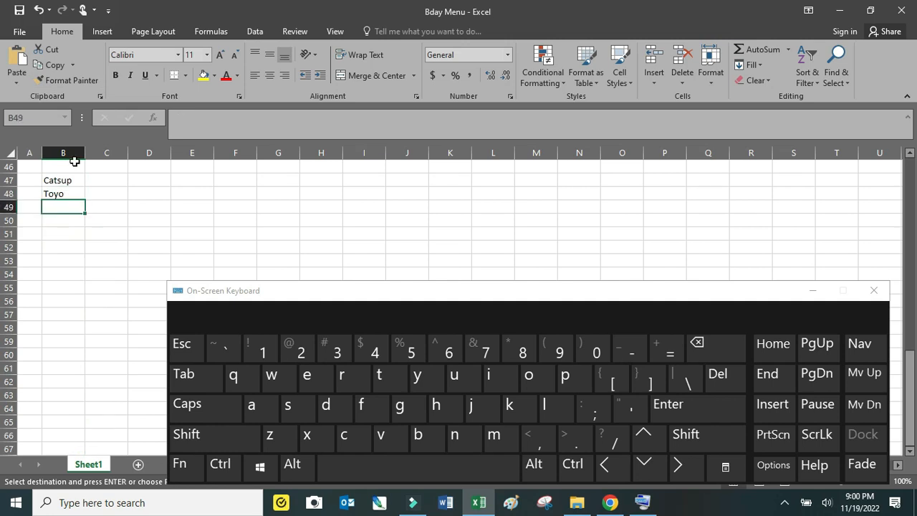
{"action": "left_click", "coordinate": [15, 75]}
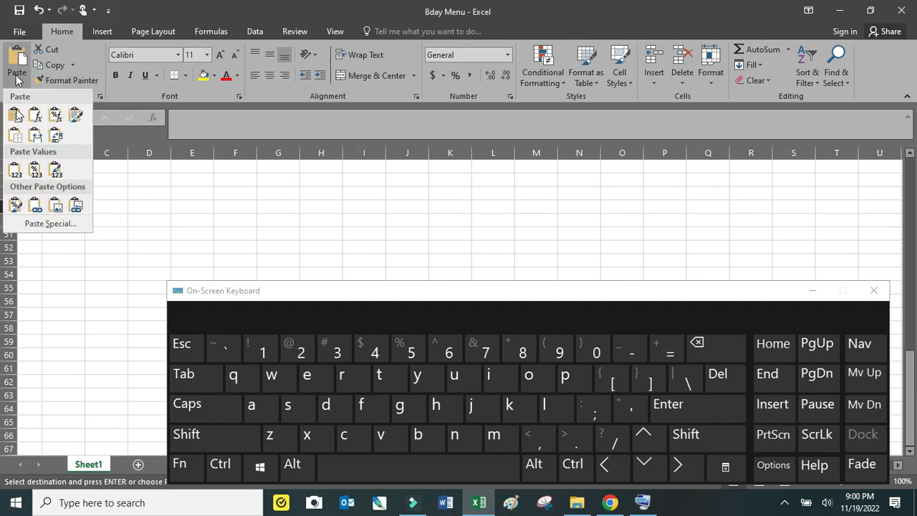
{"action": "left_click", "coordinate": [11, 167]}
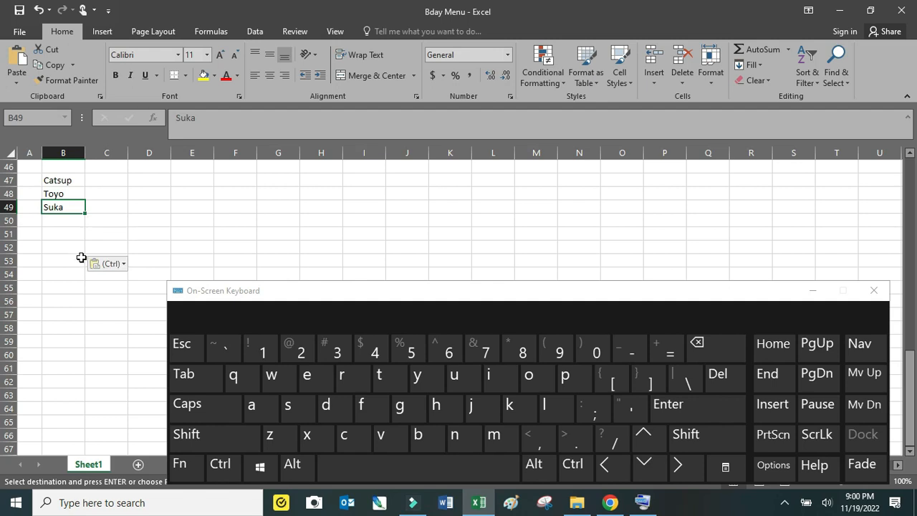
{"action": "scroll", "coordinate": [82, 258], "scroll_direction": "up", "scroll_amount": 6}
{"action": "scroll", "coordinate": [65, 419], "scroll_direction": "up", "scroll_amount": 9}
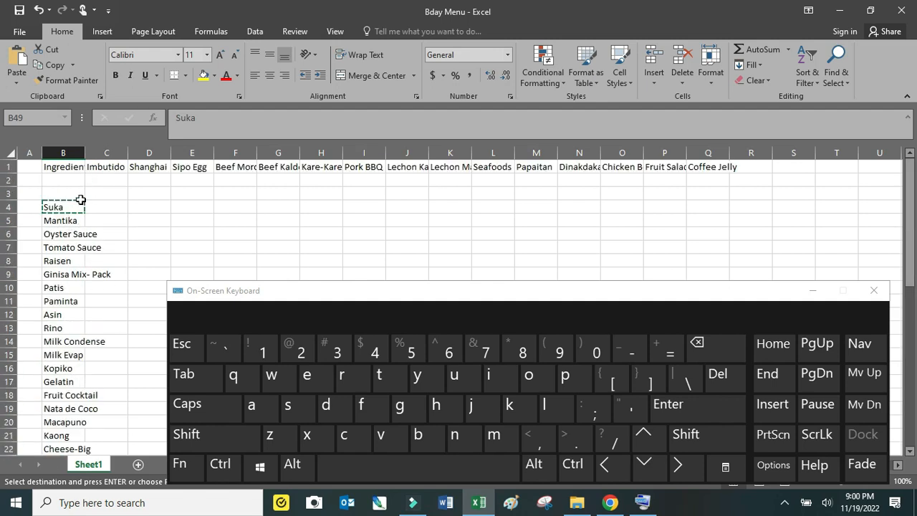
Copy Suka from cell B4 again, using the On-Screen Keyboard
{"action": "scroll", "coordinate": [78, 328], "scroll_direction": "down", "scroll_amount": 10}
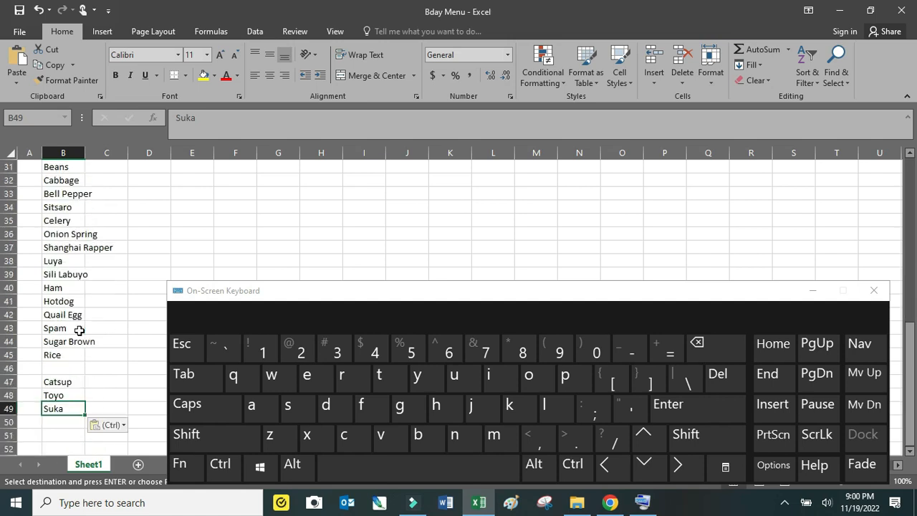
{"action": "scroll", "coordinate": [79, 331], "scroll_direction": "up", "scroll_amount": 10}
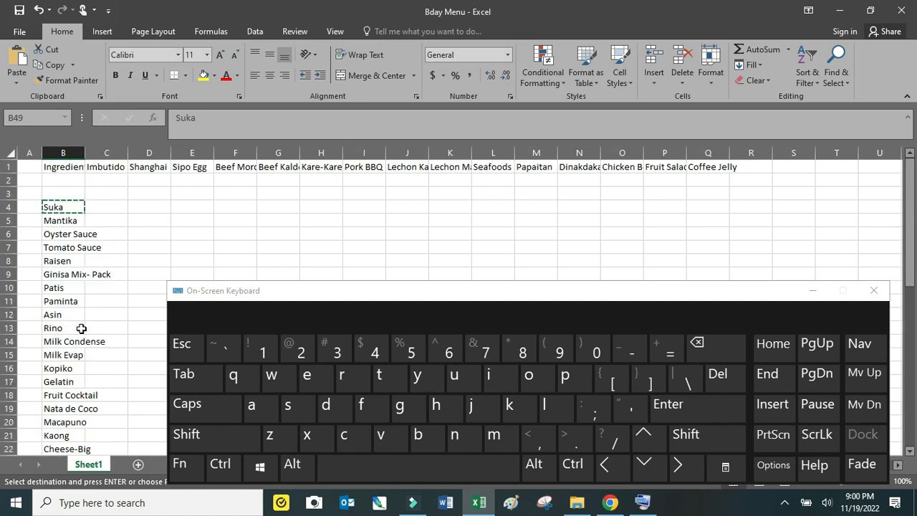
{"action": "left_click", "coordinate": [77, 206]}
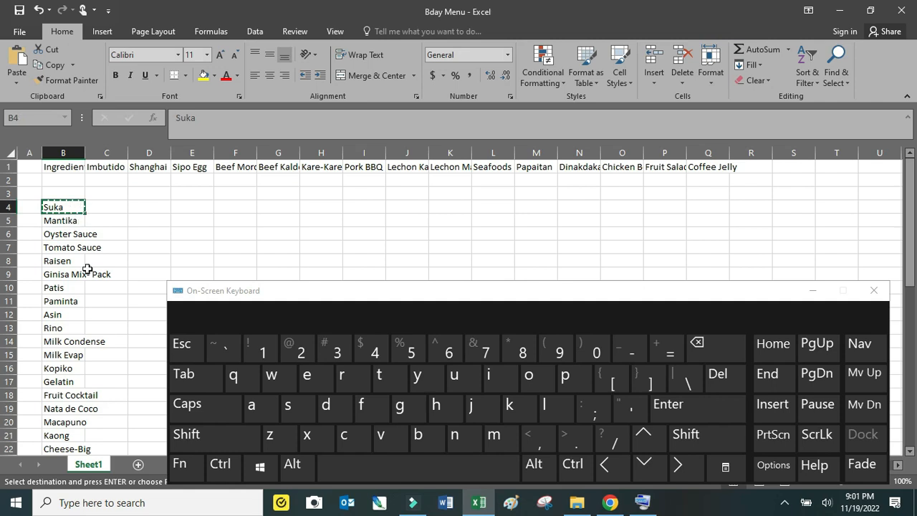
{"action": "left_click", "coordinate": [220, 464]}
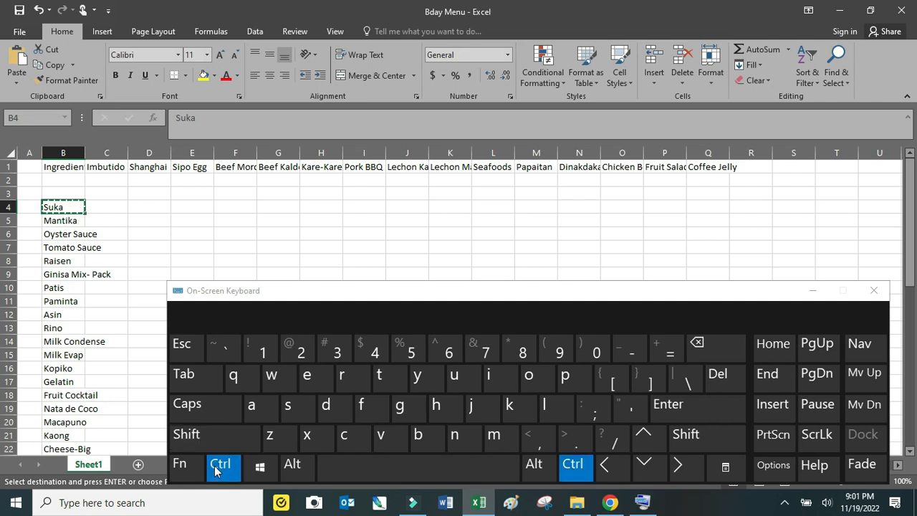
{"action": "left_click", "coordinate": [342, 437]}
Paste the copied Suka into cell B50 with the On-Screen Keyboard
{"action": "scroll", "coordinate": [92, 334], "scroll_direction": "down", "scroll_amount": 4}
{"action": "scroll", "coordinate": [94, 354], "scroll_direction": "down", "scroll_amount": 7}
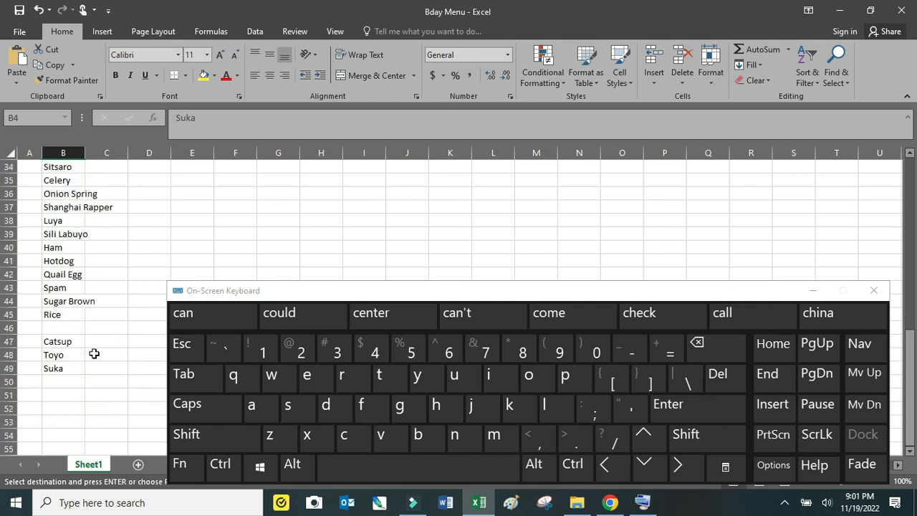
{"action": "left_click", "coordinate": [63, 382]}
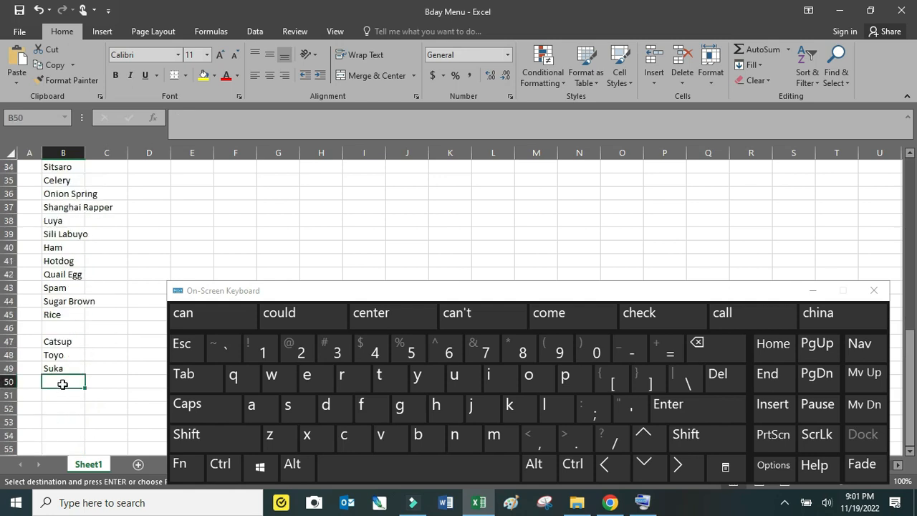
{"action": "left_click", "coordinate": [224, 466]}
{"action": "left_click", "coordinate": [384, 440]}
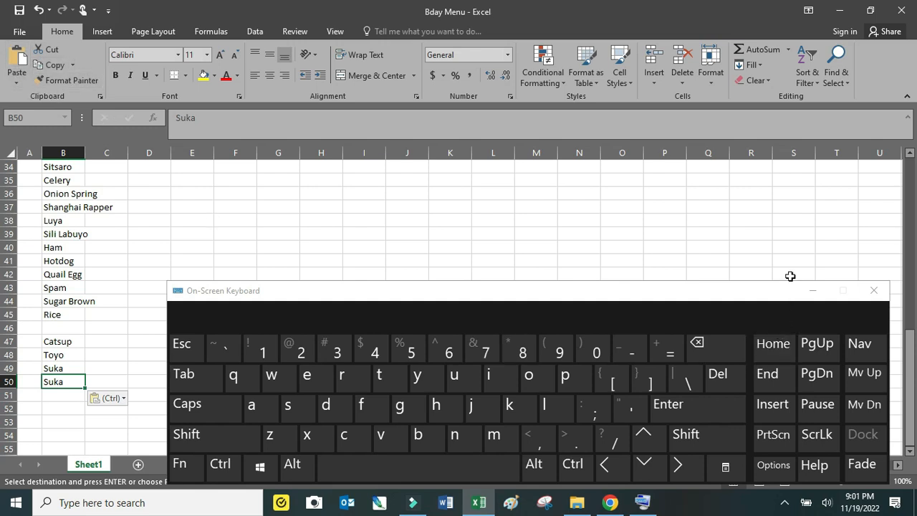
{"action": "left_click", "coordinate": [792, 211]}
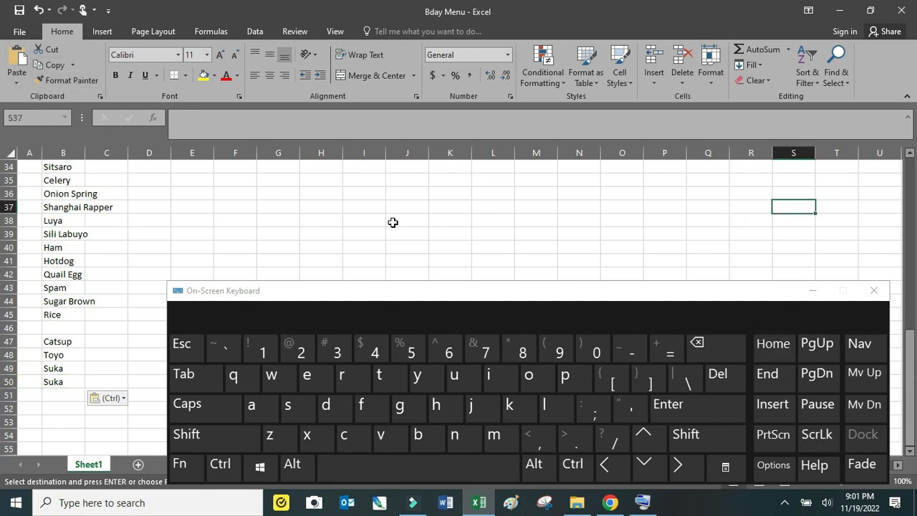
{"action": "scroll", "coordinate": [393, 221], "scroll_direction": "up", "scroll_amount": 11}
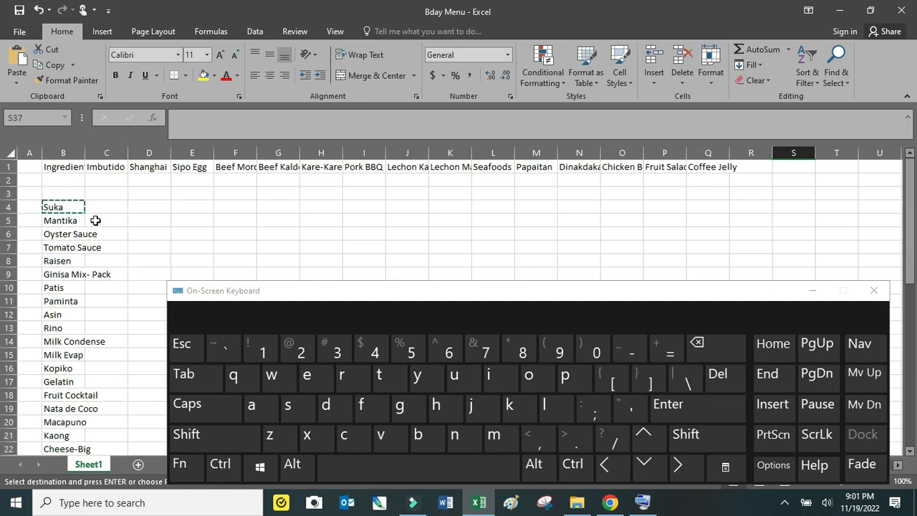
{"action": "left_click", "coordinate": [226, 204]}
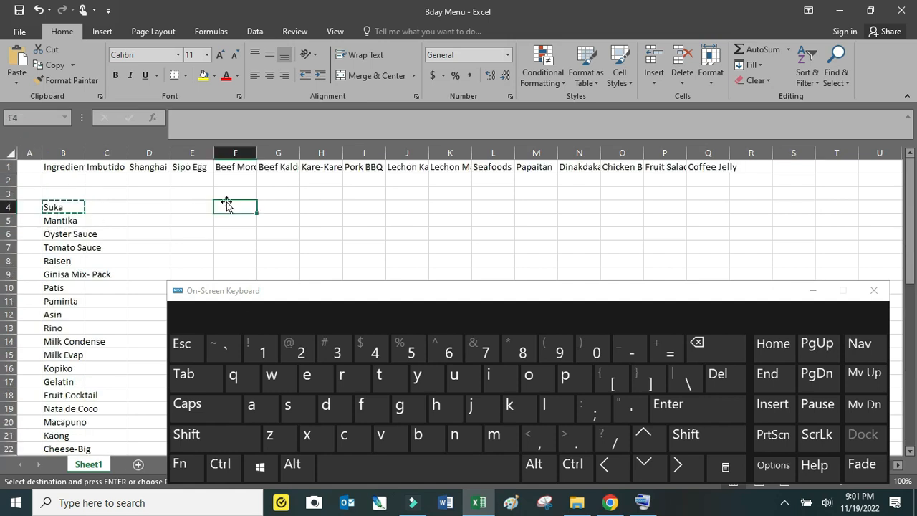
{"action": "left_click", "coordinate": [197, 55]}
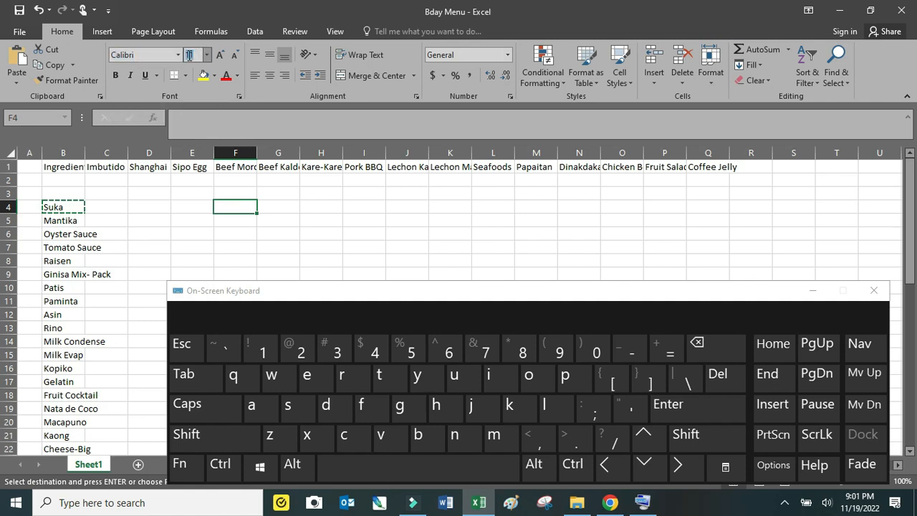
{"action": "left_click", "coordinate": [112, 243]}
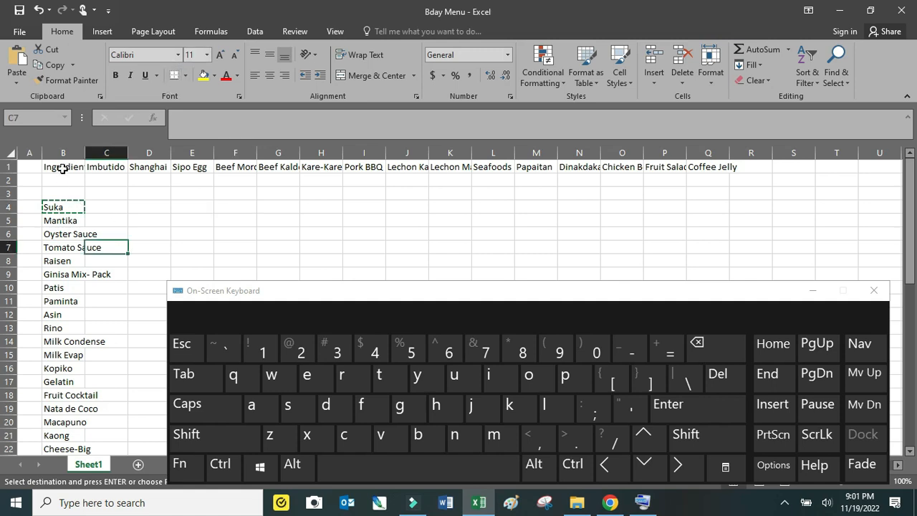
{"action": "left_click_drag", "start_coordinate": [63, 165], "coordinate": [143, 167]}
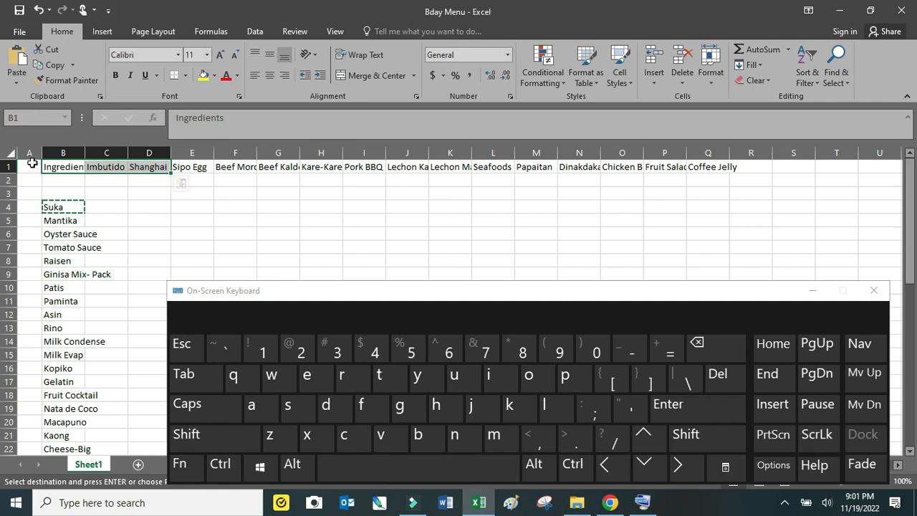
Select the whole worksheet and change its font to Century Gothic
{"action": "left_click", "coordinate": [8, 153]}
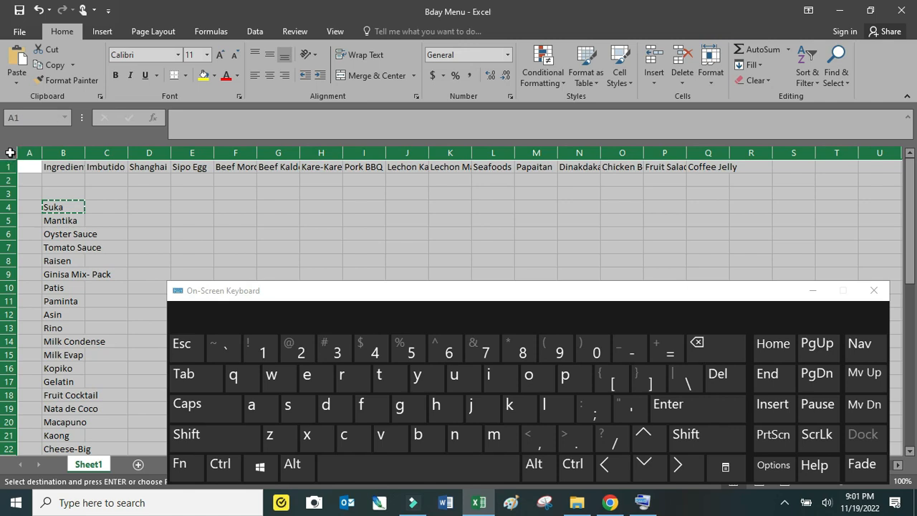
{"action": "left_click", "coordinate": [178, 57]}
{"action": "scroll", "coordinate": [147, 164], "scroll_direction": "down", "scroll_amount": 2}
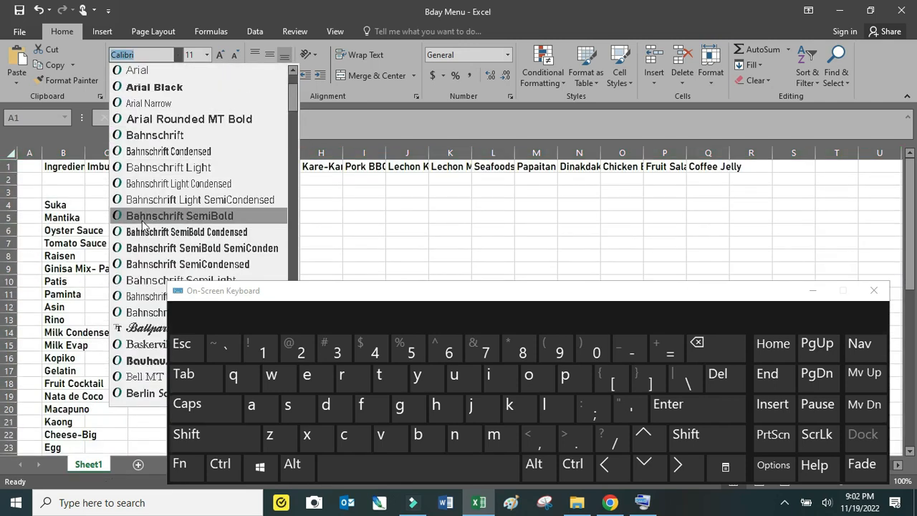
{"action": "scroll", "coordinate": [144, 225], "scroll_direction": "down", "scroll_amount": 1}
{"action": "scroll", "coordinate": [147, 233], "scroll_direction": "down", "scroll_amount": 4}
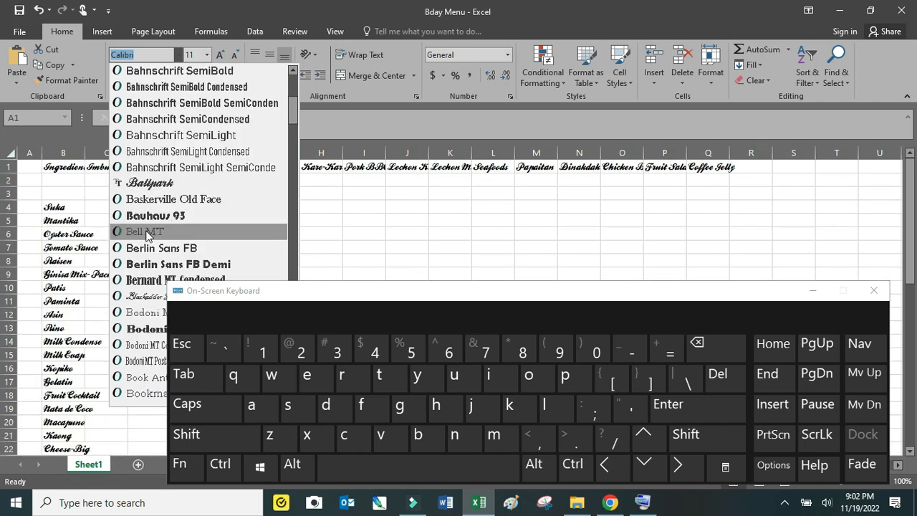
{"action": "scroll", "coordinate": [149, 237], "scroll_direction": "down", "scroll_amount": 4}
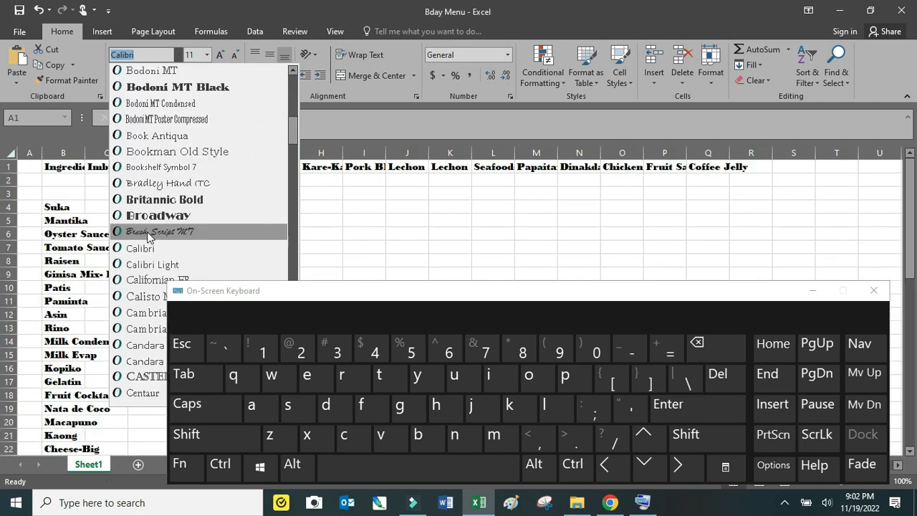
{"action": "scroll", "coordinate": [148, 237], "scroll_direction": "down", "scroll_amount": 2}
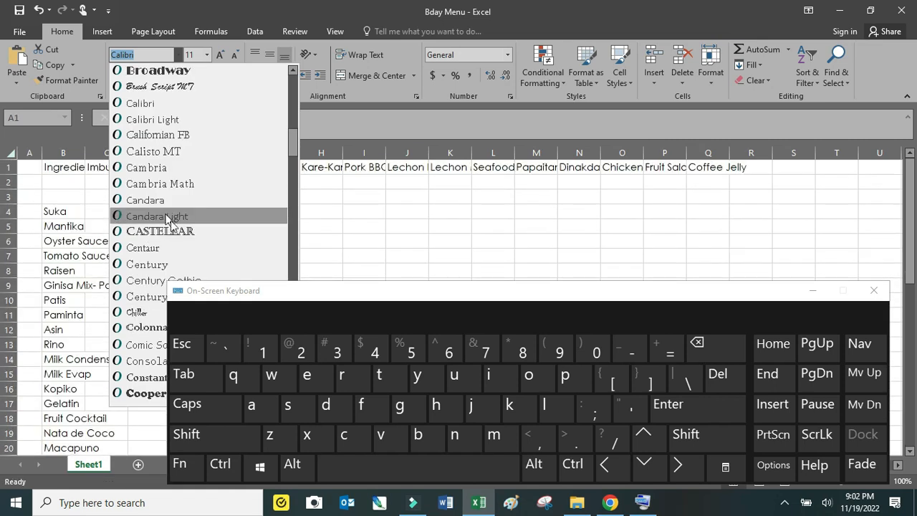
{"action": "scroll", "coordinate": [175, 226], "scroll_direction": "down", "scroll_amount": 2}
{"action": "left_click", "coordinate": [194, 184]}
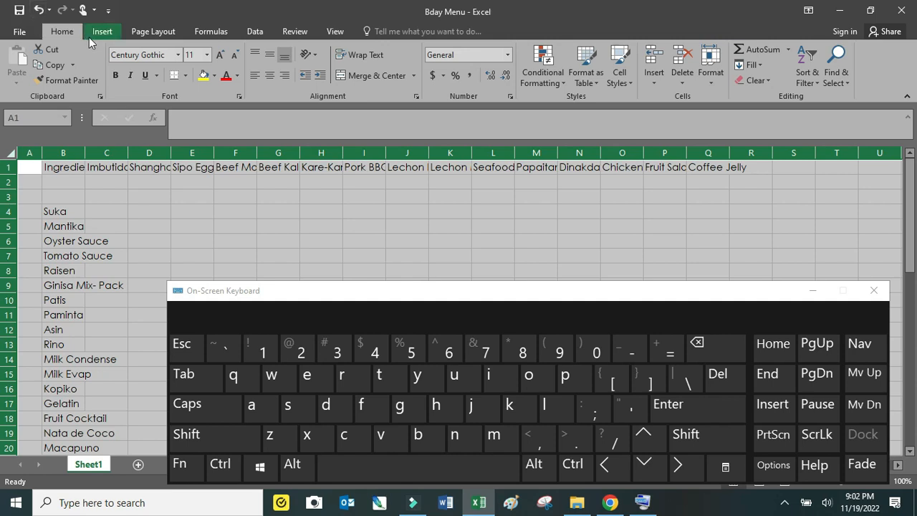
Undo the worksheet's font change and the paste of Suka into cell B50
{"action": "left_click", "coordinate": [40, 10]}
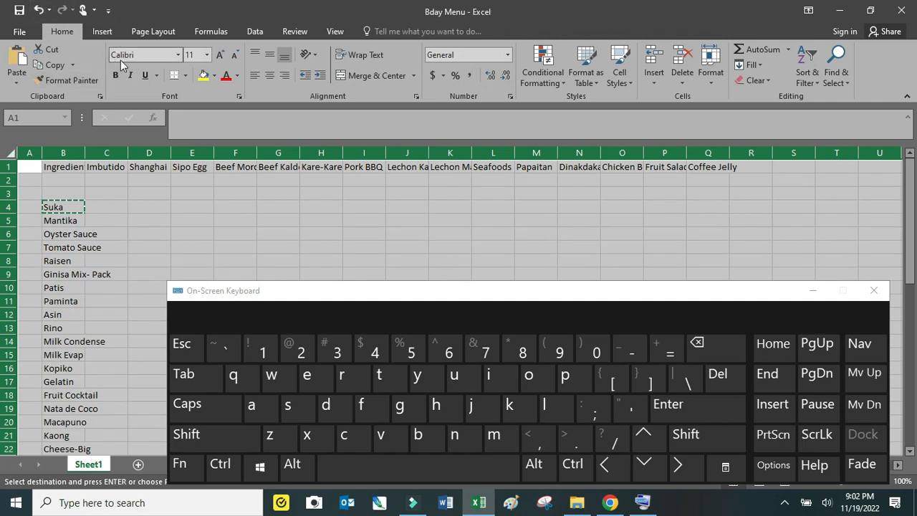
{"action": "left_click", "coordinate": [68, 209]}
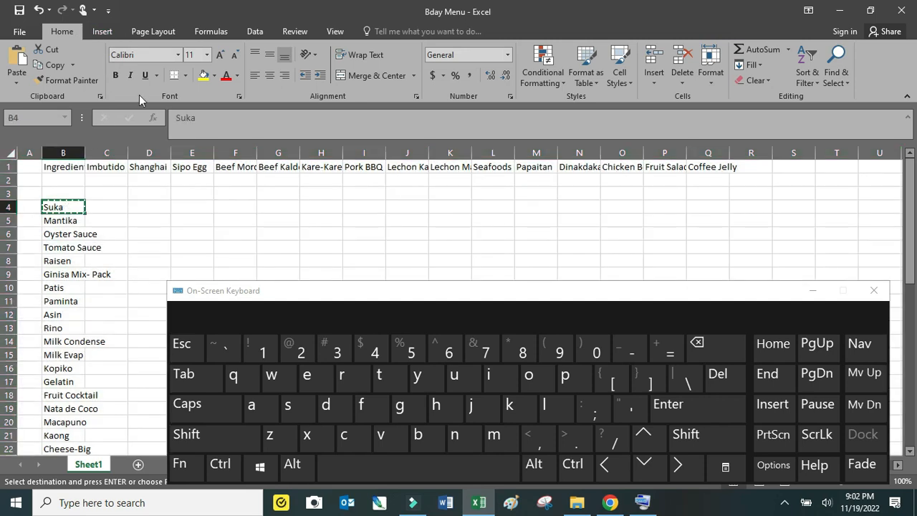
{"action": "left_click", "coordinate": [40, 11]}
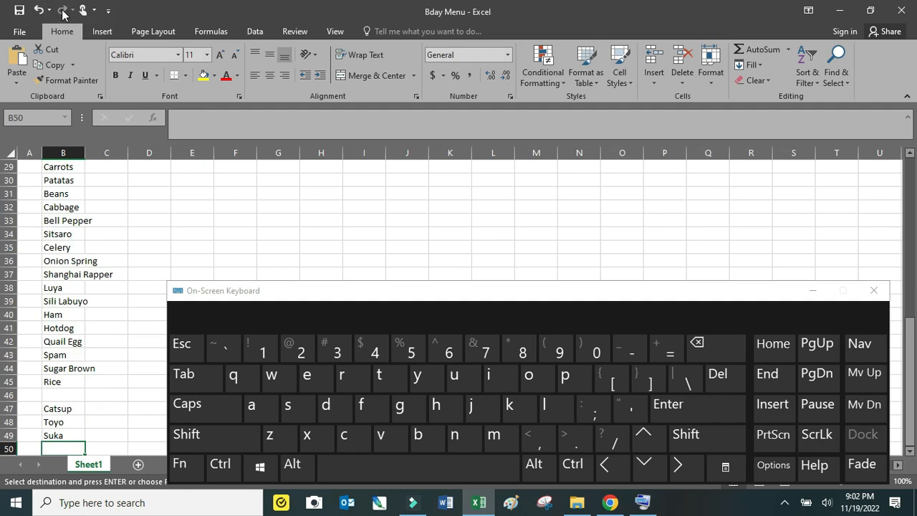
Apply the Century Gothic font to all cells of the worksheet
{"action": "scroll", "coordinate": [180, 239], "scroll_direction": "up", "scroll_amount": 9}
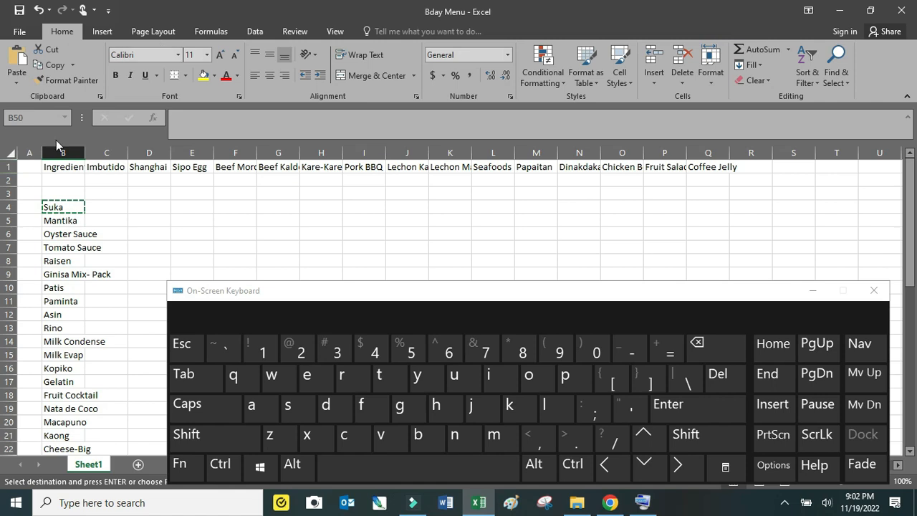
{"action": "left_click", "coordinate": [11, 154]}
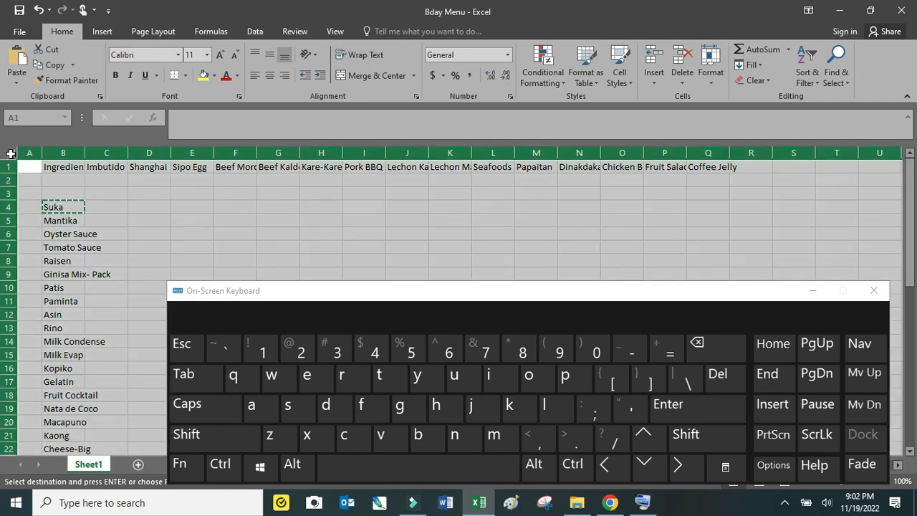
{"action": "left_click", "coordinate": [177, 55]}
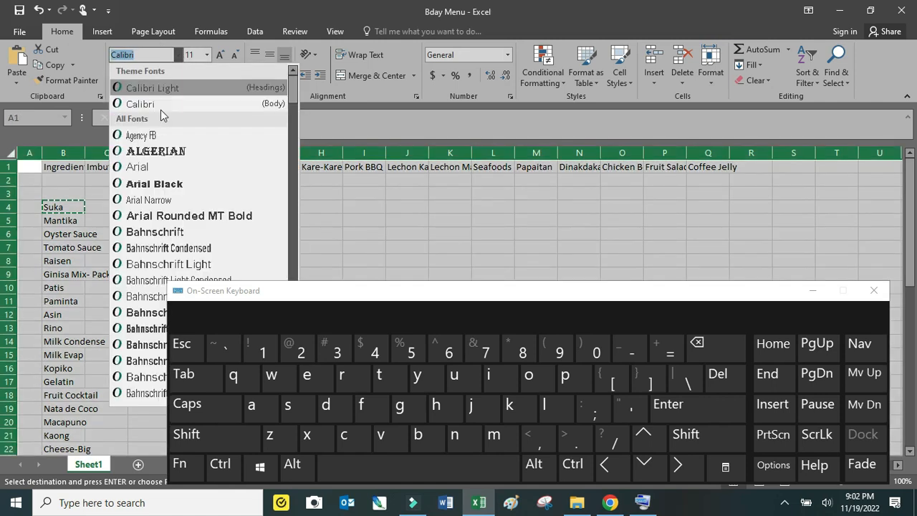
{"action": "scroll", "coordinate": [140, 276], "scroll_direction": "down", "scroll_amount": 4}
{"action": "scroll", "coordinate": [140, 275], "scroll_direction": "down", "scroll_amount": 7}
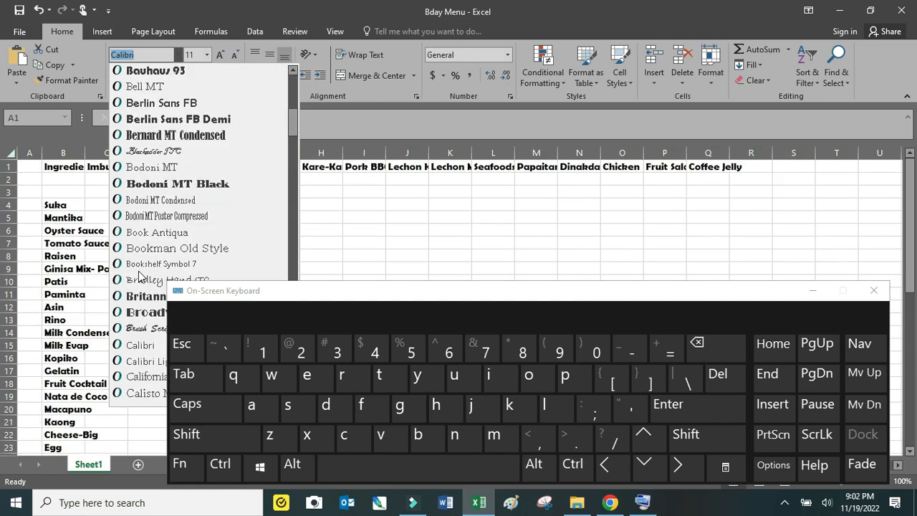
{"action": "scroll", "coordinate": [138, 256], "scroll_direction": "down", "scroll_amount": 4}
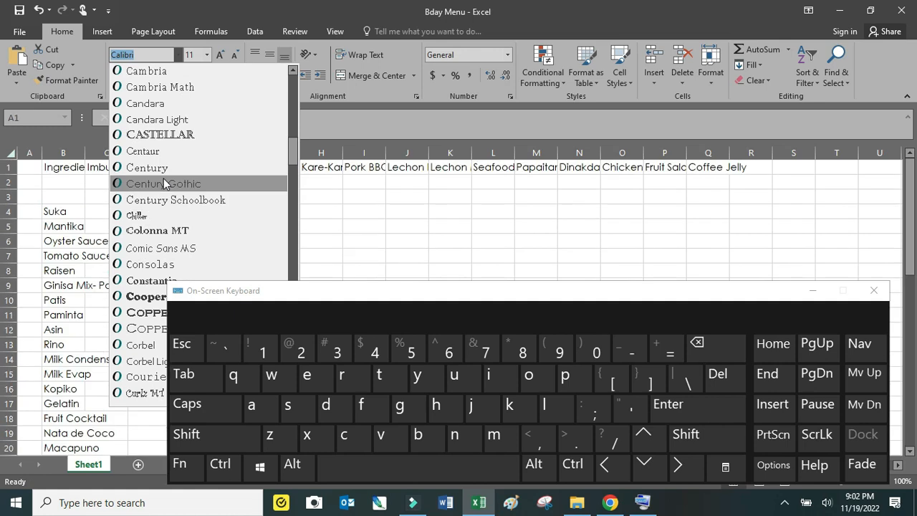
{"action": "left_click", "coordinate": [164, 184]}
Examine the available font sizes, first for the whole worksheet and again for cell E4, leaving the size as it is
{"action": "left_click_drag", "start_coordinate": [65, 208], "coordinate": [51, 317]}
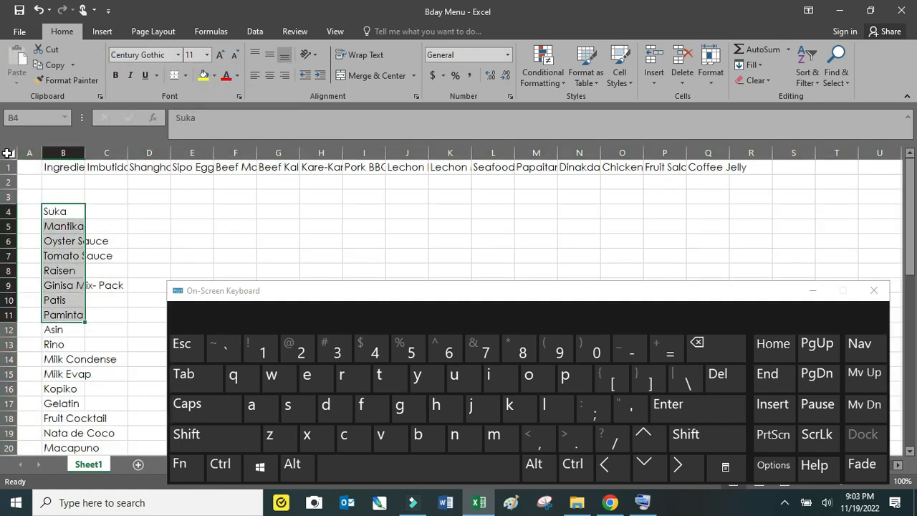
{"action": "left_click", "coordinate": [8, 153]}
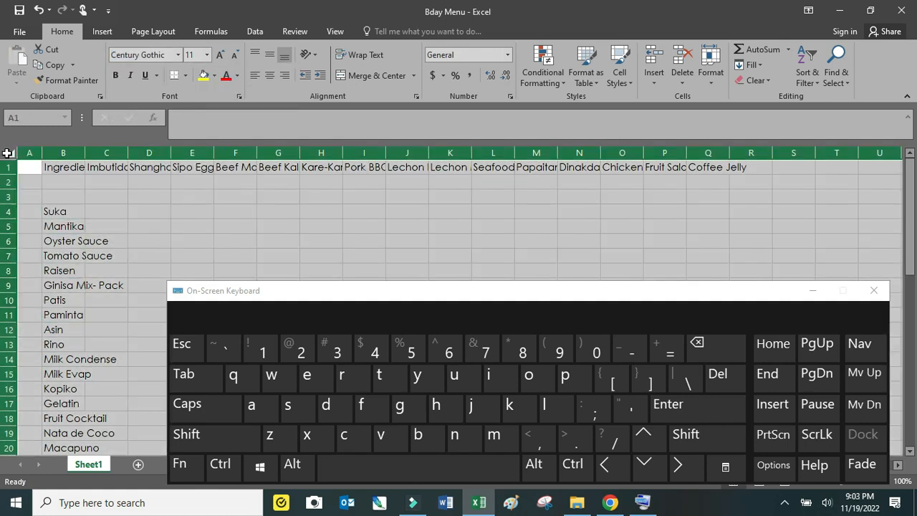
{"action": "left_click", "coordinate": [207, 56]}
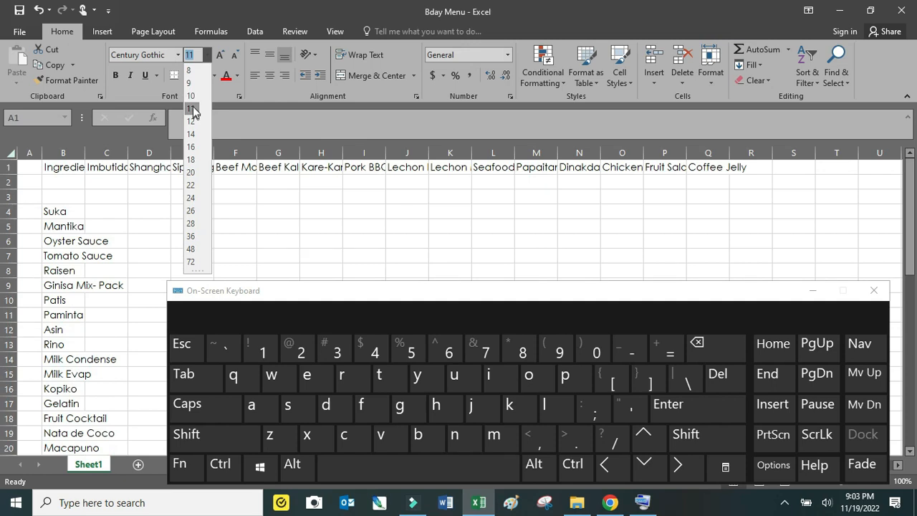
{"action": "left_click", "coordinate": [293, 214]}
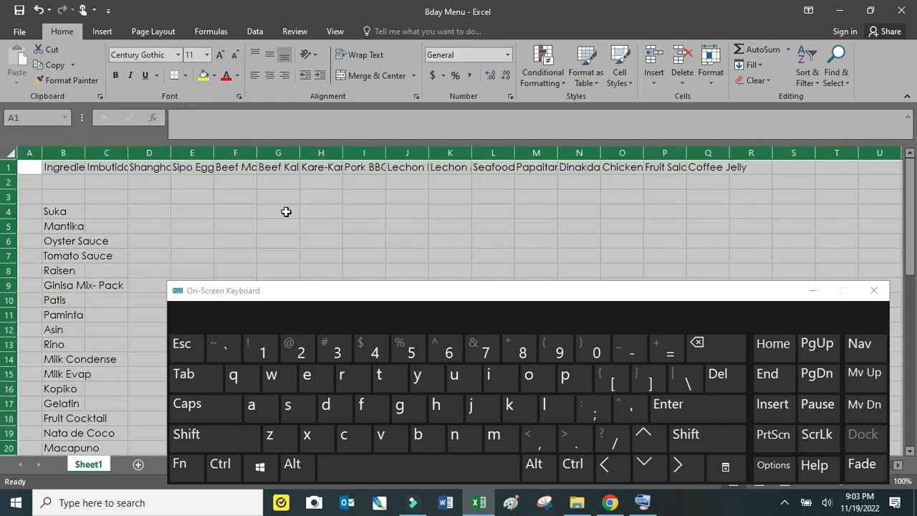
{"action": "left_click", "coordinate": [191, 214]}
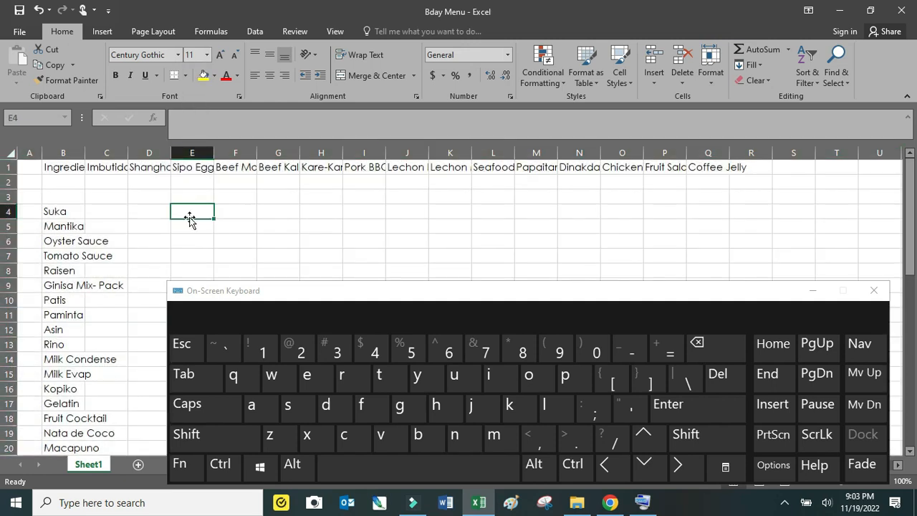
{"action": "left_click", "coordinate": [206, 55]}
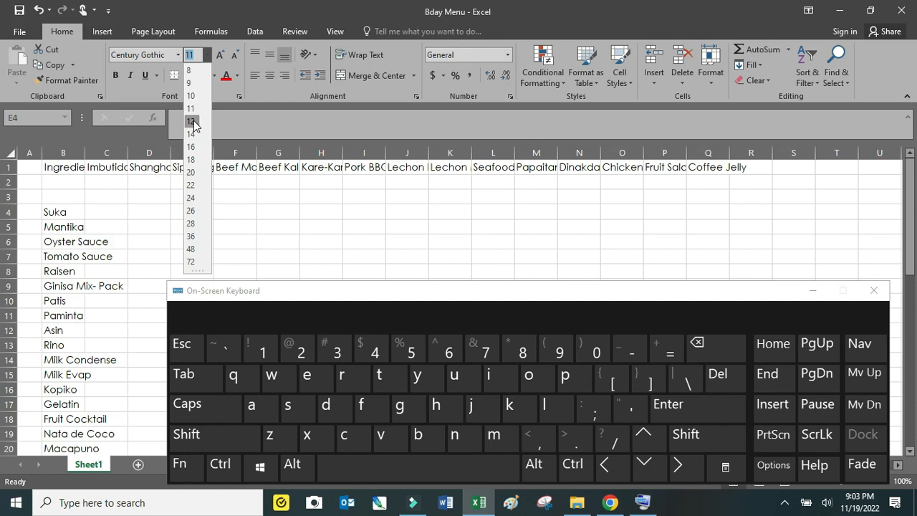
{"action": "left_click", "coordinate": [107, 214]}
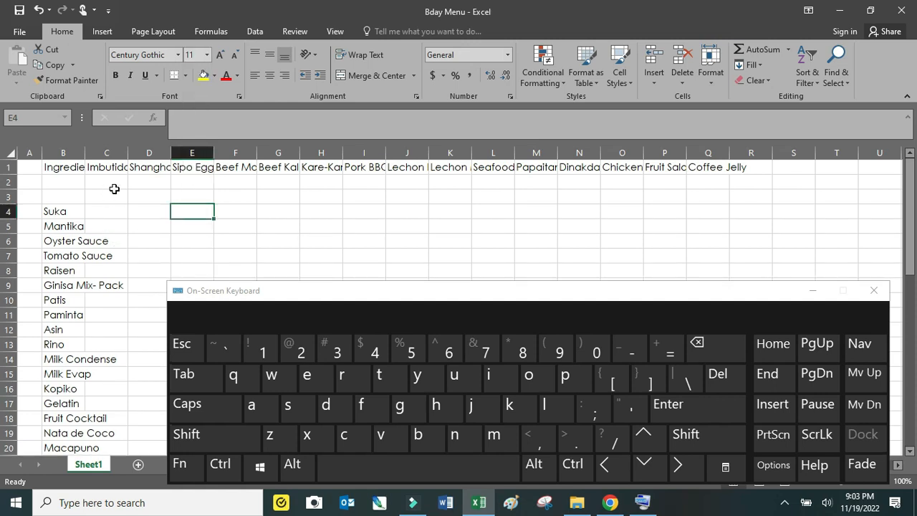
Examine the border options and the context commands offered for blank rows 2 and 3 and for the Suka cell B4
{"action": "left_click", "coordinate": [185, 76]}
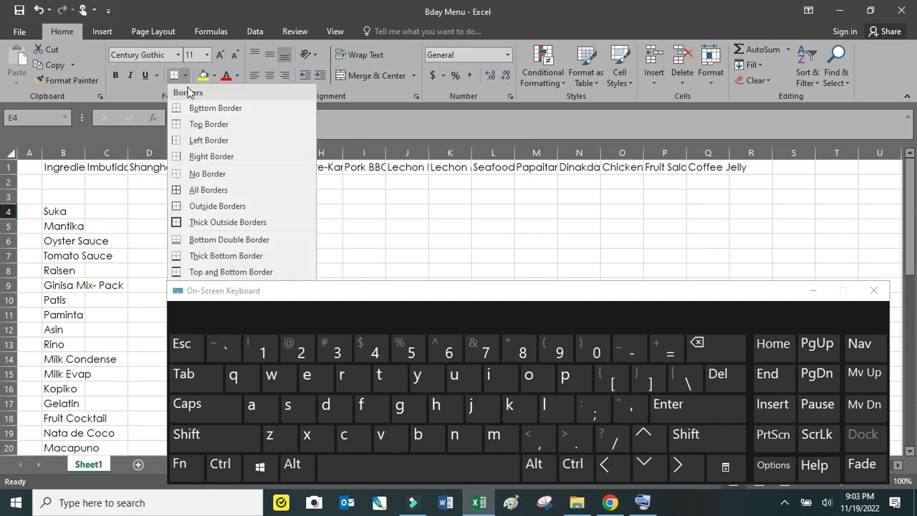
{"action": "left_click", "coordinate": [117, 201]}
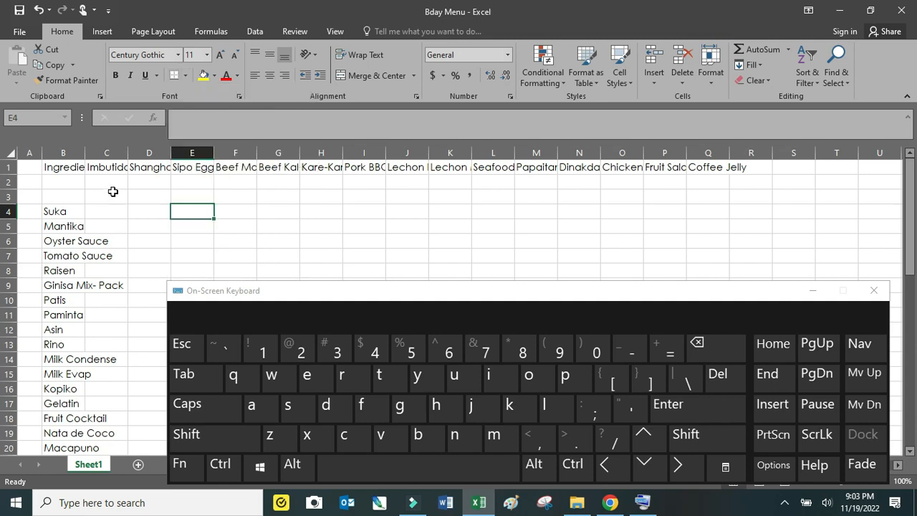
{"action": "left_click_drag", "start_coordinate": [10, 181], "coordinate": [10, 194]}
{"action": "right_click", "coordinate": [10, 192]}
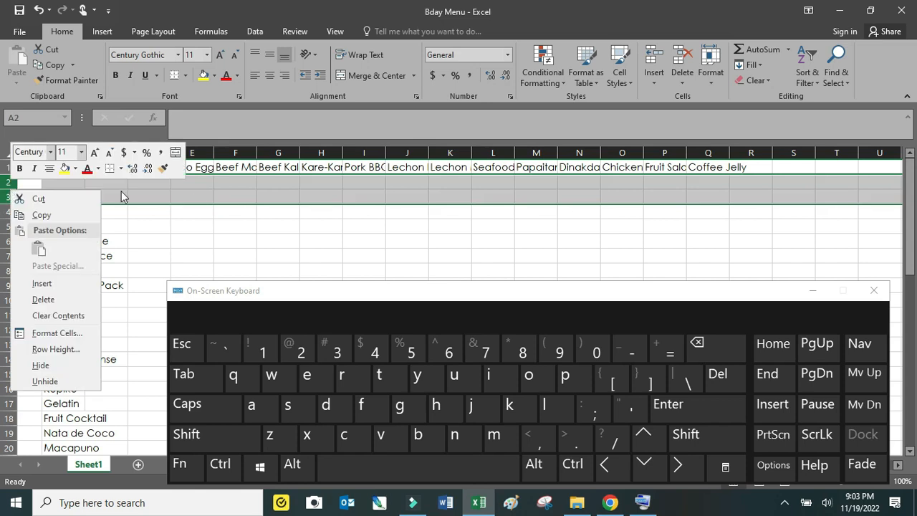
{"action": "left_click", "coordinate": [201, 219]}
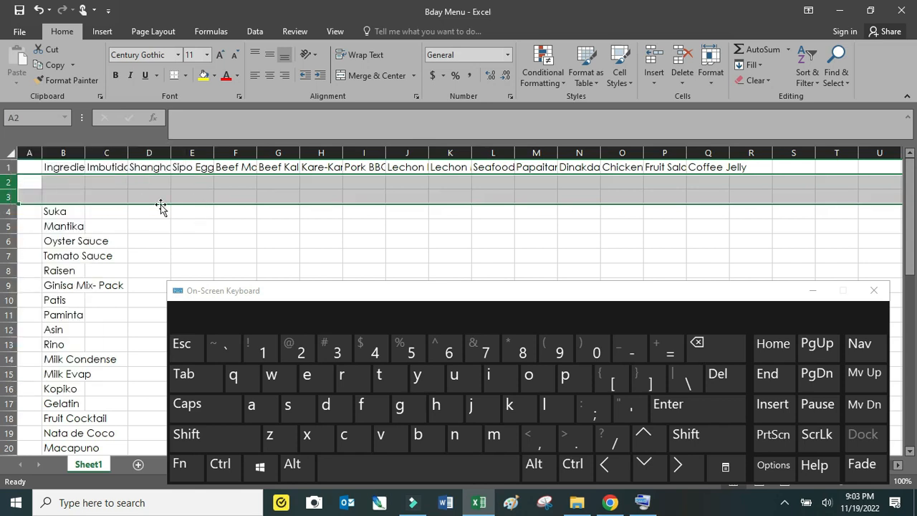
{"action": "left_click", "coordinate": [63, 195]}
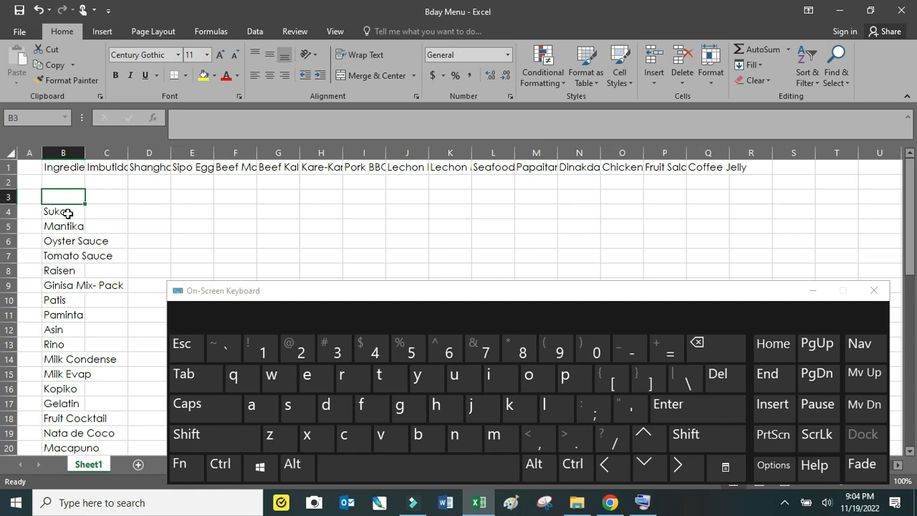
{"action": "left_click", "coordinate": [65, 209]}
{"action": "right_click", "coordinate": [71, 216]}
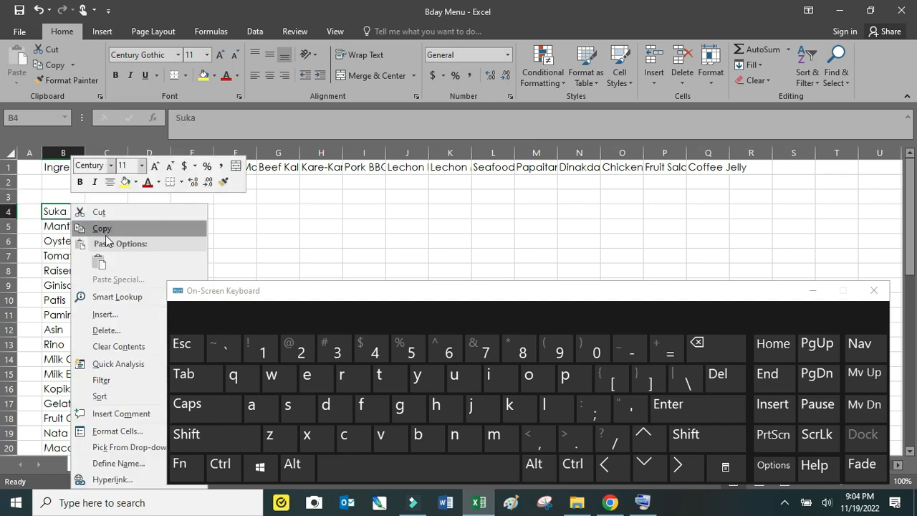
{"action": "left_click", "coordinate": [291, 229]}
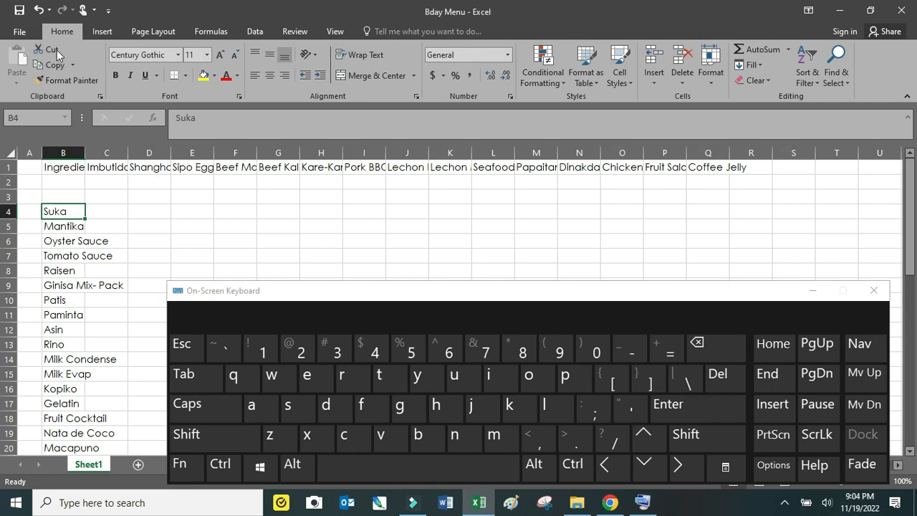
{"action": "right_click", "coordinate": [59, 211]}
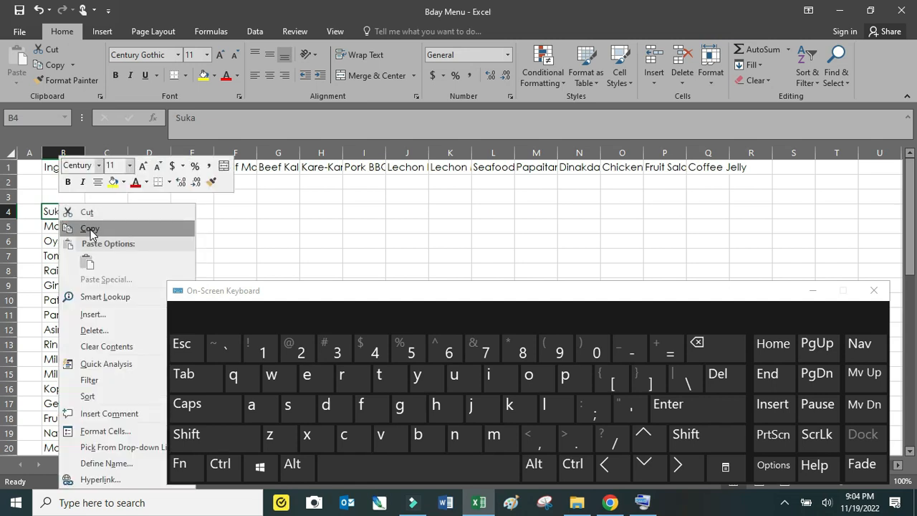
{"action": "left_click", "coordinate": [233, 237]}
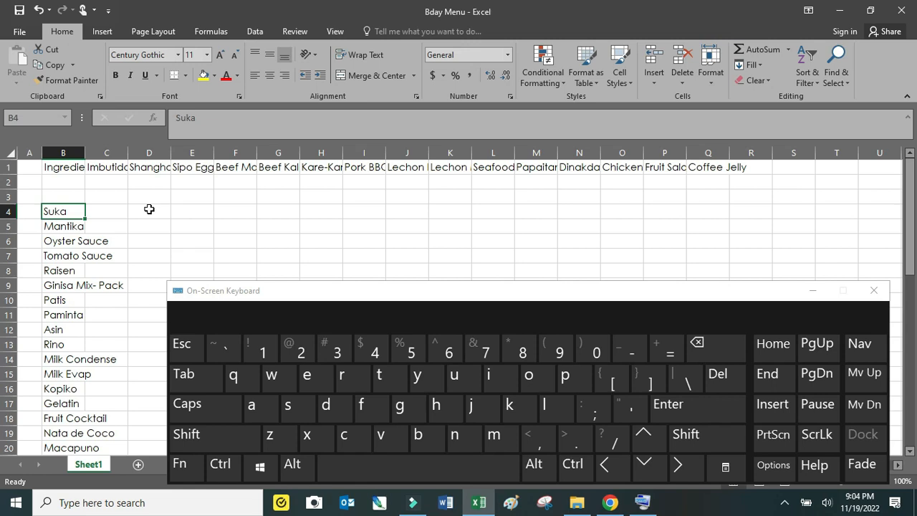
{"action": "left_click", "coordinate": [137, 246]}
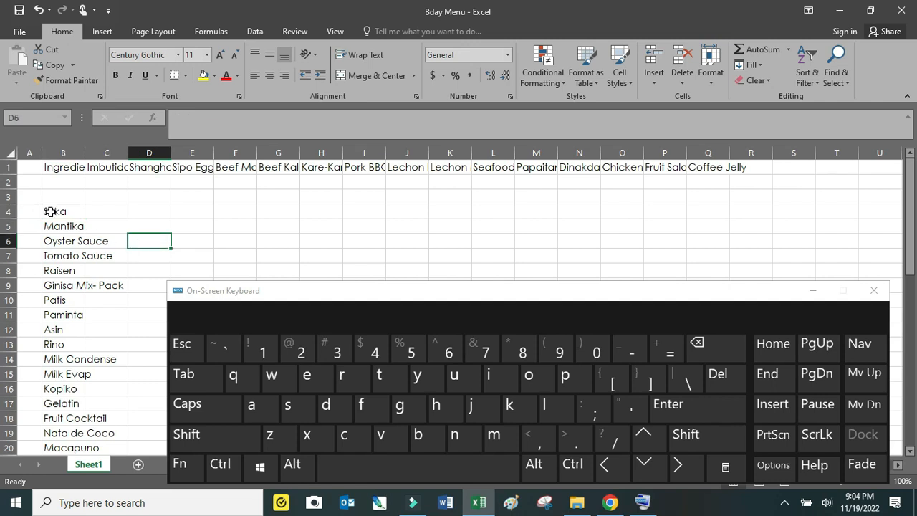
Delete the blank rows 2 and 3 between the header row and the ingredient list
{"action": "left_click_drag", "start_coordinate": [8, 183], "coordinate": [8, 197]}
{"action": "right_click", "coordinate": [14, 195]}
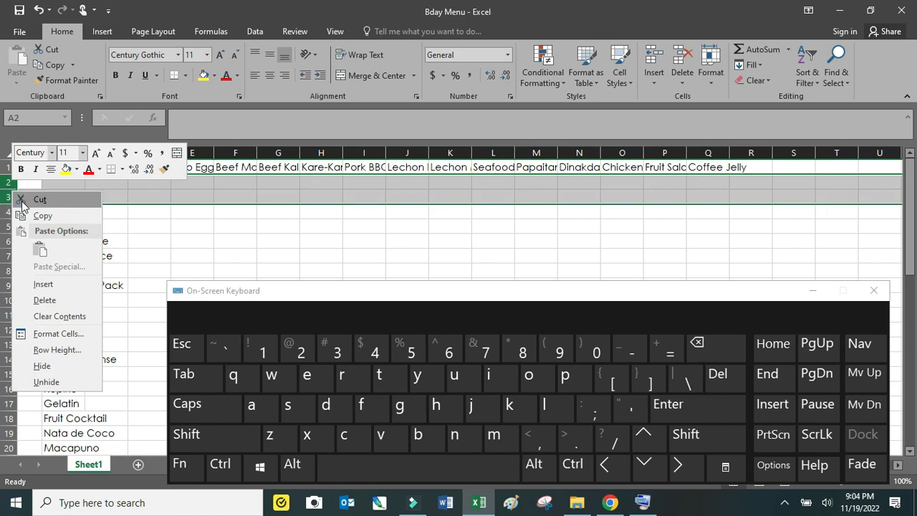
{"action": "left_click", "coordinate": [60, 301]}
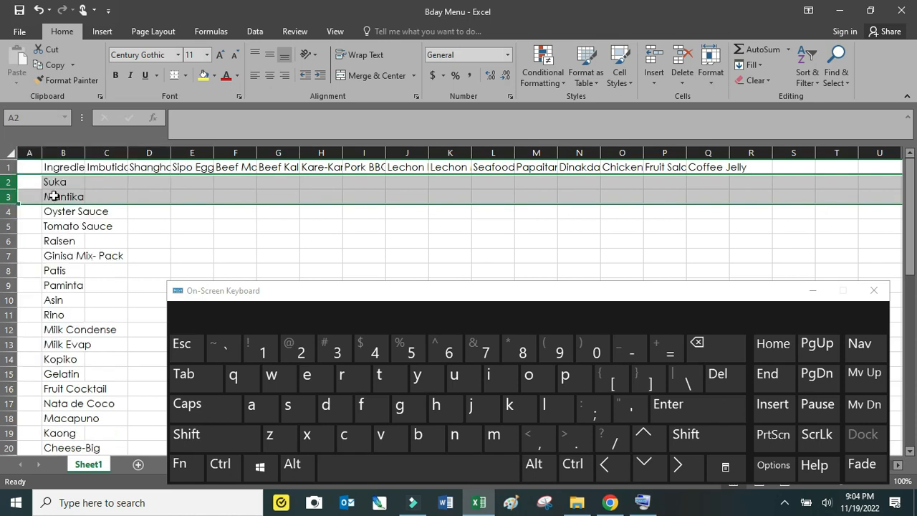
Apply All Borders to the table range B1:R47, from the Ingredients header down to the last Suka row
{"action": "left_click_drag", "start_coordinate": [52, 167], "coordinate": [726, 268]}
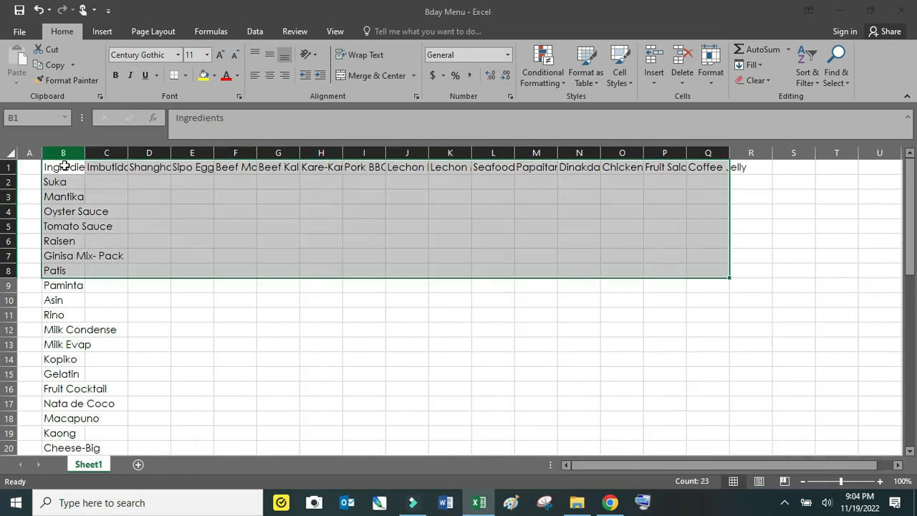
{"action": "left_click_drag", "start_coordinate": [64, 167], "coordinate": [744, 409]}
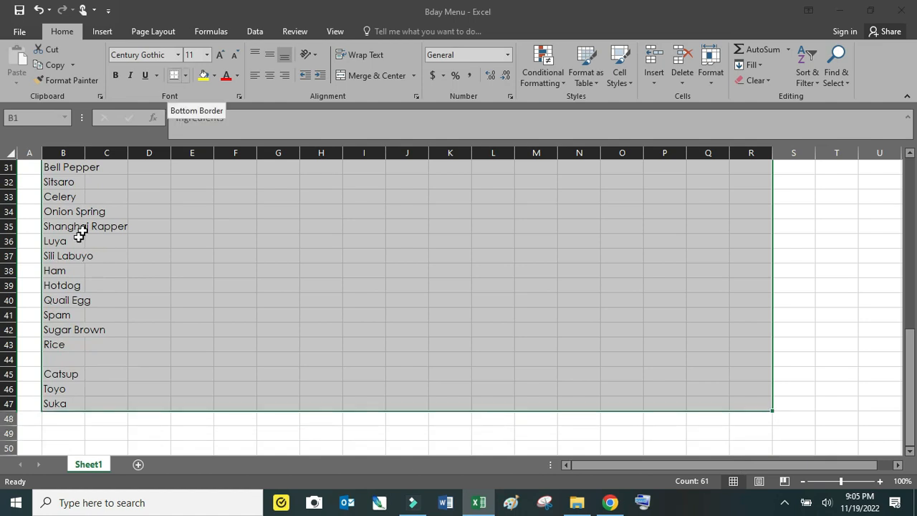
{"action": "scroll", "coordinate": [262, 315], "scroll_direction": "up", "scroll_amount": 10}
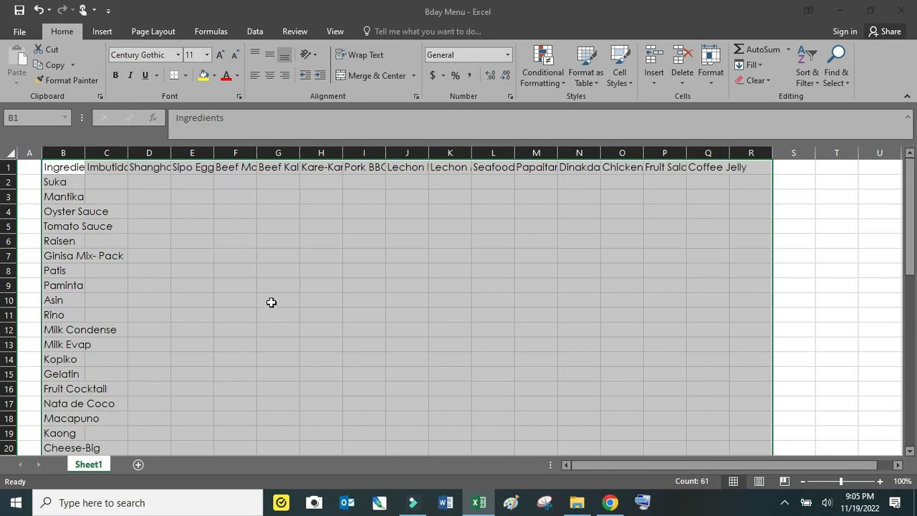
{"action": "left_click", "coordinate": [186, 75]}
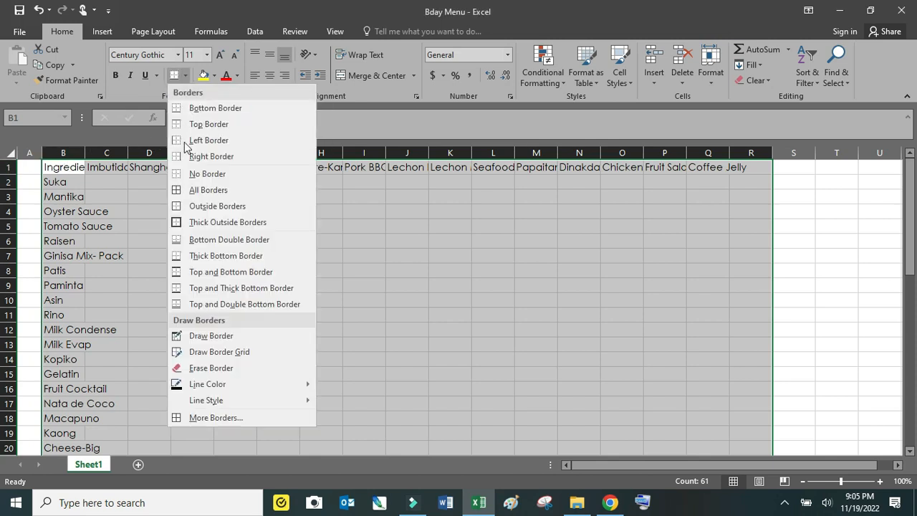
{"action": "left_click", "coordinate": [192, 189]}
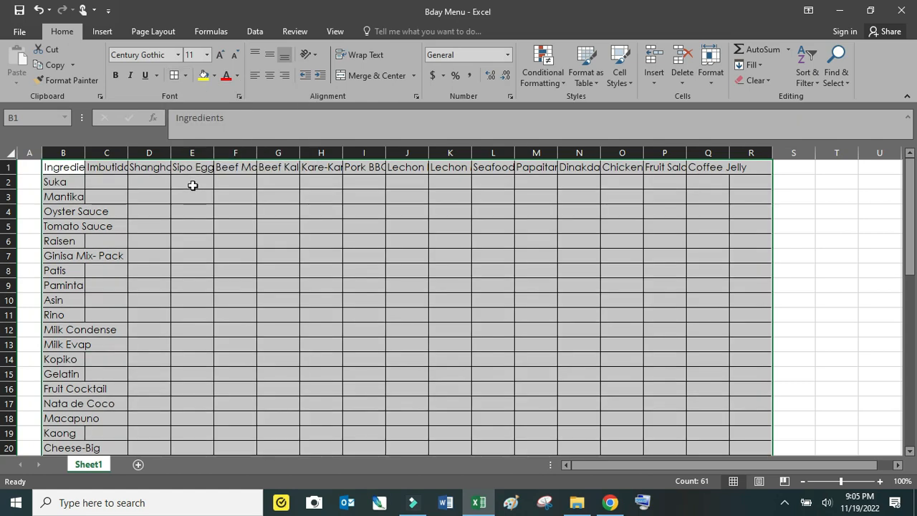
{"action": "scroll", "coordinate": [207, 225], "scroll_direction": "down", "scroll_amount": 12}
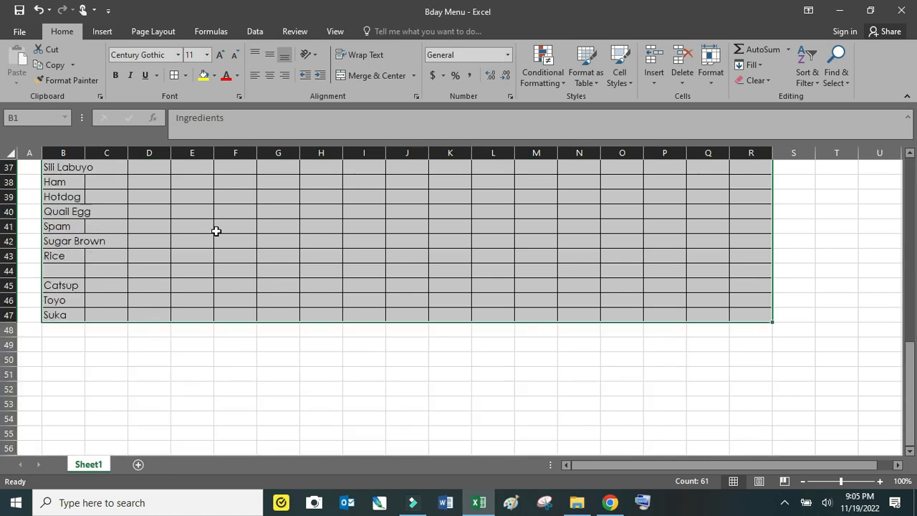
{"action": "scroll", "coordinate": [215, 230], "scroll_direction": "up", "scroll_amount": 5}
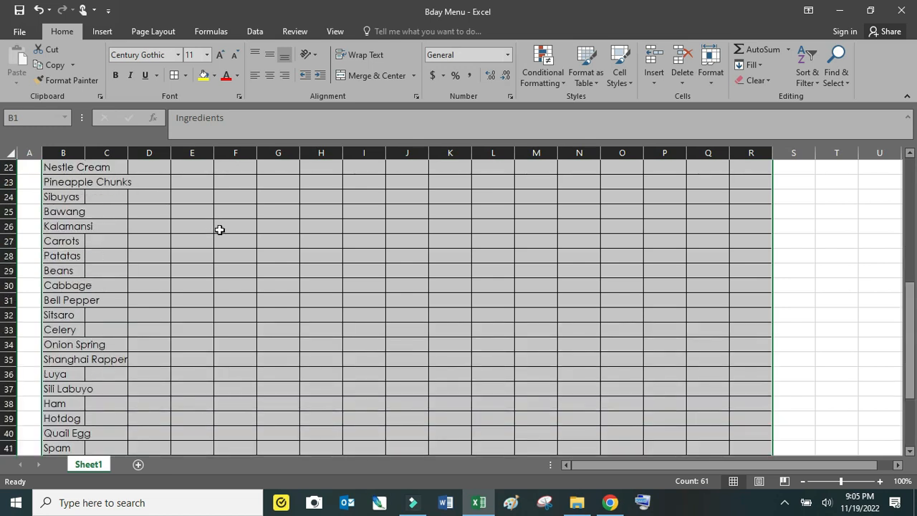
{"action": "scroll", "coordinate": [219, 232], "scroll_direction": "up", "scroll_amount": 7}
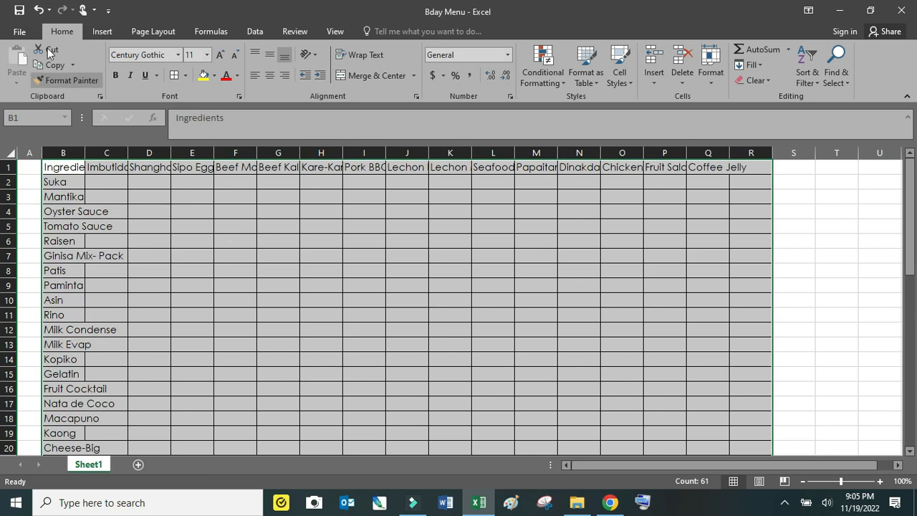
Undo the borders on B1:R47, reapply All Borders to the same range and deselect it
{"action": "left_click", "coordinate": [40, 11]}
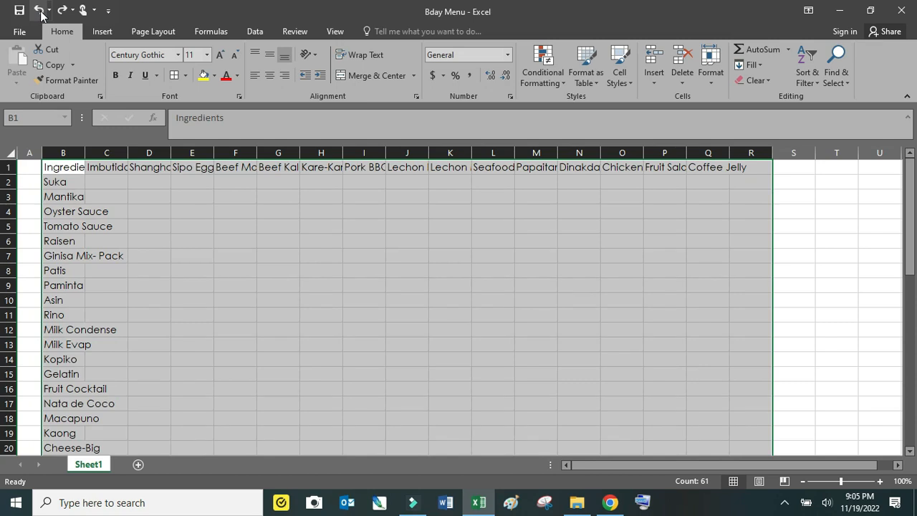
{"action": "left_click", "coordinate": [174, 75]}
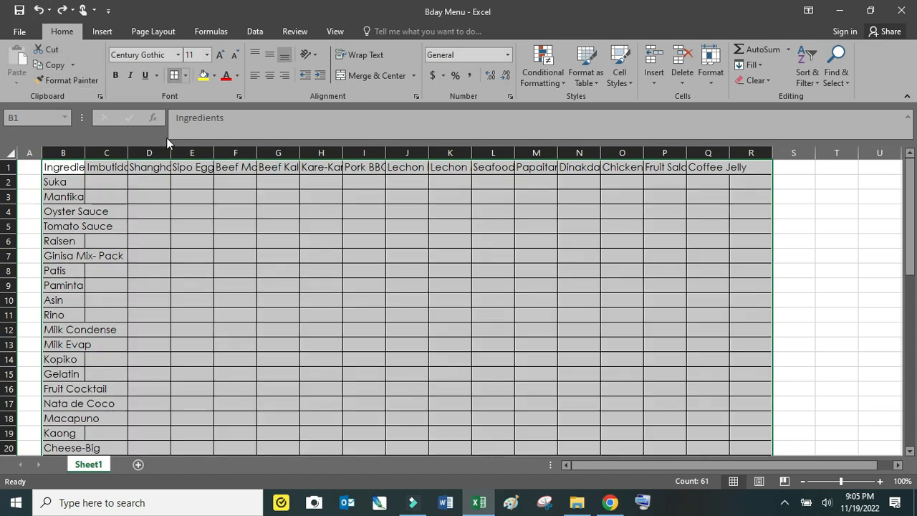
{"action": "left_click", "coordinate": [185, 76]}
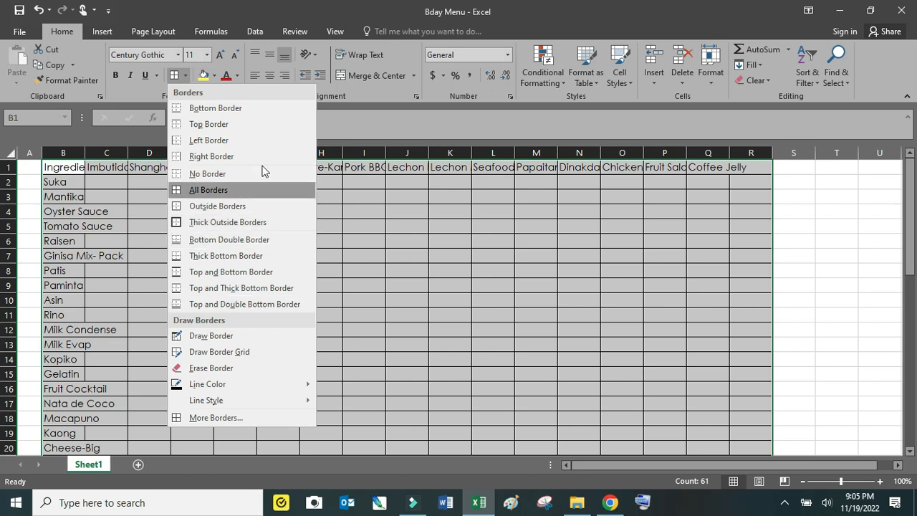
{"action": "left_click", "coordinate": [415, 223]}
{"action": "left_click", "coordinate": [308, 237]}
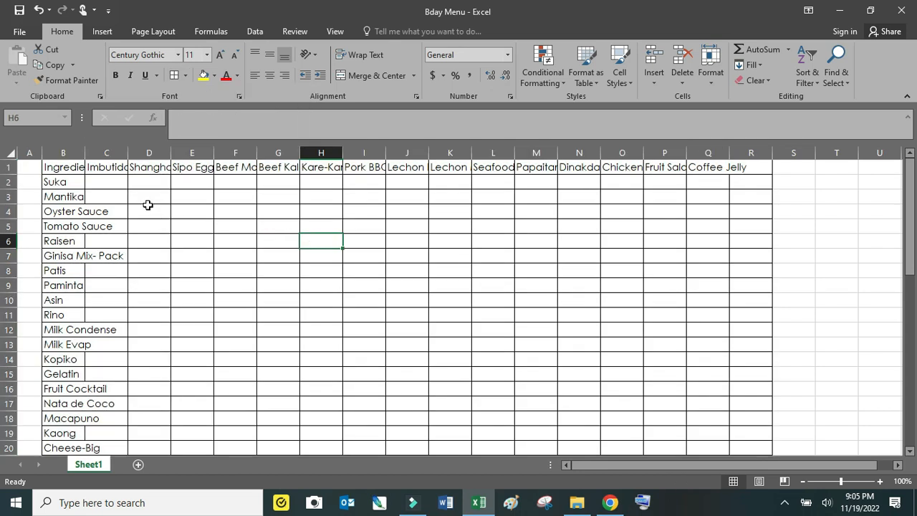
Fill the header row B1:R1 with black and set its font color to white
{"action": "left_click_drag", "start_coordinate": [55, 166], "coordinate": [742, 166]}
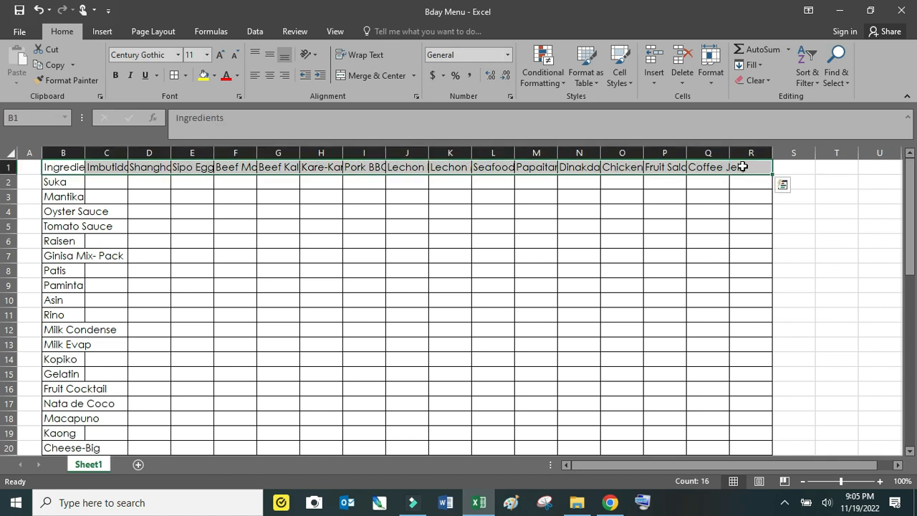
{"action": "left_click", "coordinate": [214, 76]}
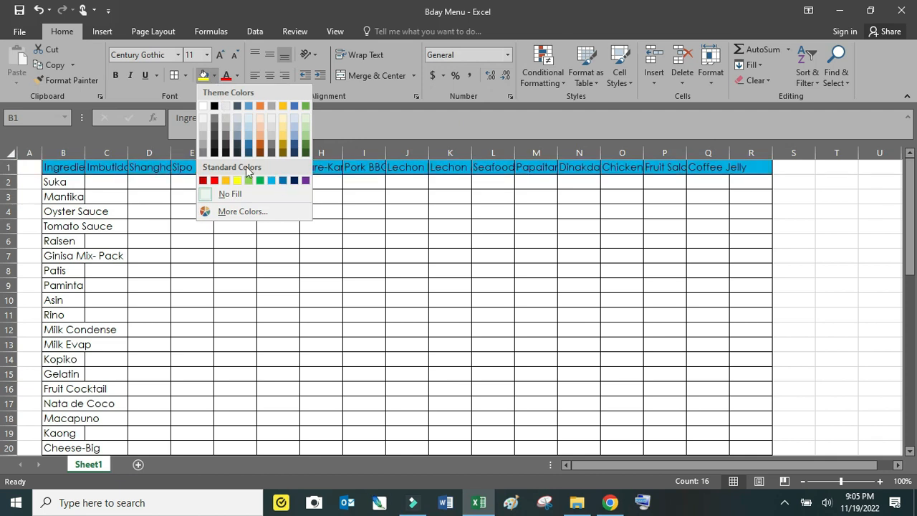
{"action": "left_click", "coordinate": [213, 149]}
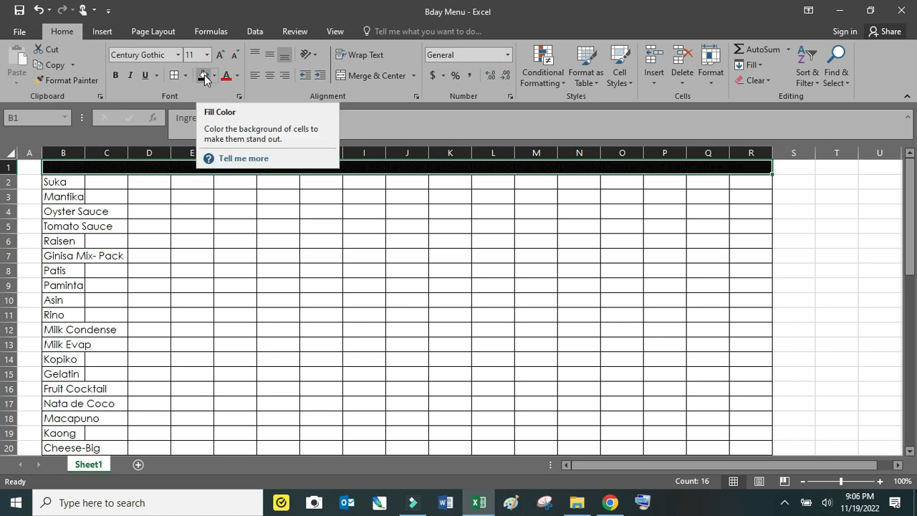
{"action": "left_click", "coordinate": [238, 79]}
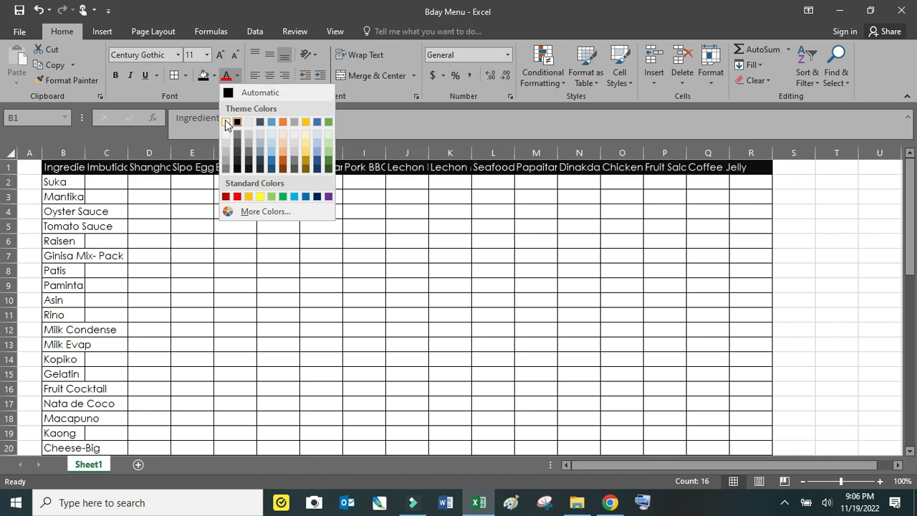
{"action": "left_click", "coordinate": [226, 122]}
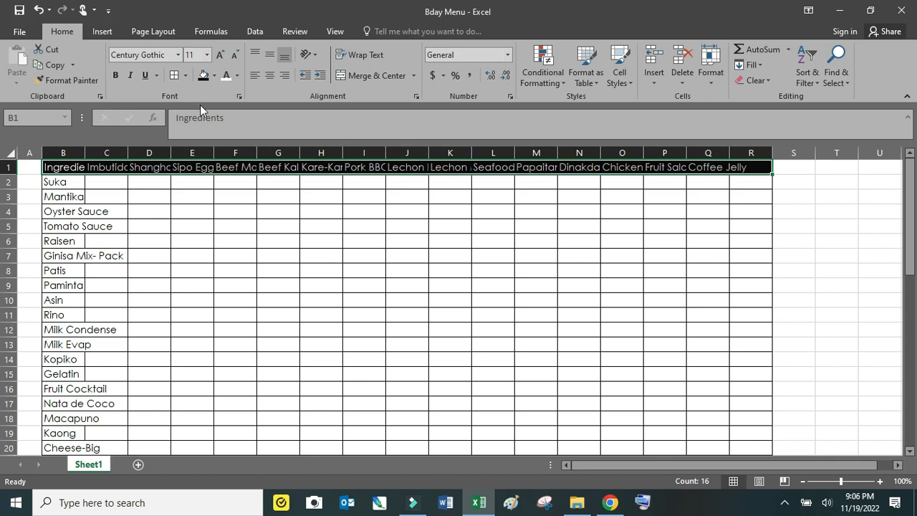
{"action": "left_click", "coordinate": [214, 77]}
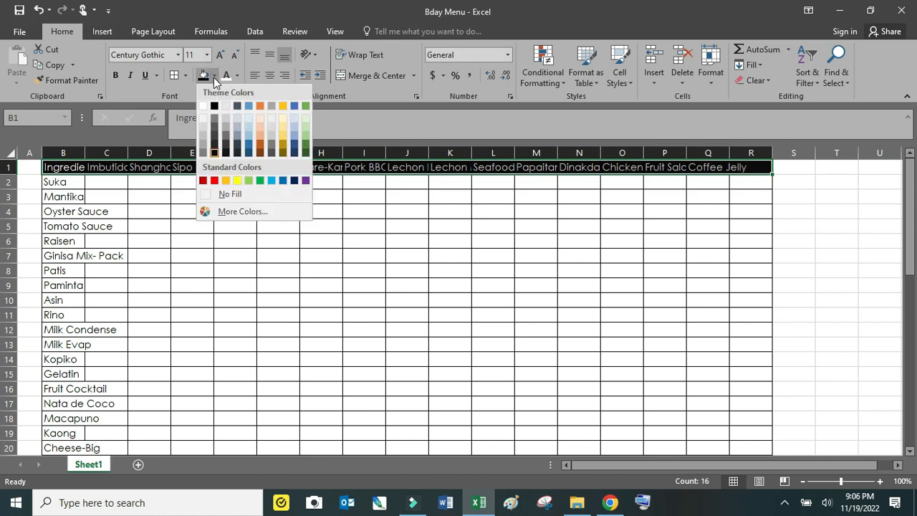
{"action": "left_click", "coordinate": [236, 76]}
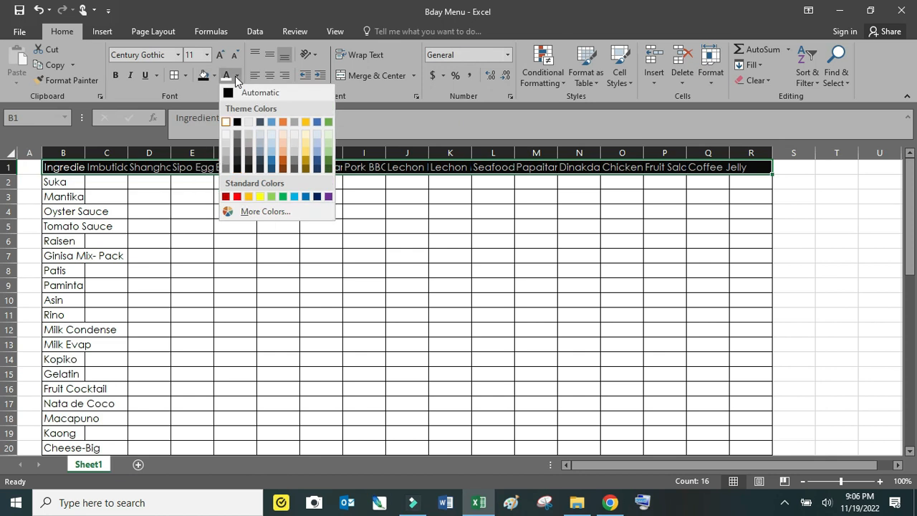
{"action": "left_click", "coordinate": [225, 122]}
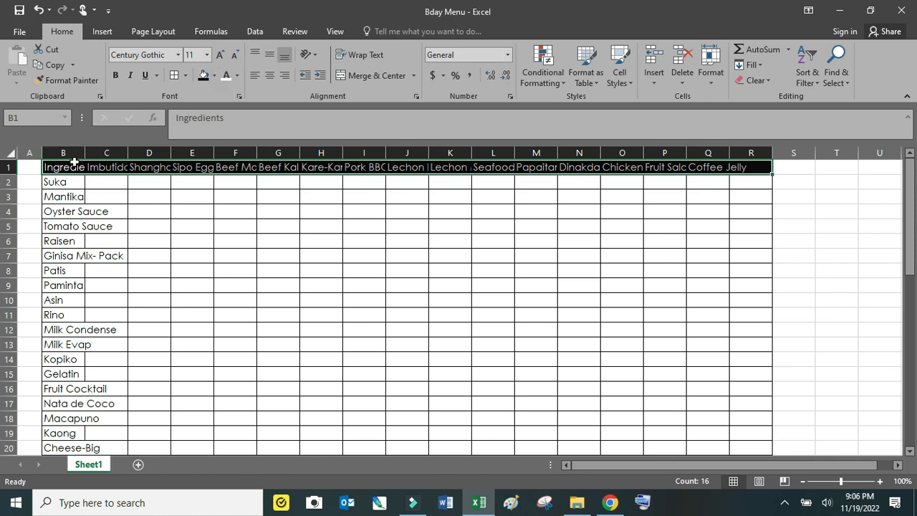
Center the header texts in B1:R1 horizontally and align them to the middle vertically
{"action": "left_click_drag", "start_coordinate": [71, 166], "coordinate": [750, 166]}
{"action": "left_click", "coordinate": [270, 74]}
{"action": "left_click", "coordinate": [267, 55]}
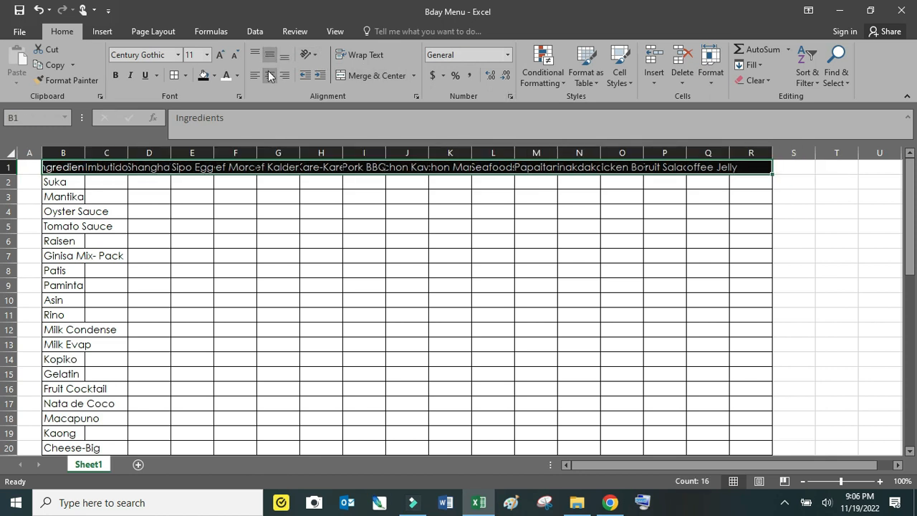
Center the contents of all cells in the worksheet horizontally
{"action": "left_click", "coordinate": [9, 152]}
{"action": "left_click", "coordinate": [9, 151]}
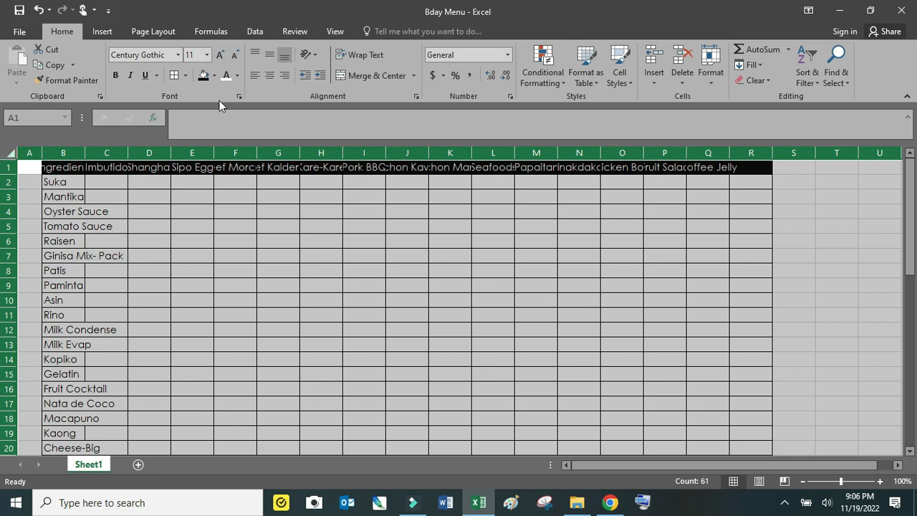
{"action": "left_click", "coordinate": [270, 76]}
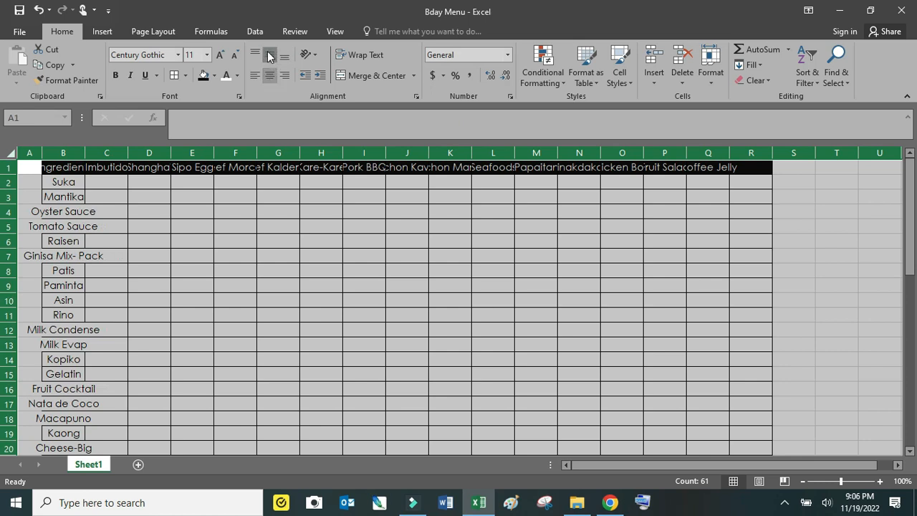
Toggle horizontal centering off and on for all cells, and widen all columns equally so the texts fit
{"action": "left_click", "coordinate": [267, 74]}
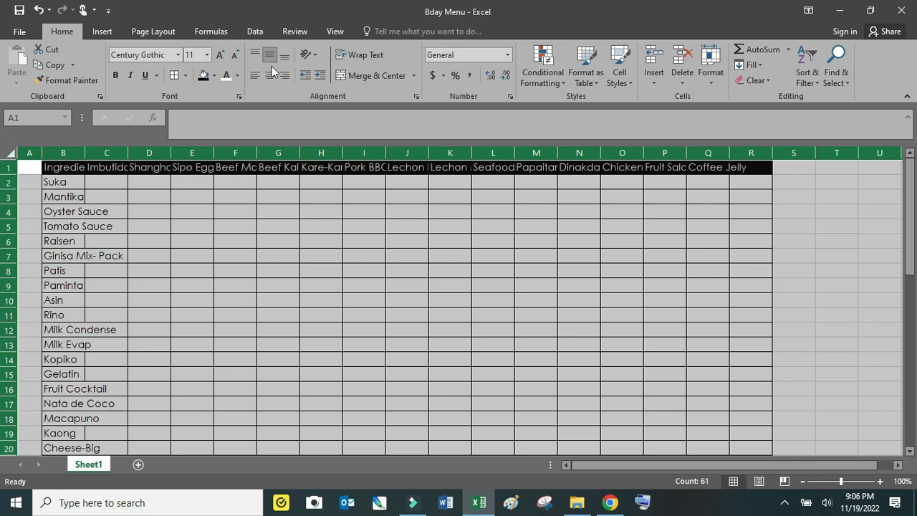
{"action": "left_click", "coordinate": [271, 74]}
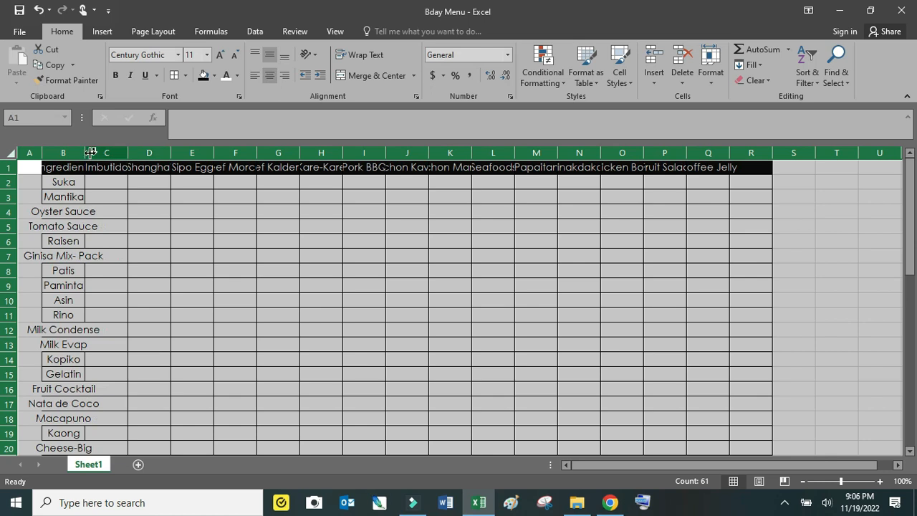
{"action": "left_click_drag", "start_coordinate": [85, 154], "coordinate": [146, 159]}
{"action": "left_click", "coordinate": [169, 208]}
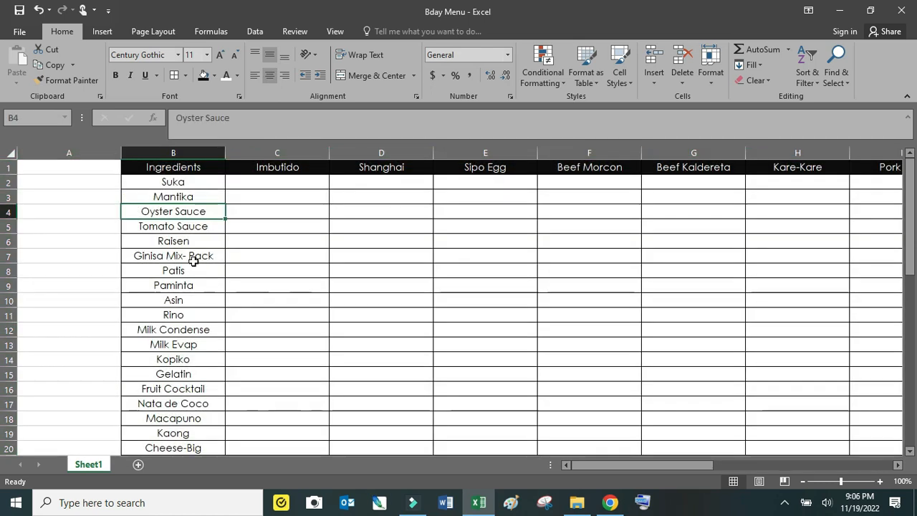
{"action": "left_click", "coordinate": [188, 243]}
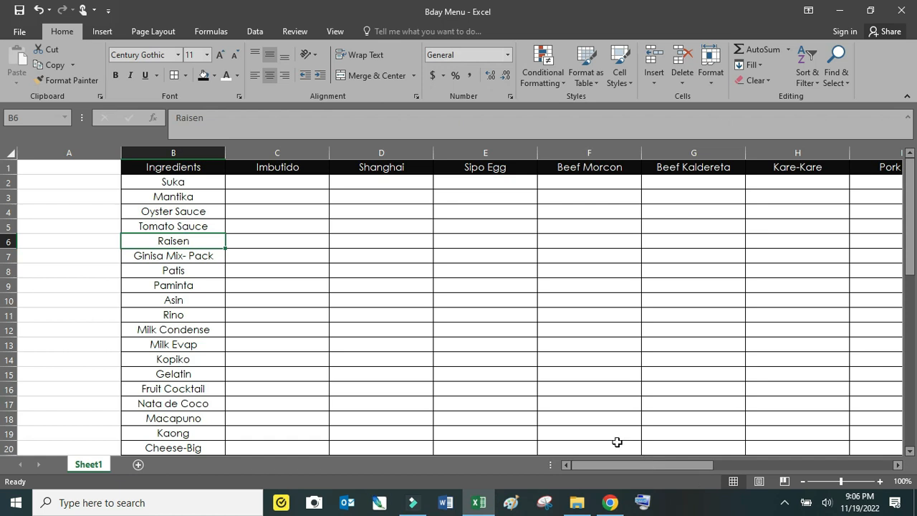
{"action": "left_click", "coordinate": [205, 177]}
Try left, right and bottom alignment on all worksheet cells, and restore center and middle alignment
{"action": "left_click", "coordinate": [11, 154]}
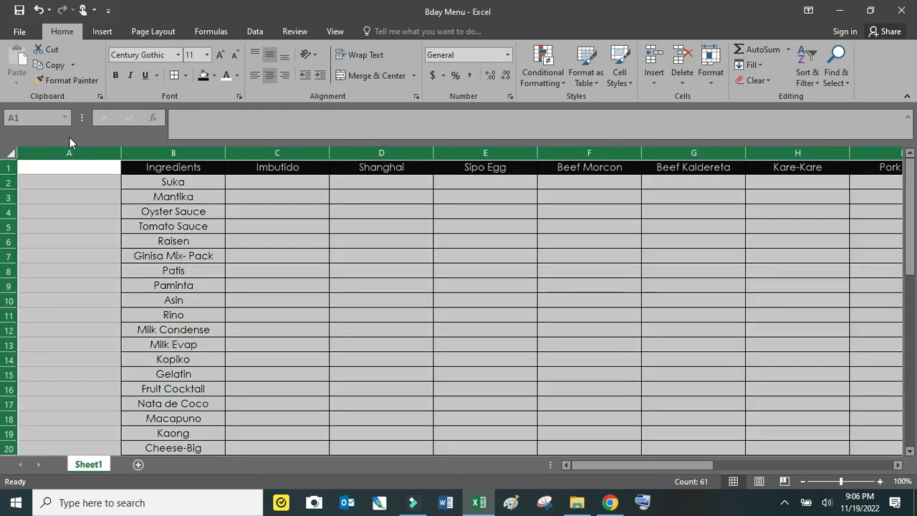
{"action": "left_click", "coordinate": [254, 76]}
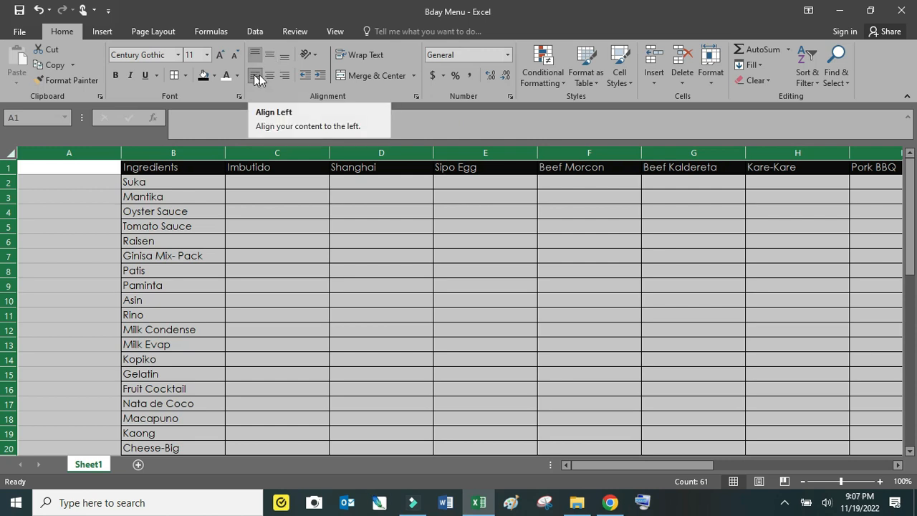
{"action": "left_click", "coordinate": [285, 76]}
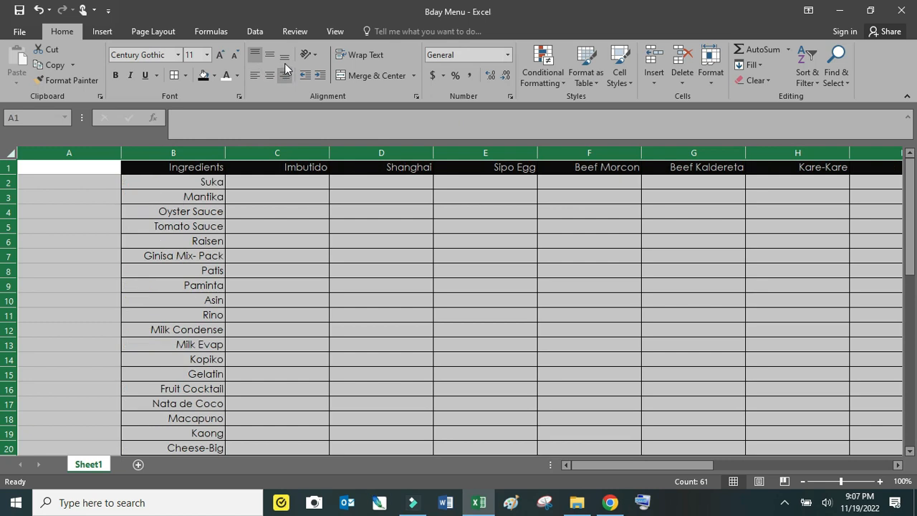
{"action": "left_click", "coordinate": [284, 57]}
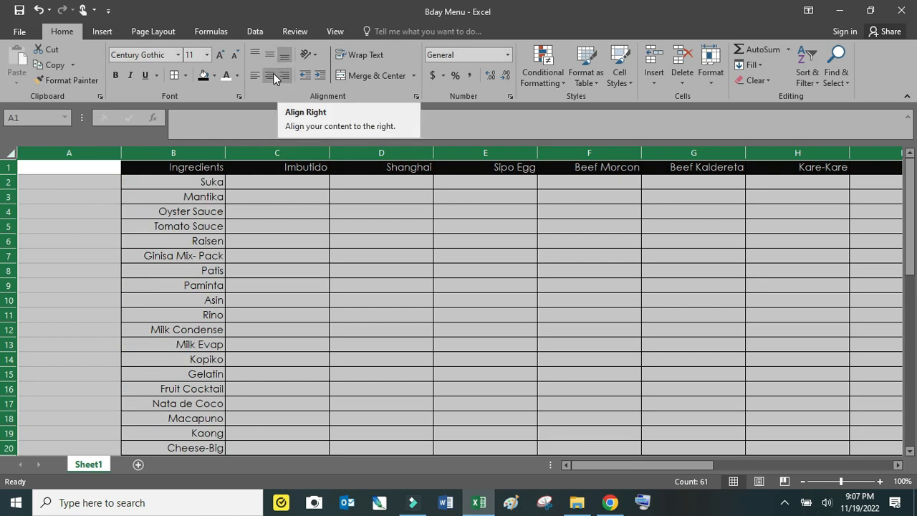
{"action": "left_click", "coordinate": [269, 74]}
{"action": "left_click", "coordinate": [270, 60]}
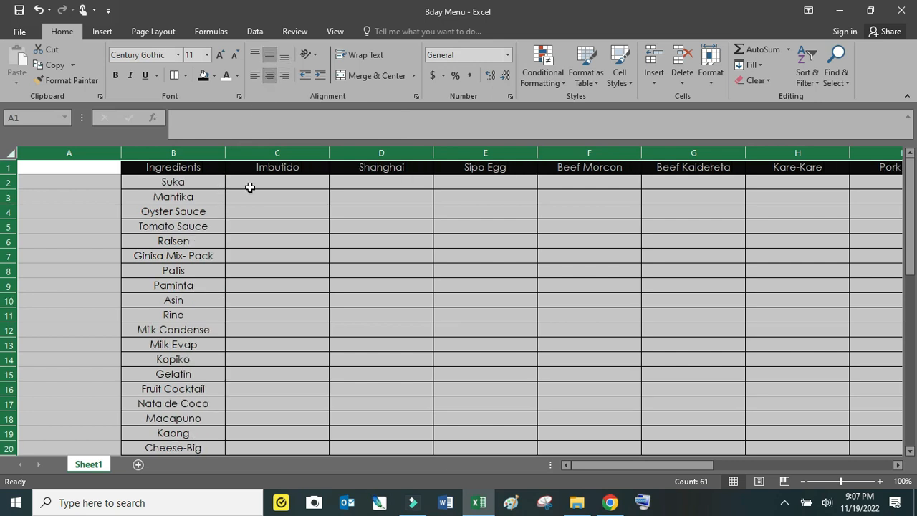
{"action": "left_click", "coordinate": [293, 200]}
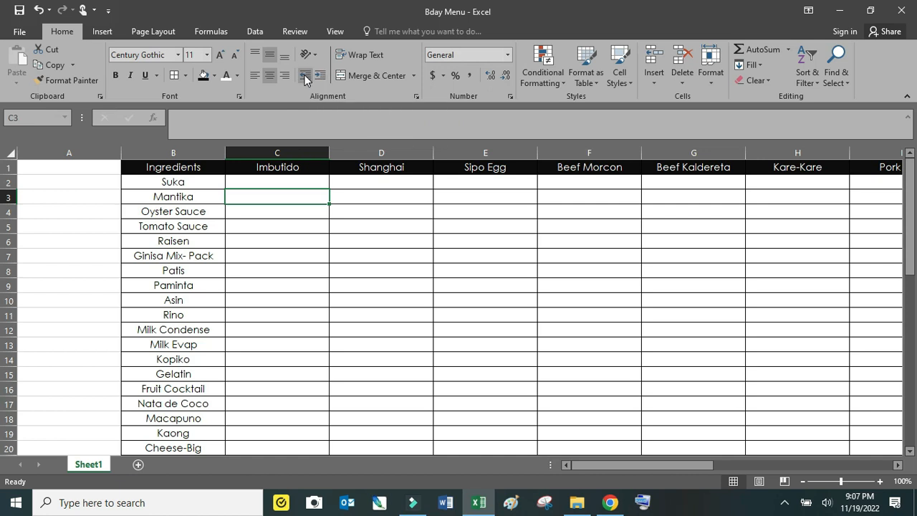
Wrap the Beef Morcon header text in F1 and narrow column F so each word fits on its own line
{"action": "left_click", "coordinate": [266, 242]}
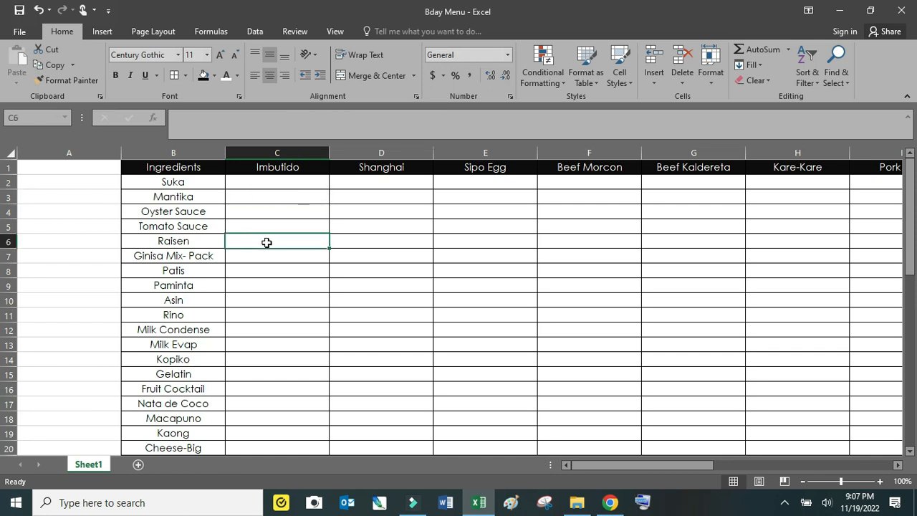
{"action": "mouse_move", "coordinate": [641, 465]}
{"action": "left_mouse_down"}
{"action": "mouse_move", "coordinate": [799, 465]}
{"action": "mouse_move", "coordinate": [631, 465]}
{"action": "left_mouse_up"}
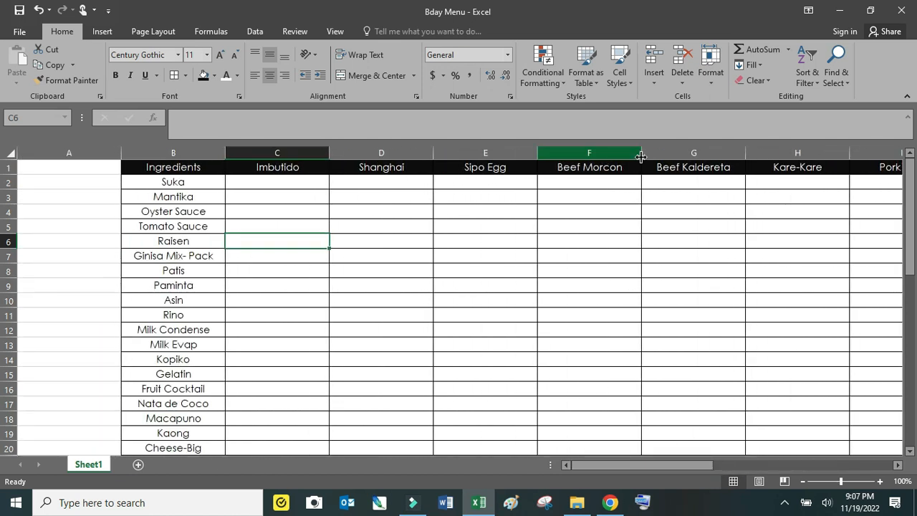
{"action": "left_click_drag", "start_coordinate": [639, 151], "coordinate": [574, 160]}
{"action": "left_click", "coordinate": [556, 167]}
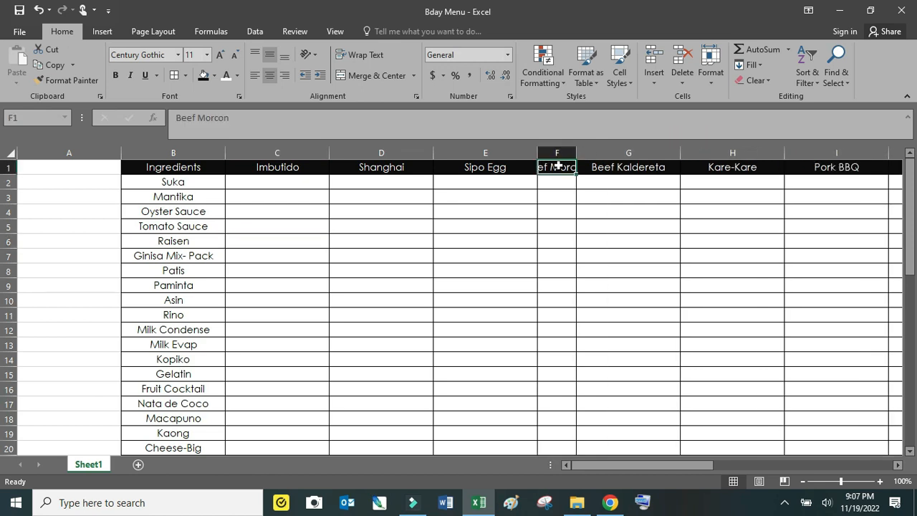
{"action": "left_click", "coordinate": [360, 57]}
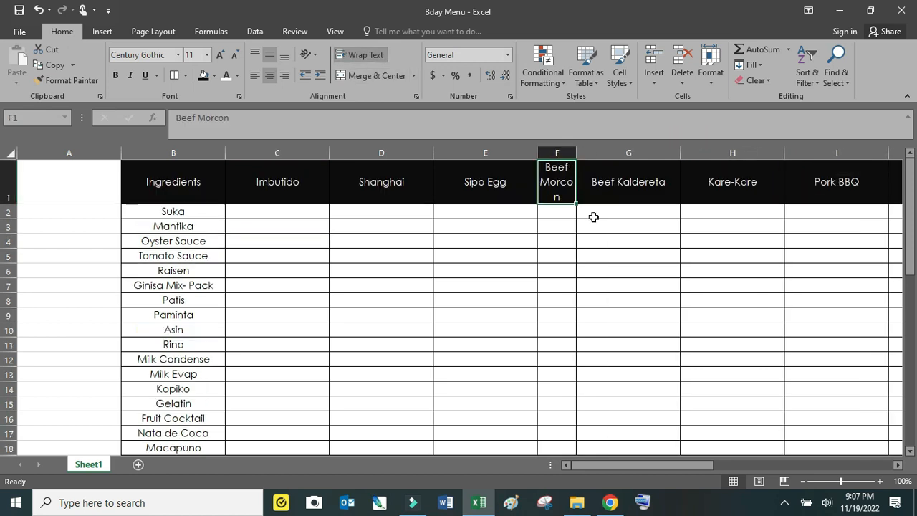
{"action": "mouse_move", "coordinate": [575, 153]}
{"action": "left_mouse_down"}
{"action": "mouse_move", "coordinate": [606, 154]}
{"action": "mouse_move", "coordinate": [577, 156]}
{"action": "mouse_move", "coordinate": [592, 152]}
{"action": "left_mouse_up"}
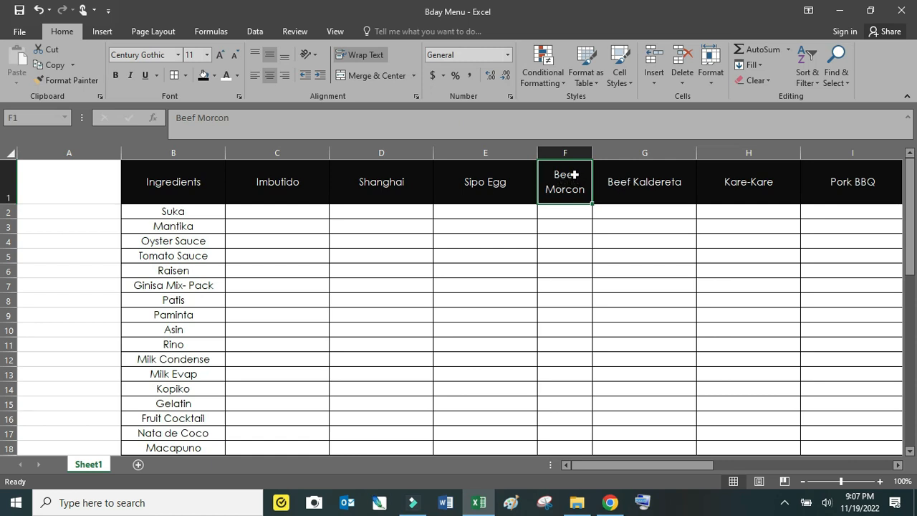
Merge and center the header cells F1:G1, keeping only the Beef Morcon text
{"action": "left_click_drag", "start_coordinate": [575, 174], "coordinate": [606, 176]}
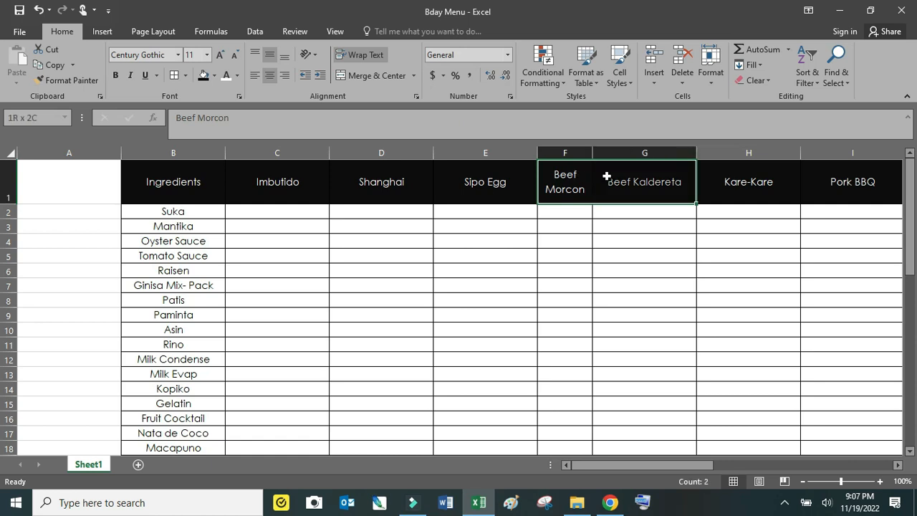
{"action": "left_click", "coordinate": [376, 75]}
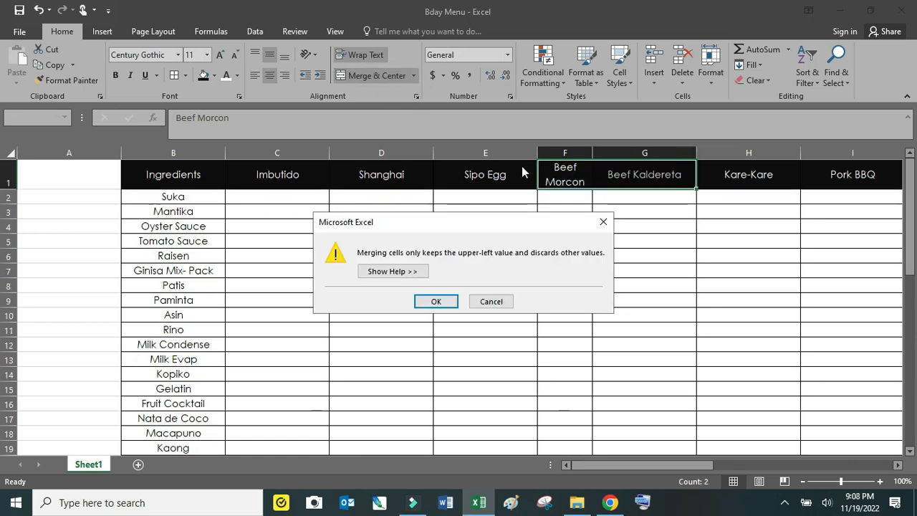
{"action": "left_click", "coordinate": [435, 301]}
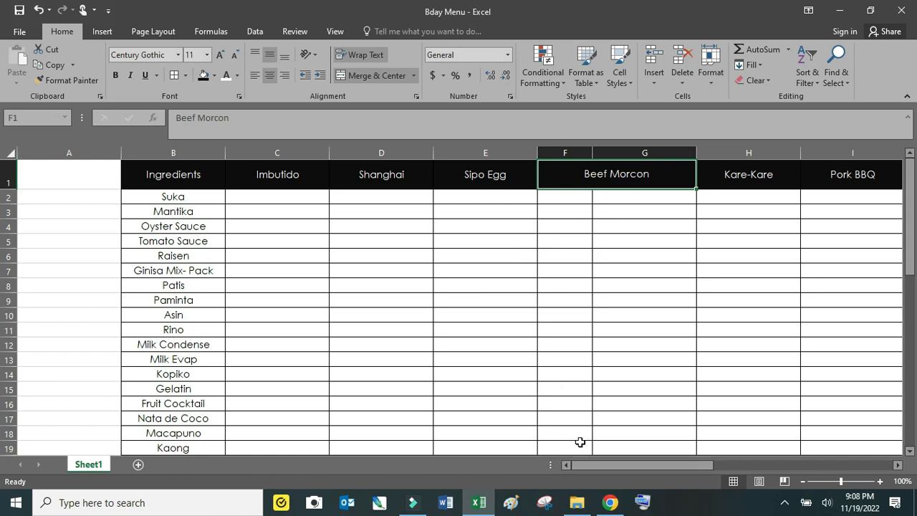
Enter 100 in D4 and apply the $ English (United States) accounting format to it
{"action": "left_click", "coordinate": [442, 76]}
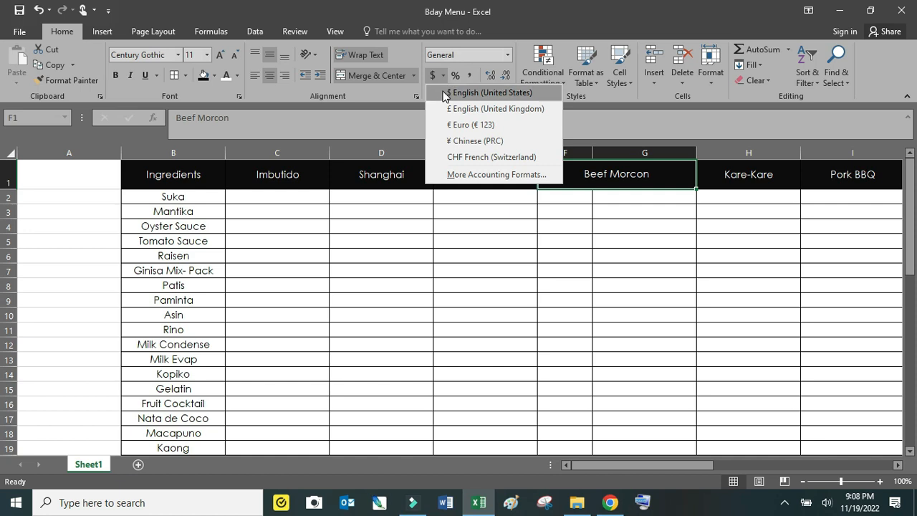
{"action": "left_click", "coordinate": [393, 274]}
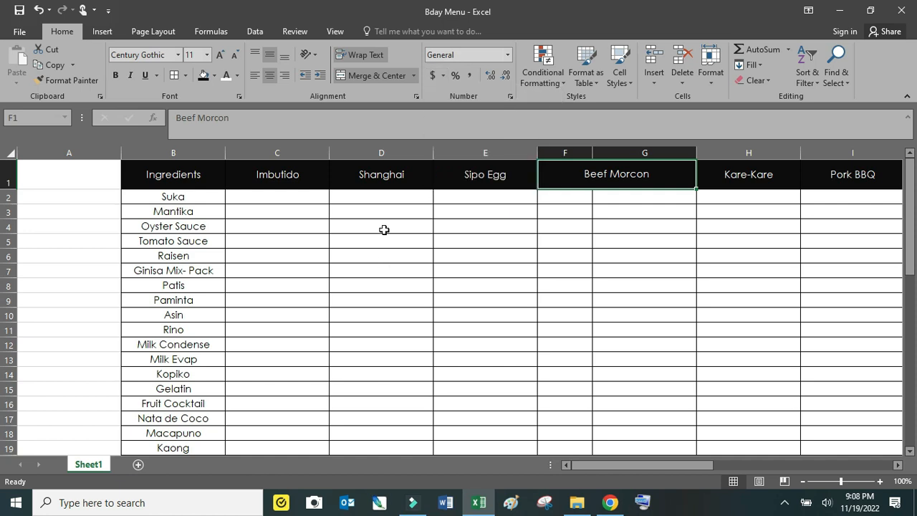
{"action": "left_click", "coordinate": [384, 229]}
{"action": "type", "text": "100"}
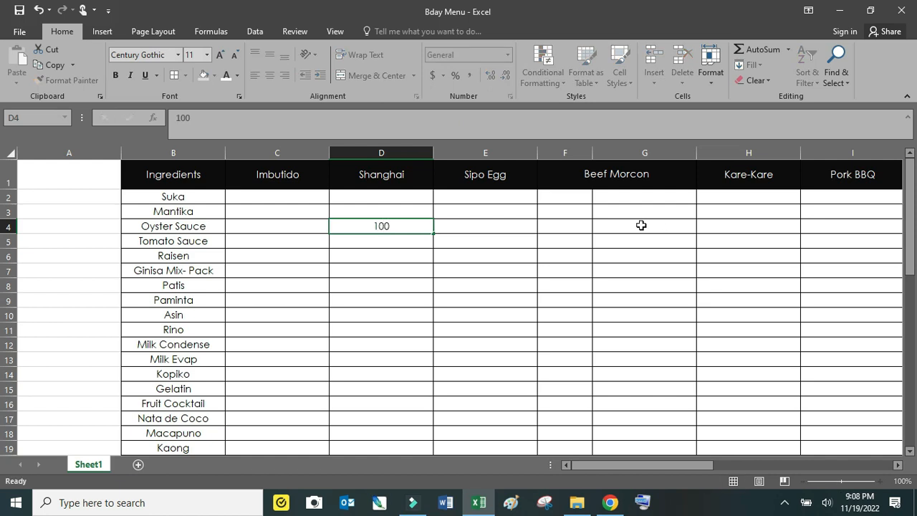
{"action": "left_click", "coordinate": [641, 225]}
{"action": "left_click", "coordinate": [401, 225]}
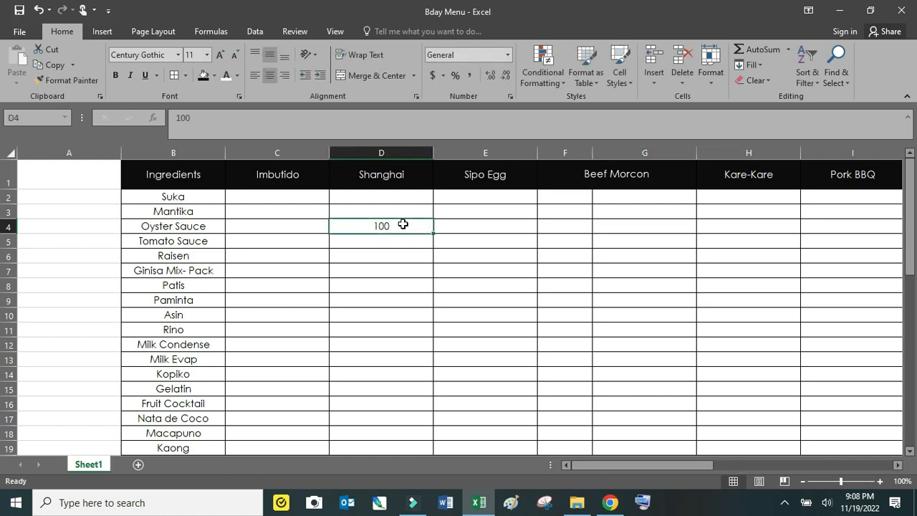
{"action": "left_click", "coordinate": [444, 77]}
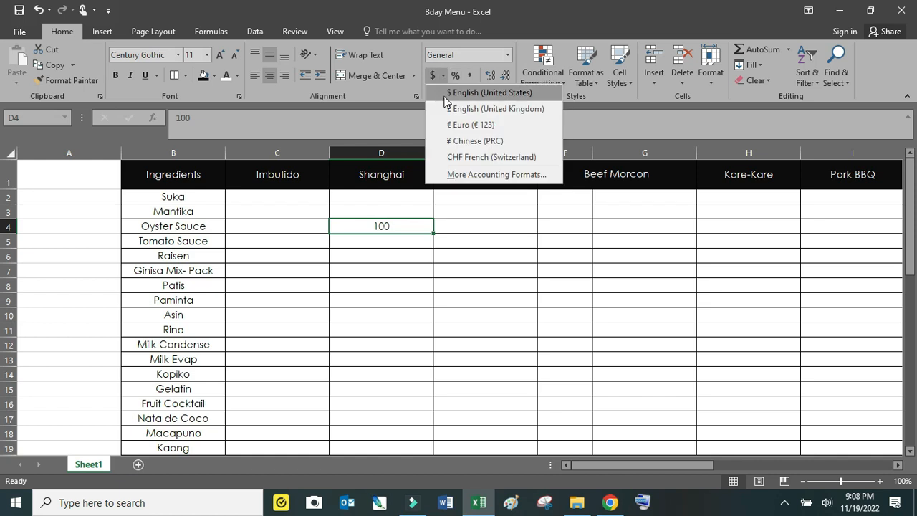
{"action": "left_click", "coordinate": [445, 102]}
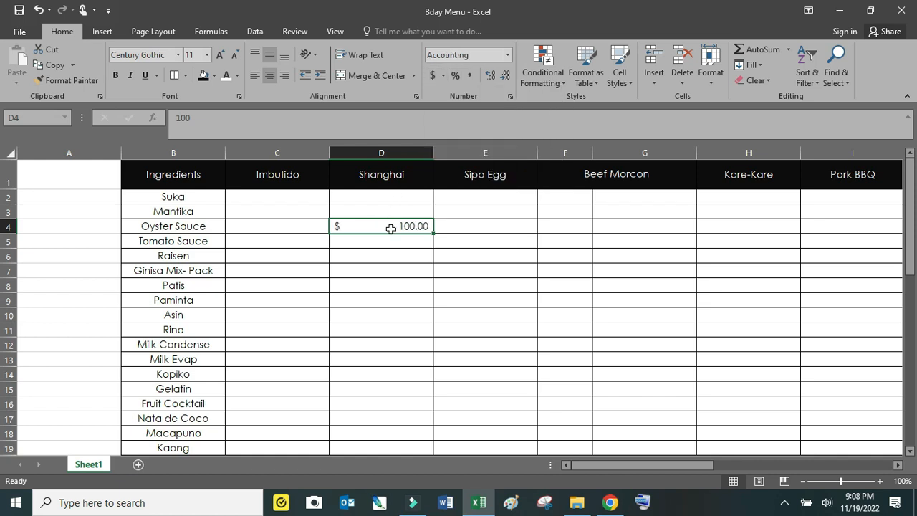
Apply the percent style to the amount in D4
{"action": "left_click", "coordinate": [393, 176]}
{"action": "left_click_drag", "start_coordinate": [199, 226], "coordinate": [403, 224]}
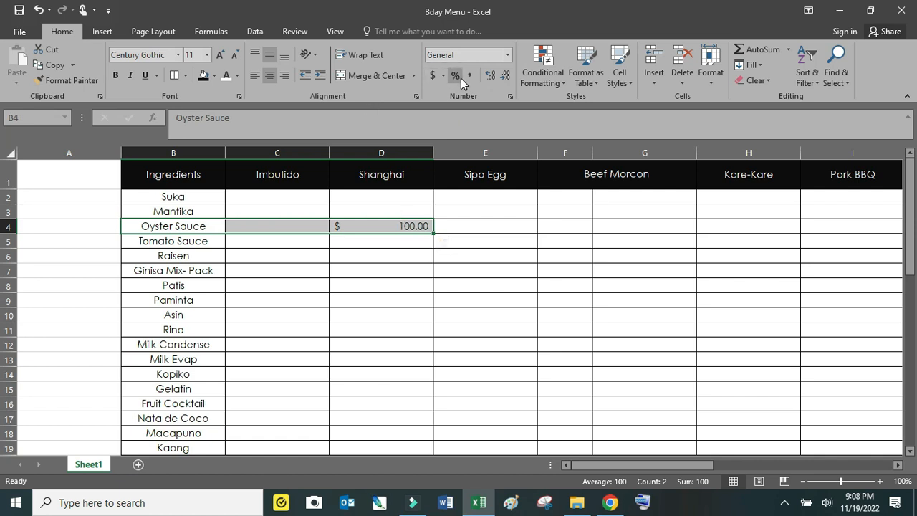
{"action": "left_click", "coordinate": [467, 225]}
{"action": "left_click", "coordinate": [403, 222]}
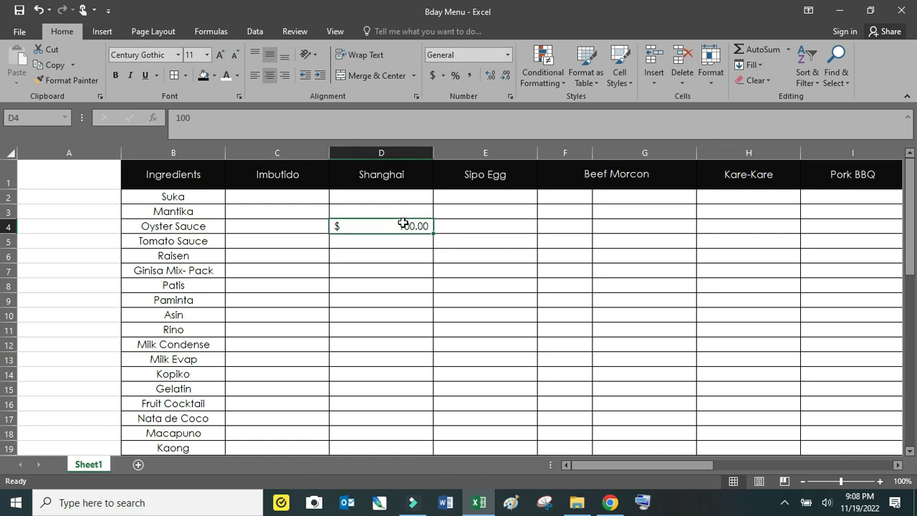
{"action": "left_click", "coordinate": [455, 76]}
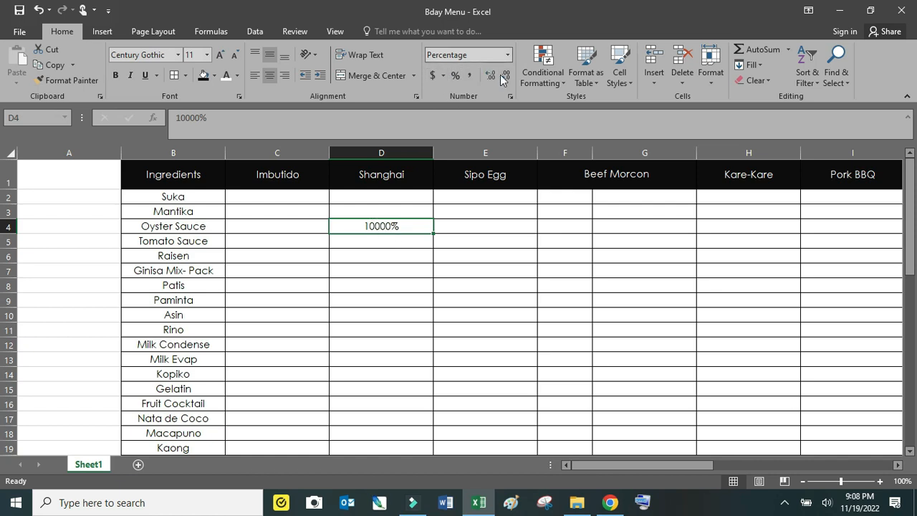
Examine the available conditional formatting rules, table styles and cell insertion options without applying any
{"action": "left_click", "coordinate": [540, 77]}
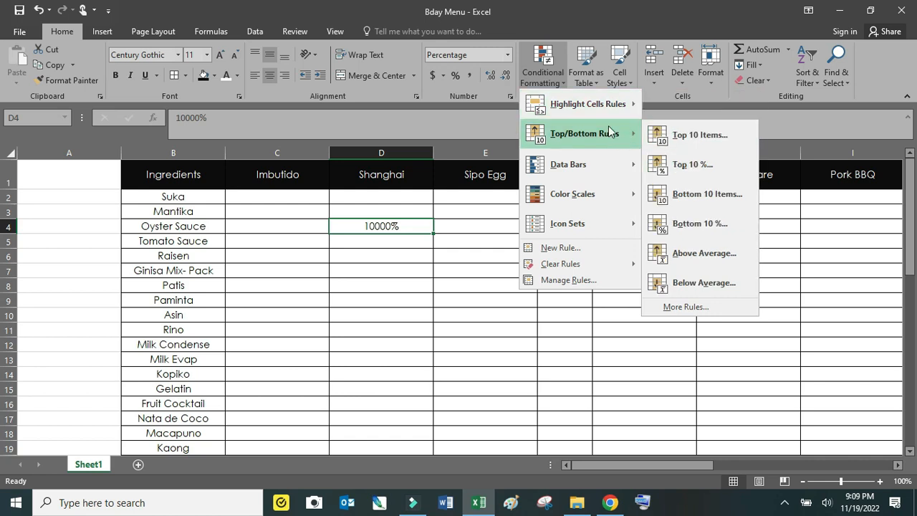
{"action": "mouse_move", "coordinate": [610, 109]}
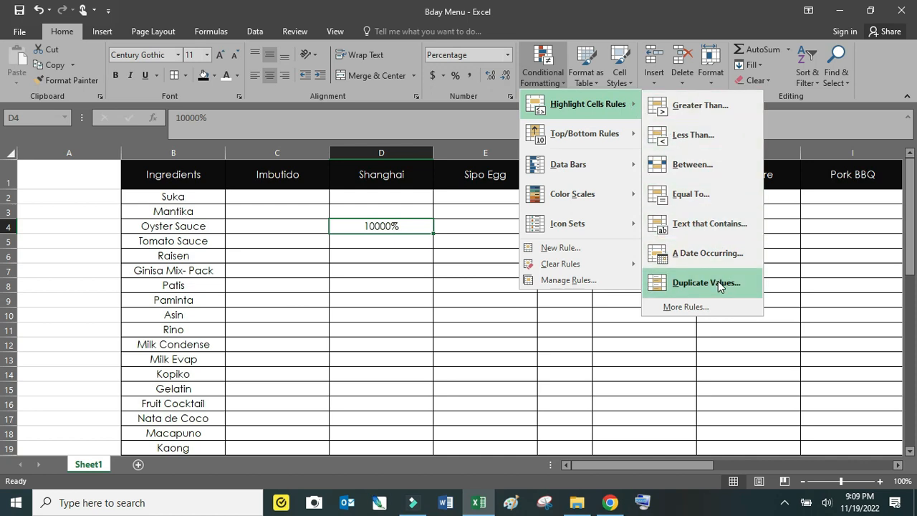
{"action": "mouse_move", "coordinate": [558, 262]}
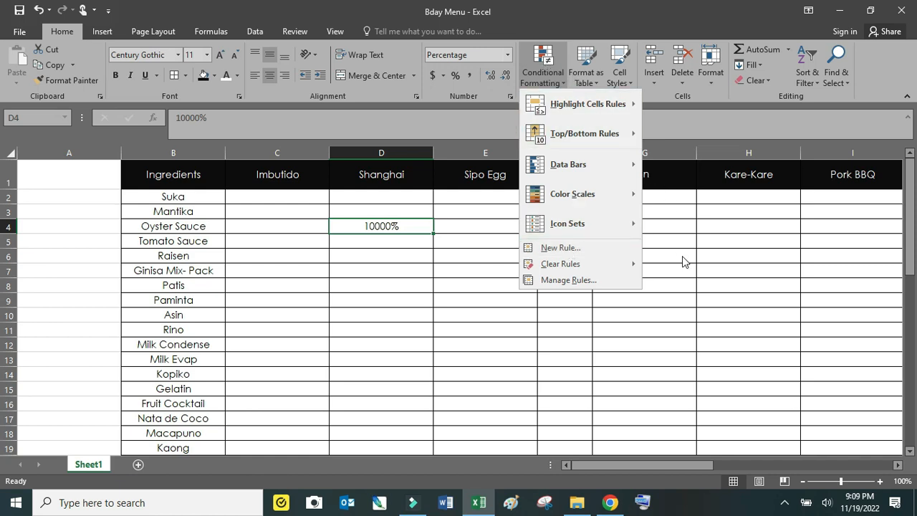
{"action": "key", "text": "Escape"}
{"action": "left_click", "coordinate": [678, 213]}
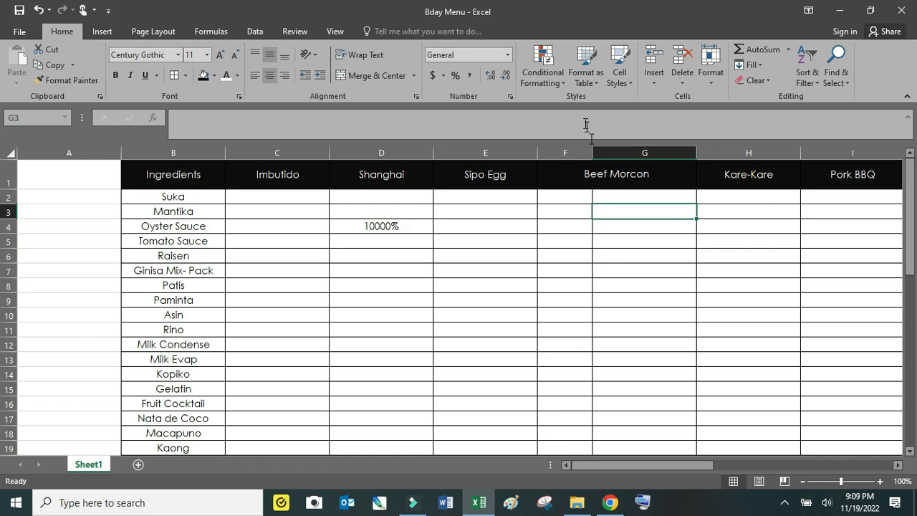
{"action": "left_click", "coordinate": [585, 79]}
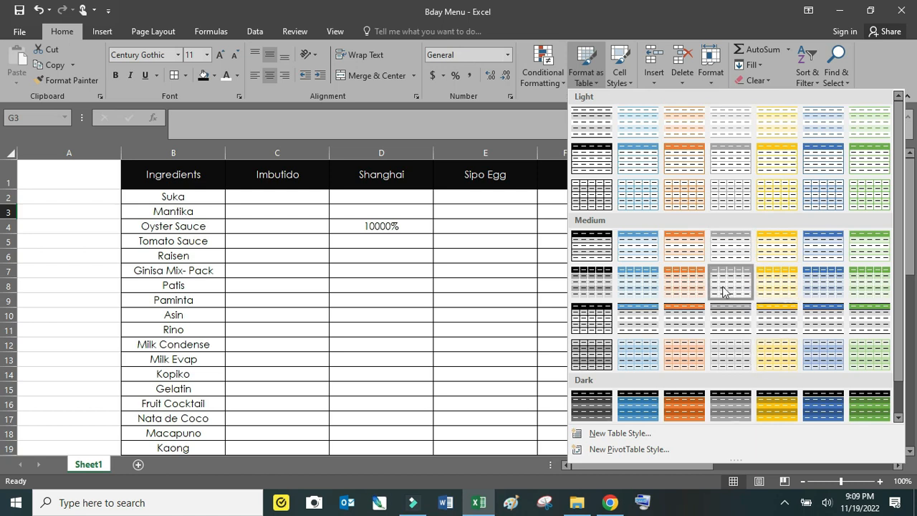
{"action": "left_click", "coordinate": [444, 293]}
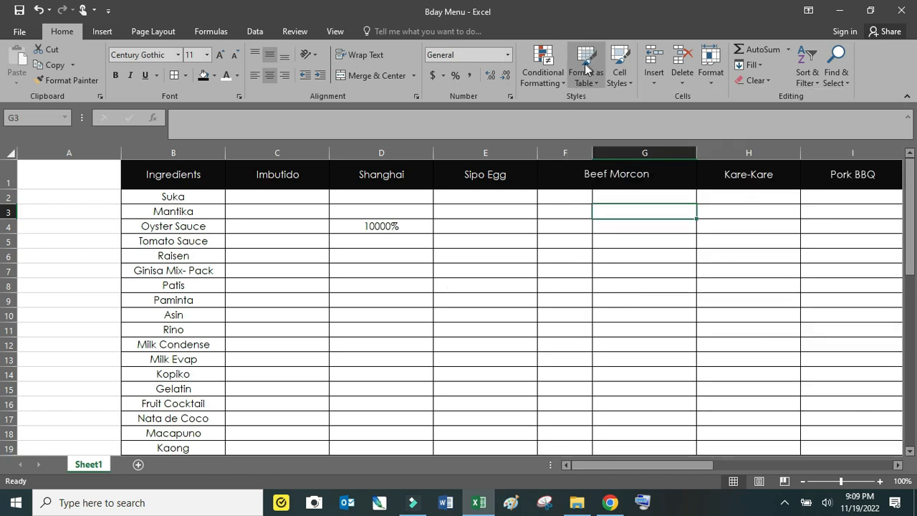
{"action": "left_click", "coordinate": [656, 78]}
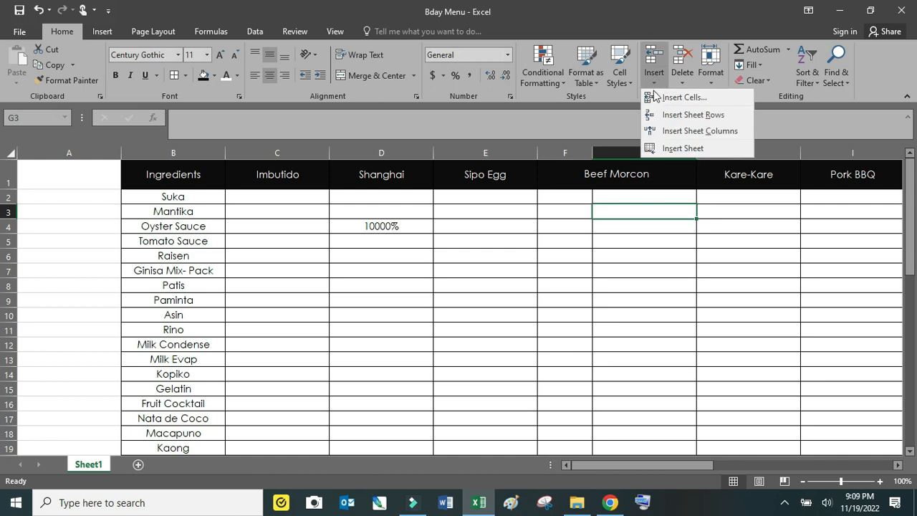
{"action": "left_click", "coordinate": [462, 256]}
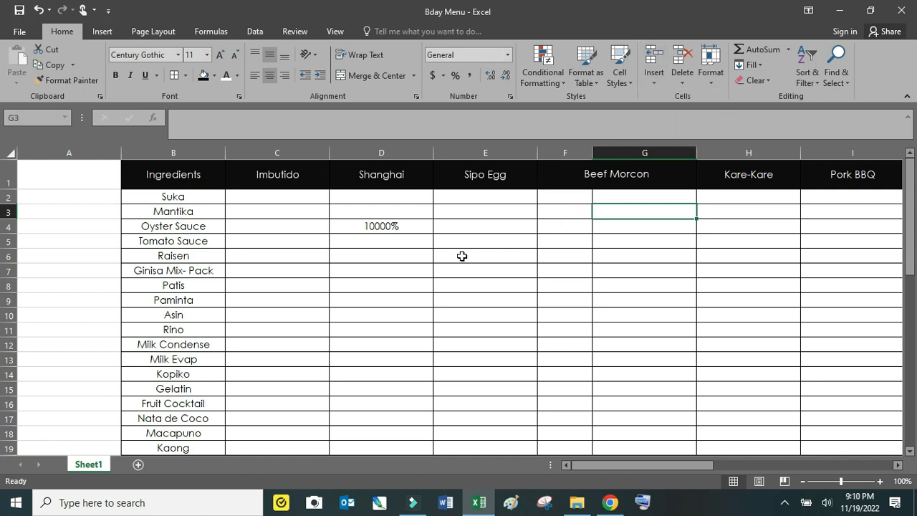
Insert a blank sheet row above the Mantika row
{"action": "left_click", "coordinate": [105, 281]}
{"action": "left_click", "coordinate": [8, 211]}
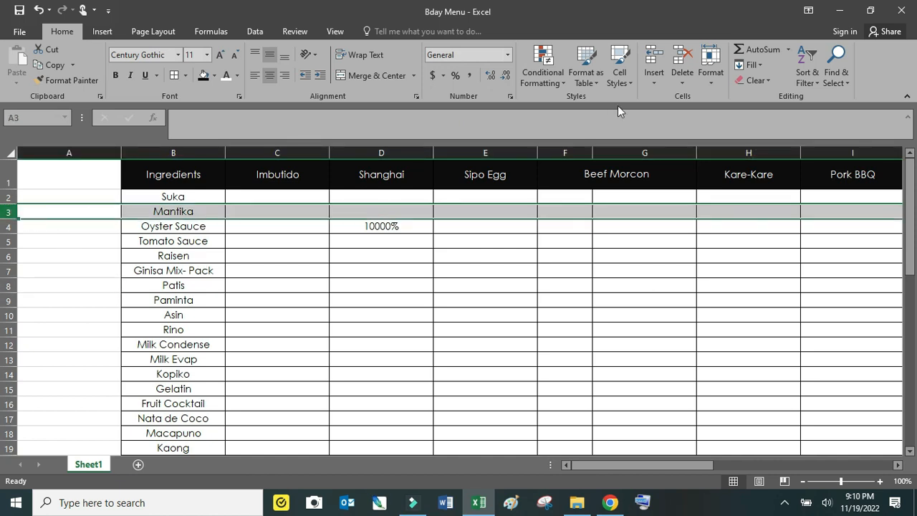
{"action": "left_click", "coordinate": [659, 81]}
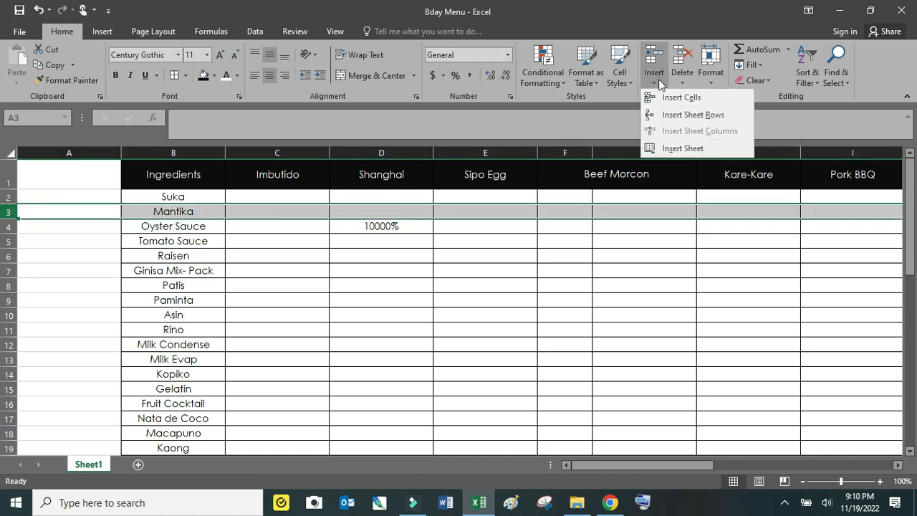
{"action": "left_click", "coordinate": [671, 115]}
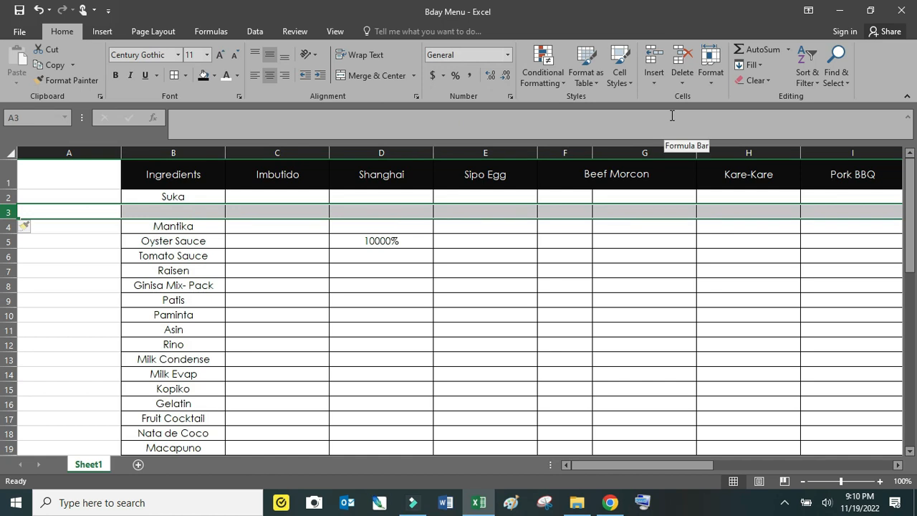
Insert a new worksheet and switch between it and Sheet1 to compare them
{"action": "left_click", "coordinate": [658, 81]}
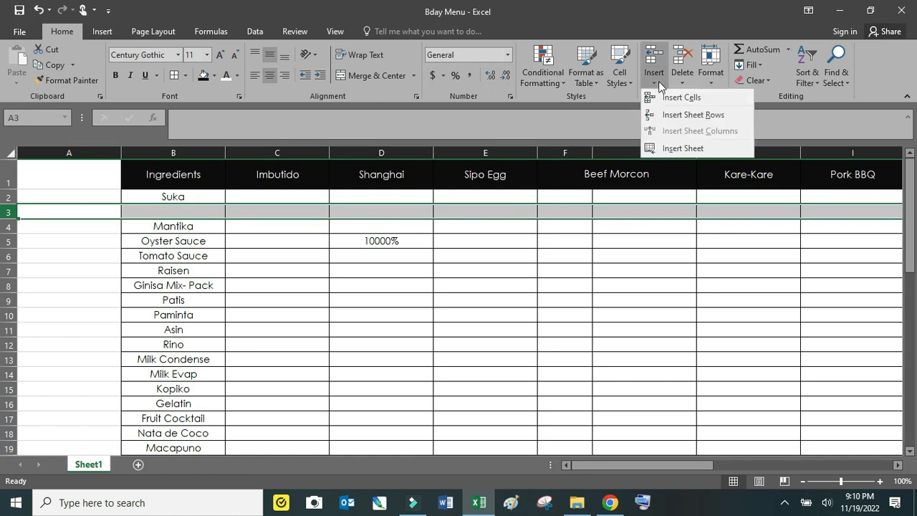
{"action": "left_click", "coordinate": [687, 148]}
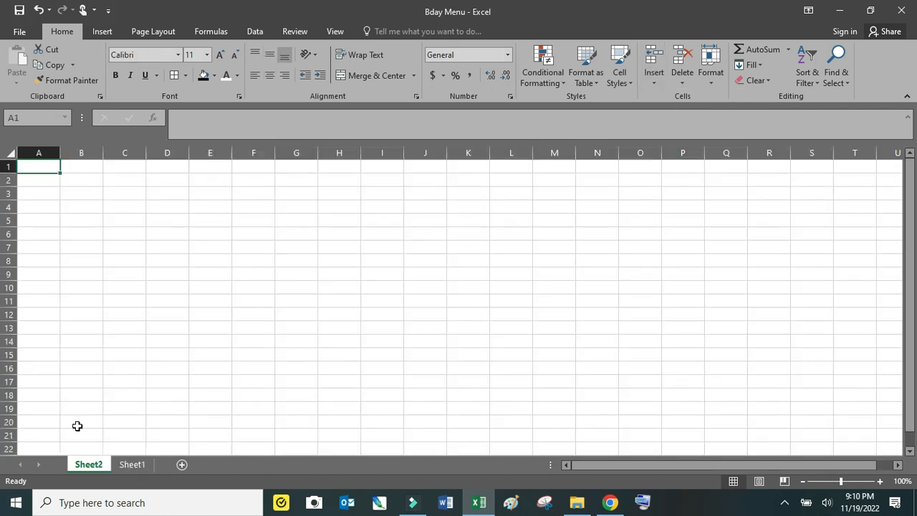
{"action": "left_click", "coordinate": [129, 465]}
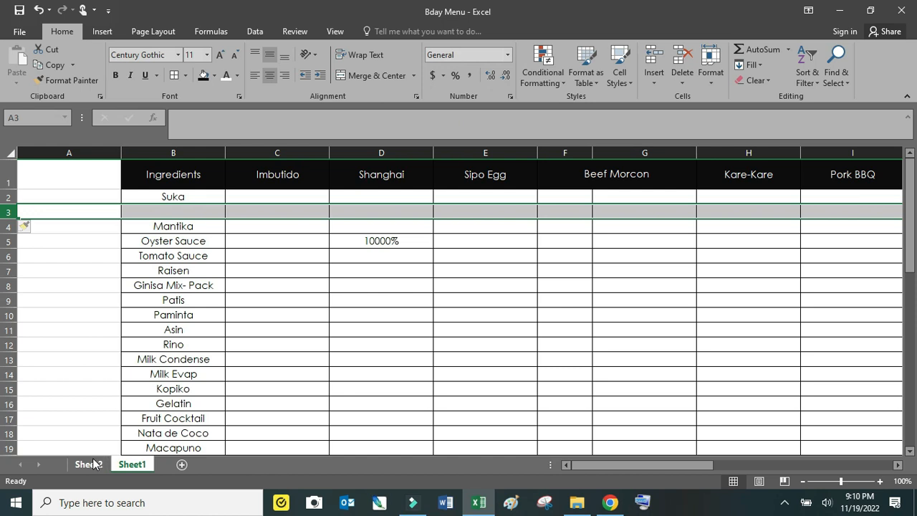
{"action": "left_click", "coordinate": [92, 463]}
Examine the options for inserting, deleting and formatting cells on the blank Sheet2 without applying any
{"action": "left_click", "coordinate": [654, 76]}
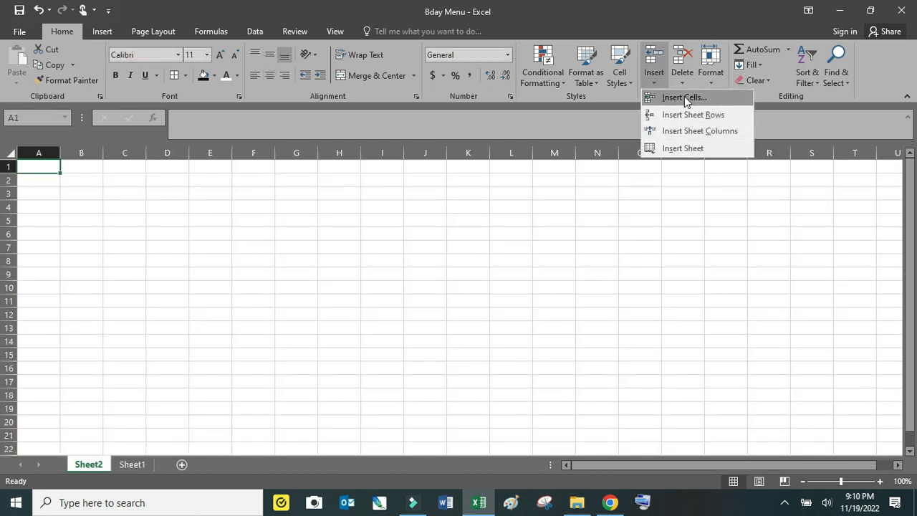
{"action": "left_click", "coordinate": [684, 83]}
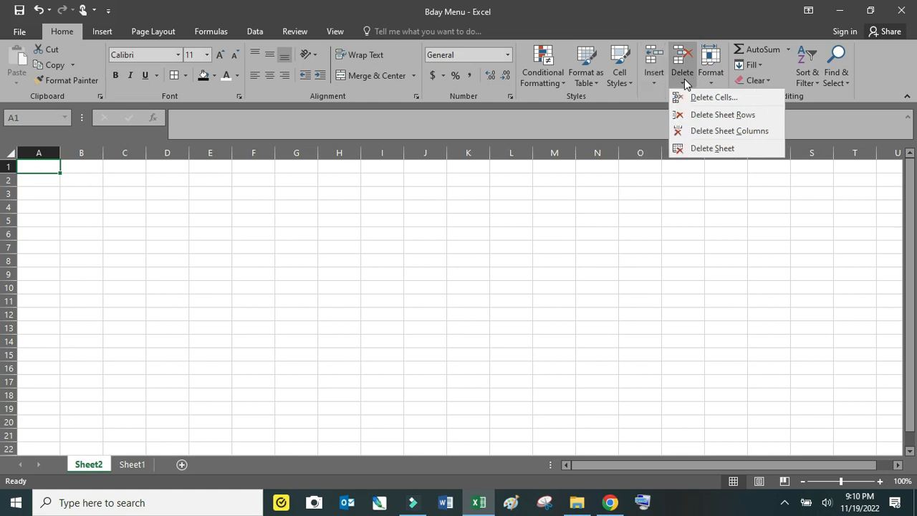
{"action": "left_click", "coordinate": [711, 80]}
{"action": "left_click", "coordinate": [714, 86]}
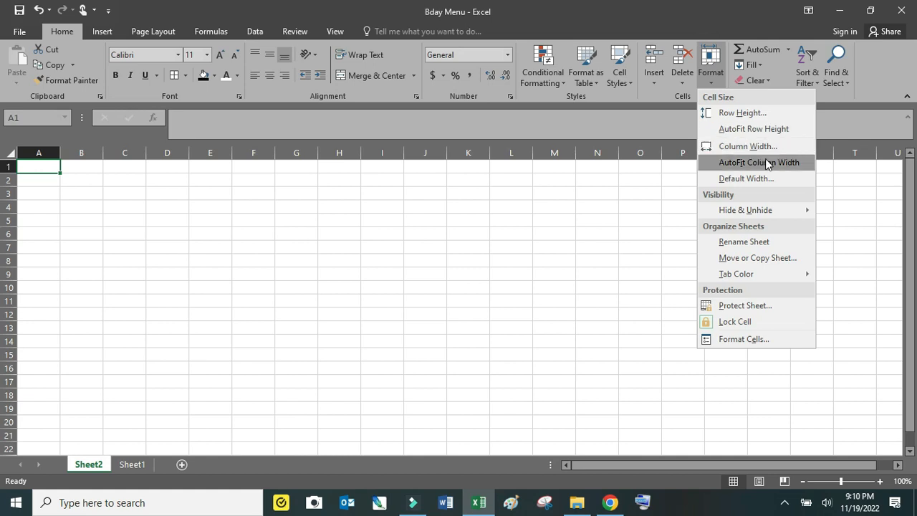
{"action": "left_click", "coordinate": [208, 304]}
Narrow columns B through R on Sheet1 to one equal width, too small for the header texts
{"action": "left_click", "coordinate": [132, 464]}
{"action": "left_click", "coordinate": [296, 222]}
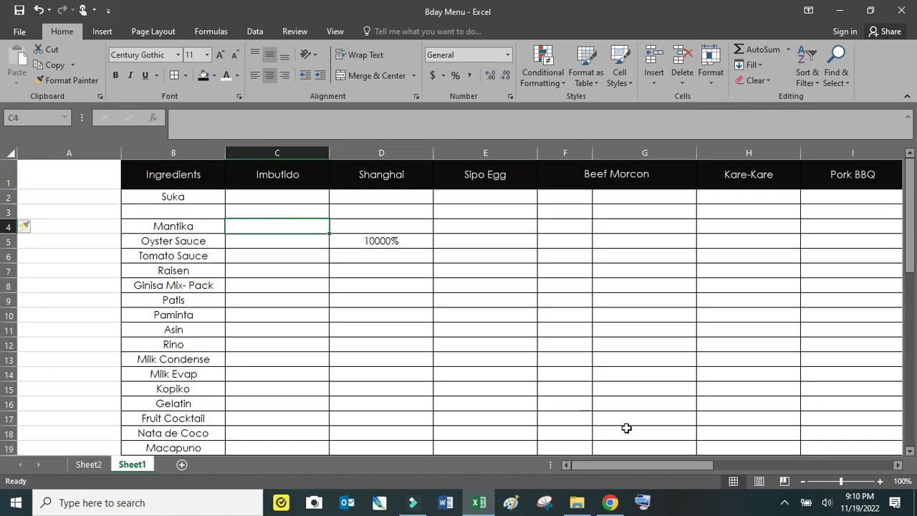
{"action": "left_click_drag", "start_coordinate": [712, 465], "coordinate": [514, 448]}
{"action": "left_click_drag", "start_coordinate": [201, 152], "coordinate": [815, 196]}
{"action": "left_click_drag", "start_coordinate": [850, 152], "coordinate": [742, 193]}
{"action": "left_click_drag", "start_coordinate": [751, 470], "coordinate": [548, 454]}
{"action": "left_click", "coordinate": [439, 178]}
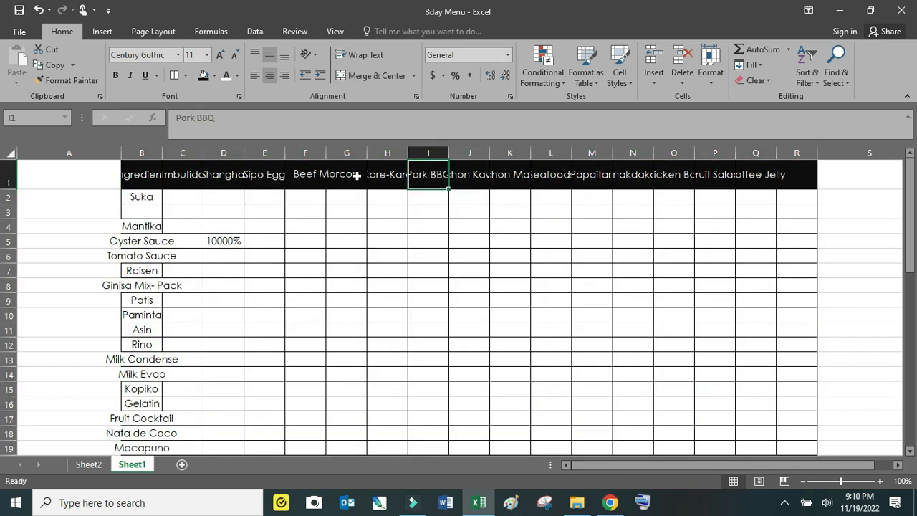
Try AutoFit Column Width on columns B through R and undo it
{"action": "left_click_drag", "start_coordinate": [149, 153], "coordinate": [791, 194]}
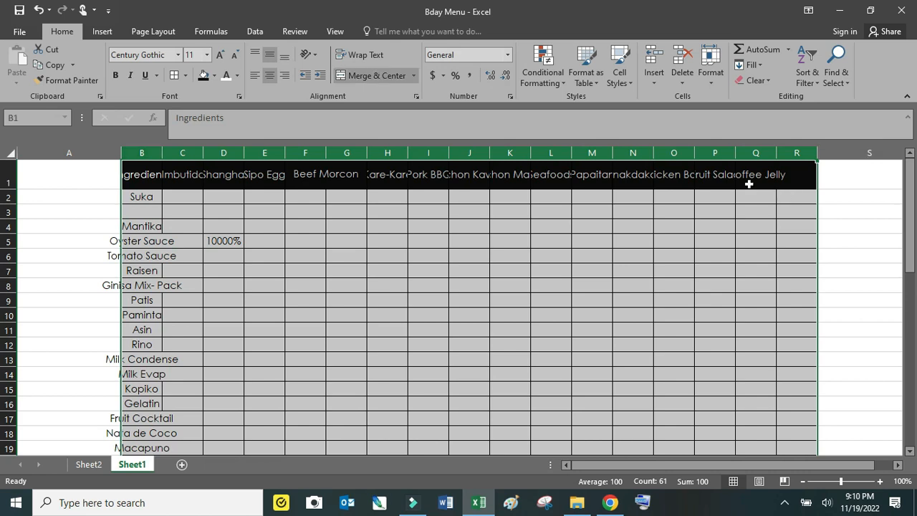
{"action": "left_click", "coordinate": [709, 75]}
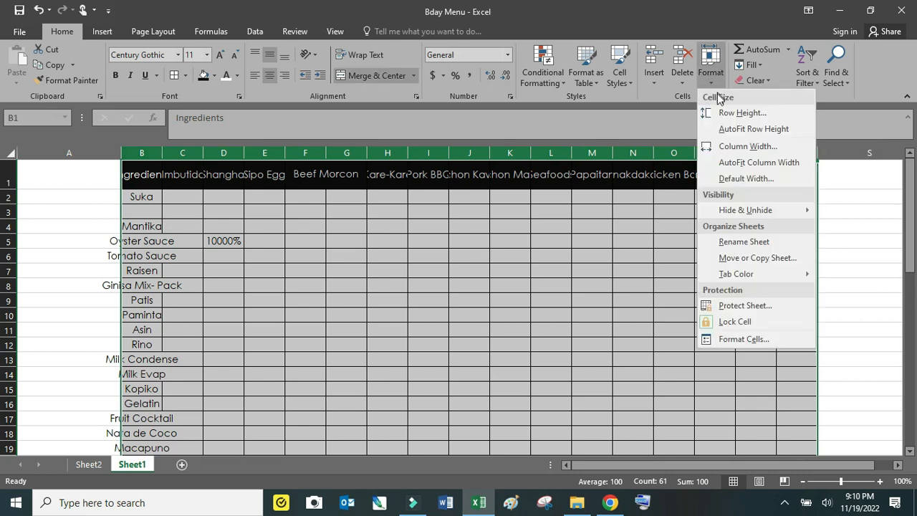
{"action": "left_click", "coordinate": [750, 162]}
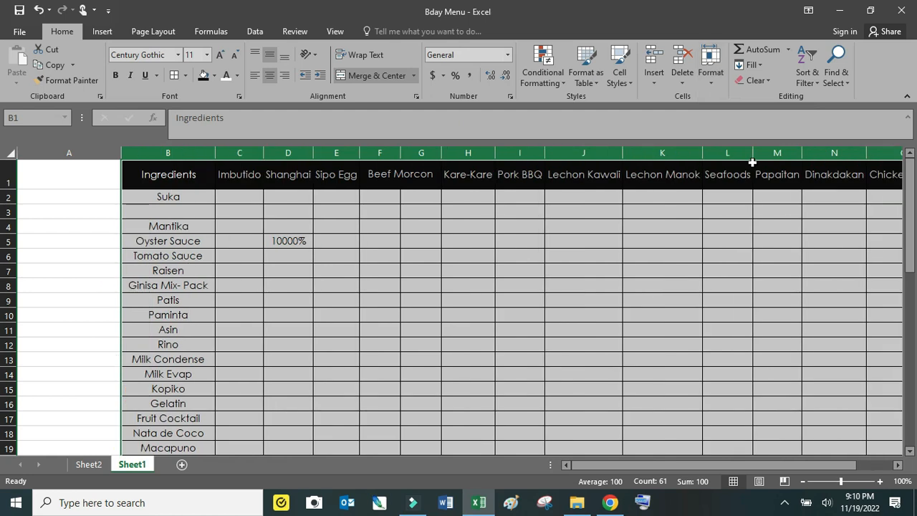
{"action": "left_click", "coordinate": [583, 179]}
{"action": "left_click", "coordinate": [523, 174]}
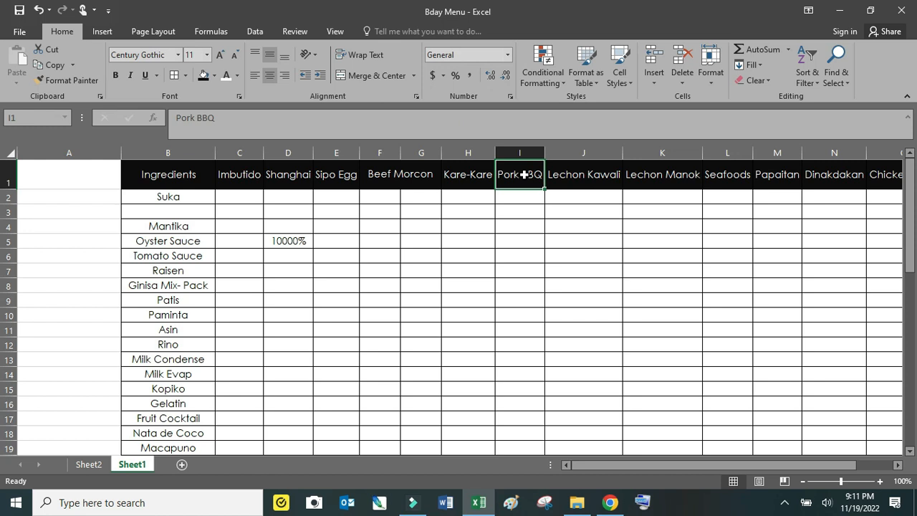
{"action": "left_click", "coordinate": [38, 10]}
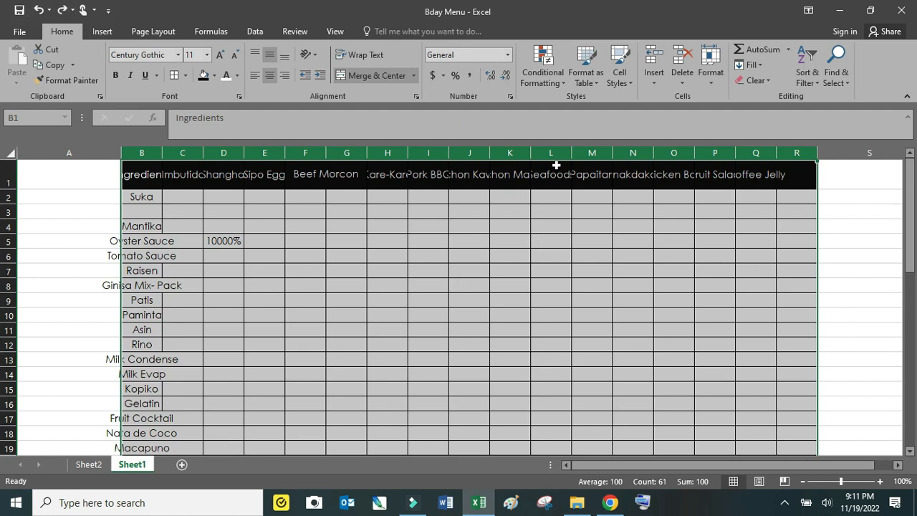
Check the header cells from Seafoods to Coffee Jelly for cut-off text
{"action": "left_click", "coordinate": [556, 166]}
{"action": "left_click", "coordinate": [607, 176]}
{"action": "left_click", "coordinate": [646, 174]}
{"action": "left_click", "coordinate": [685, 177]}
{"action": "left_click", "coordinate": [726, 181]}
{"action": "left_click", "coordinate": [752, 177]}
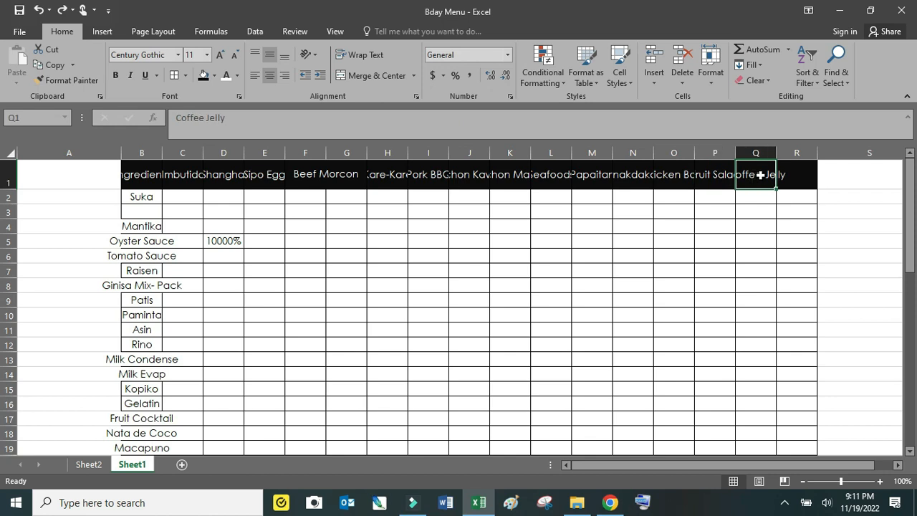
{"action": "left_click", "coordinate": [790, 173]}
AutoFit the width of columns B through R to their contents and check the whole header row
{"action": "left_click_drag", "start_coordinate": [150, 152], "coordinate": [780, 200]}
{"action": "left_click", "coordinate": [710, 68]}
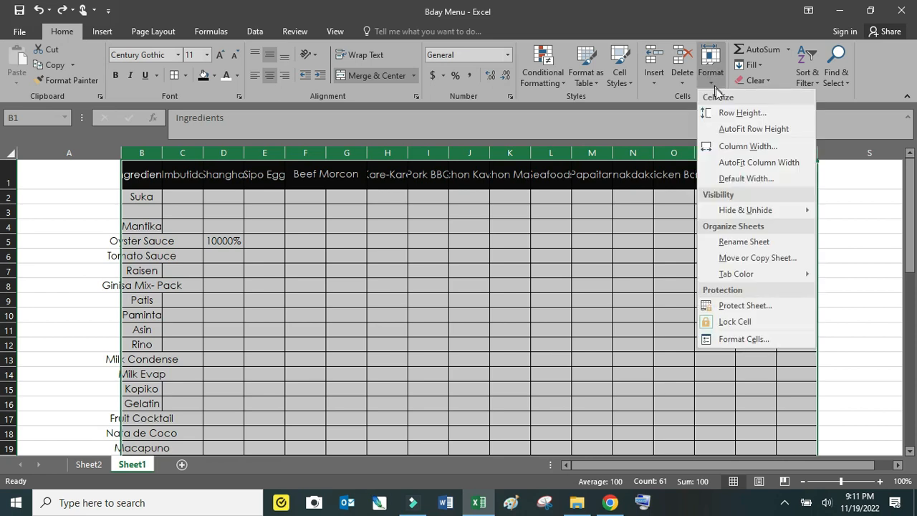
{"action": "left_click", "coordinate": [751, 163]}
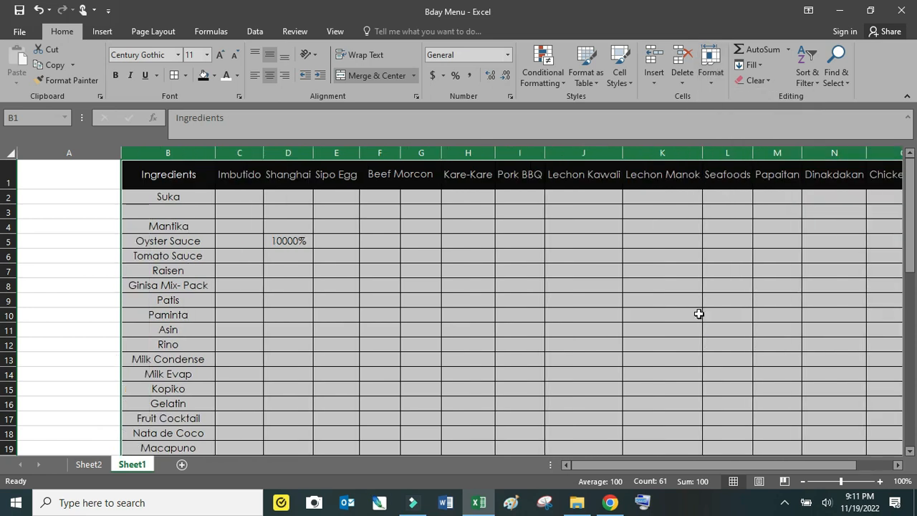
{"action": "left_click_drag", "start_coordinate": [699, 466], "coordinate": [810, 465]}
{"action": "left_click_drag", "start_coordinate": [682, 466], "coordinate": [607, 464]}
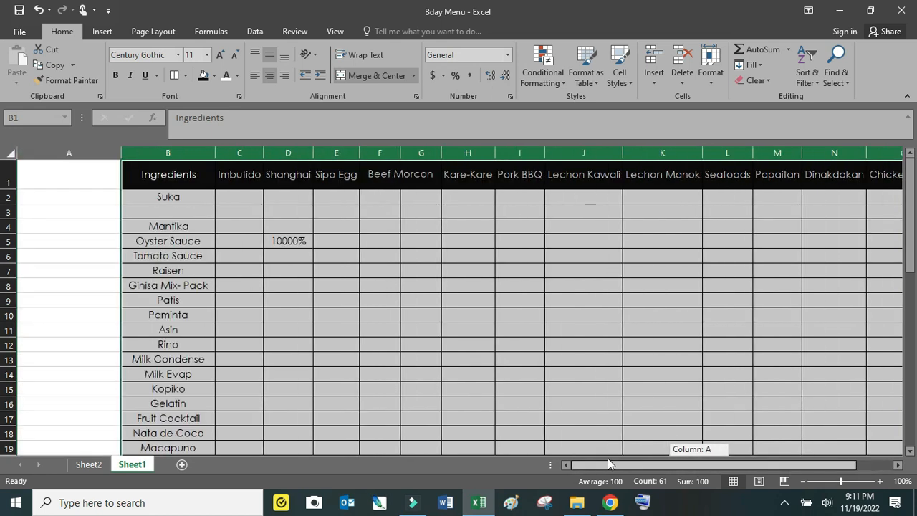
{"action": "left_click", "coordinate": [388, 278]}
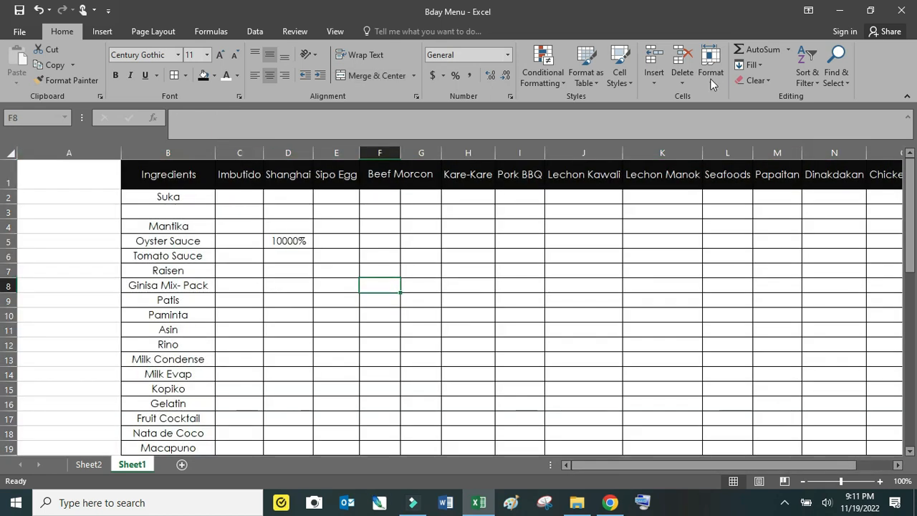
{"action": "left_click", "coordinate": [777, 48]}
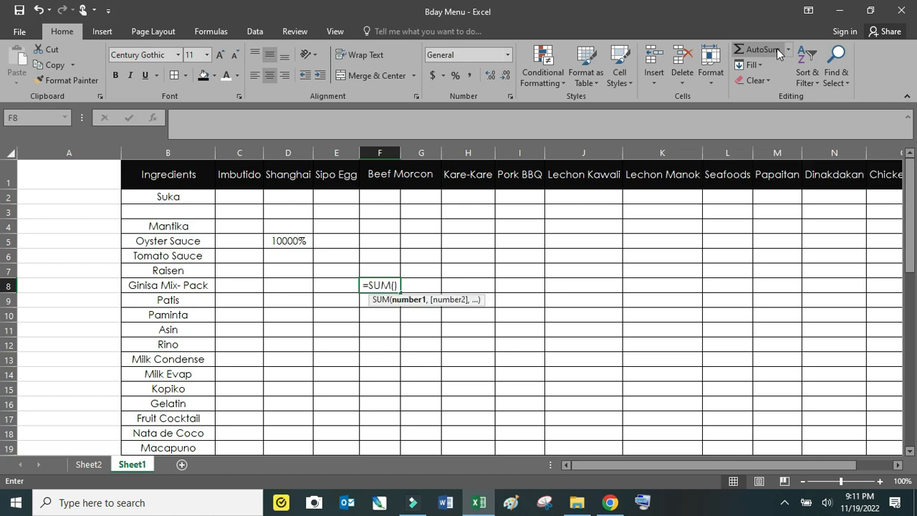
{"action": "left_click", "coordinate": [537, 239]}
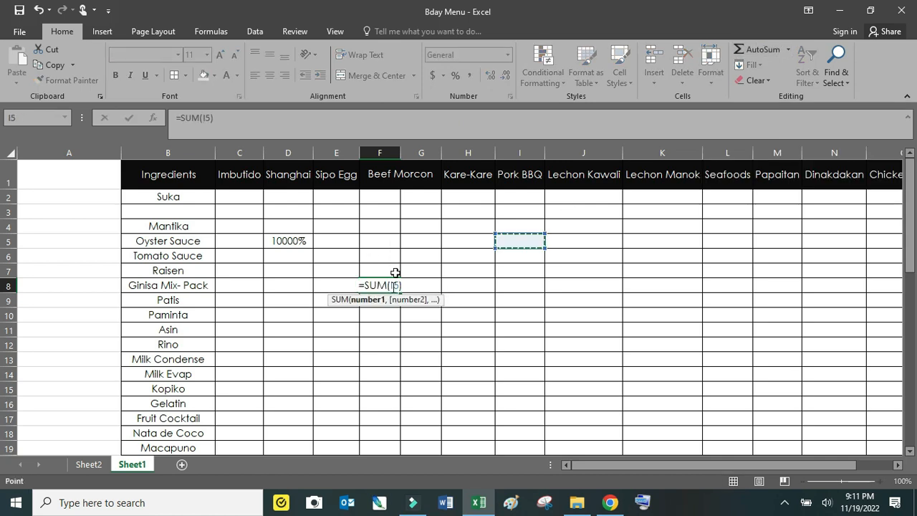
{"action": "left_click_drag", "start_coordinate": [407, 286], "coordinate": [318, 273]}
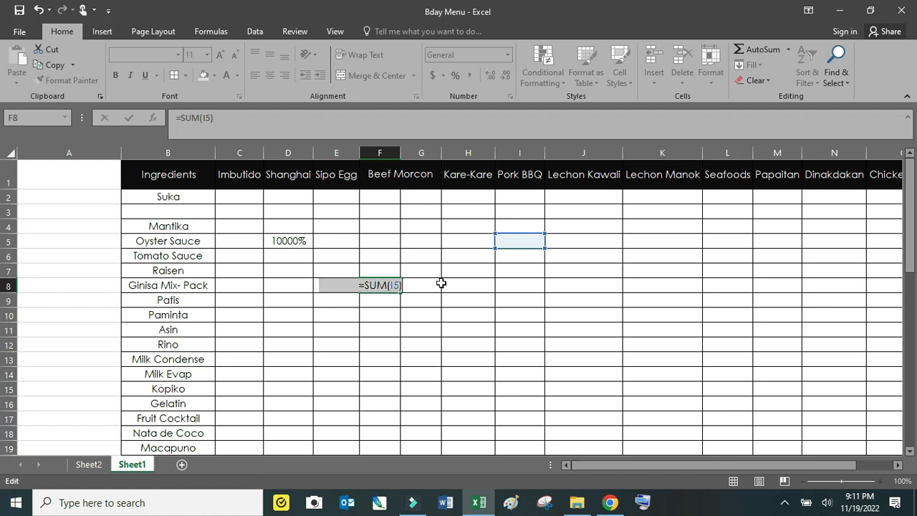
{"action": "key", "text": "BackSpace"}
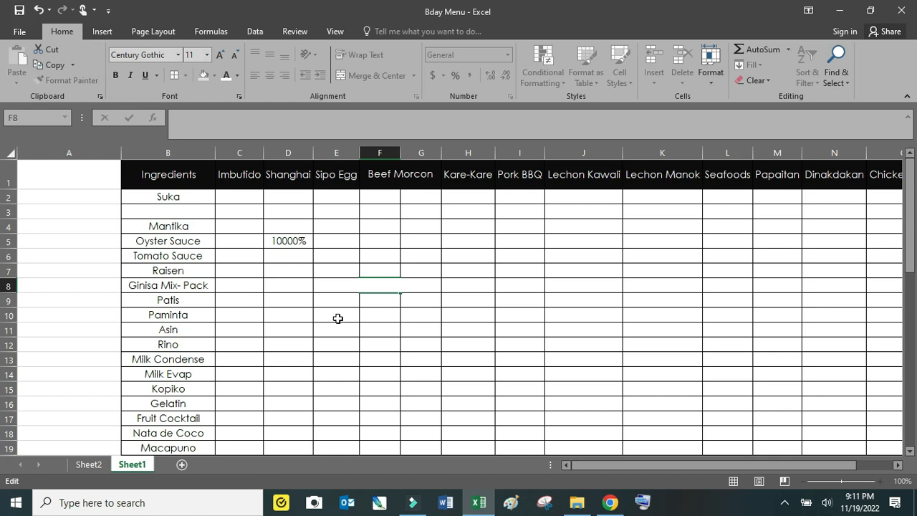
{"action": "left_click", "coordinate": [337, 316]}
Enter 100 for Rice in the Shanghai column, cell D44
{"action": "scroll", "coordinate": [299, 319], "scroll_direction": "down", "scroll_amount": 4}
{"action": "scroll", "coordinate": [300, 337], "scroll_direction": "down", "scroll_amount": 3}
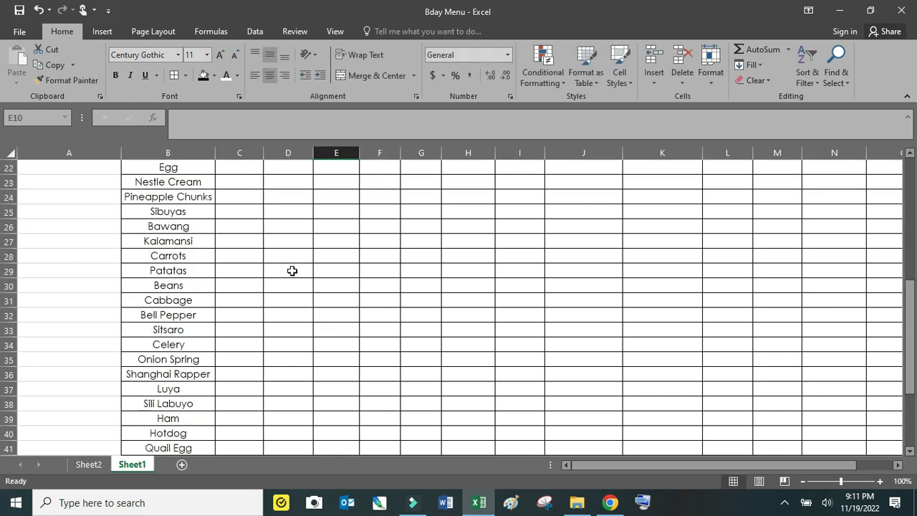
{"action": "scroll", "coordinate": [292, 270], "scroll_direction": "up", "scroll_amount": 7}
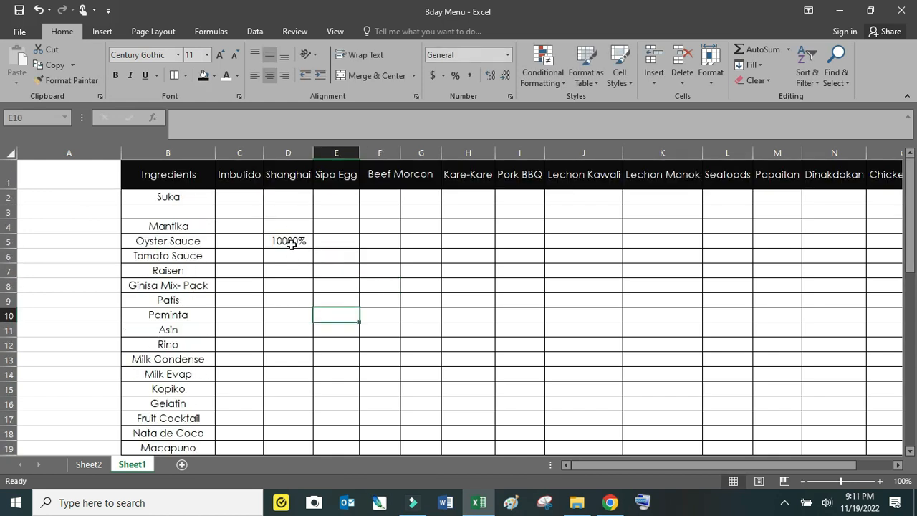
{"action": "scroll", "coordinate": [293, 301], "scroll_direction": "down", "scroll_amount": 14}
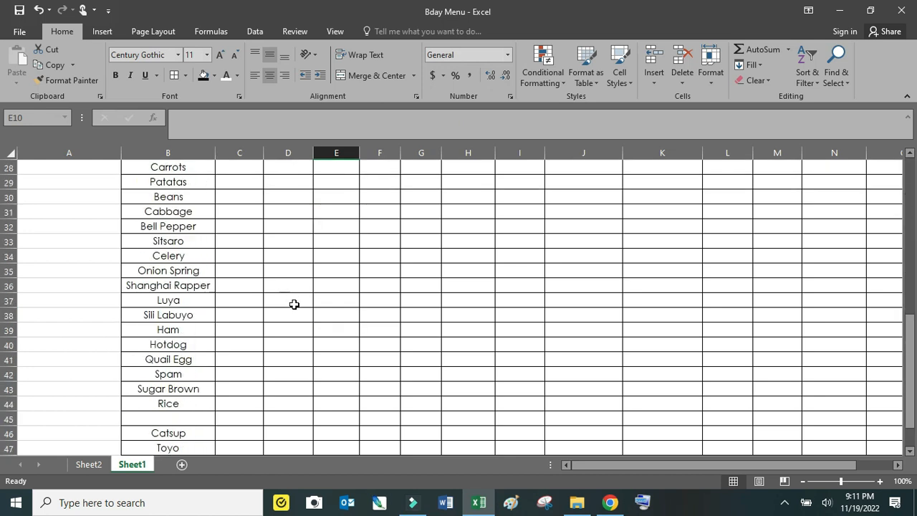
{"action": "left_click", "coordinate": [289, 184]}
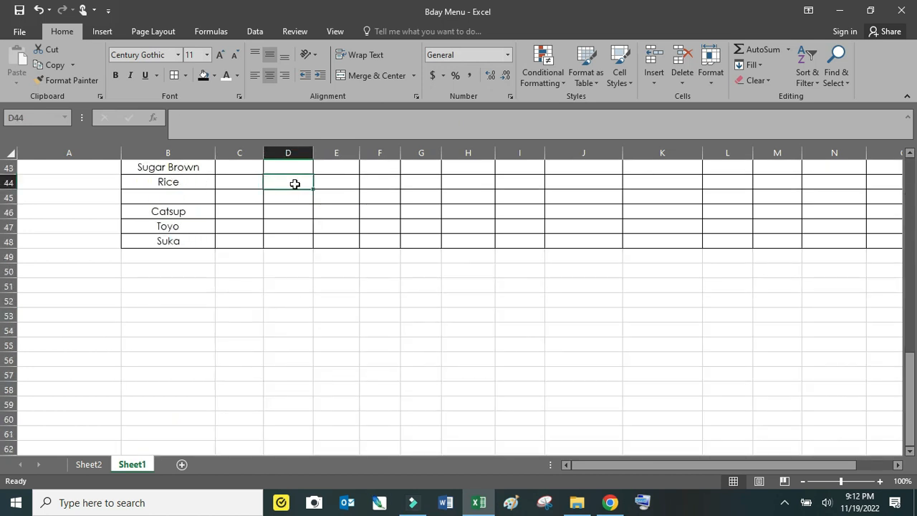
{"action": "type", "text": "100"}
{"action": "left_click", "coordinate": [383, 203]}
Apply the comma style to the Oyster Sauce amount in D5
{"action": "scroll", "coordinate": [359, 224], "scroll_direction": "up", "scroll_amount": 6}
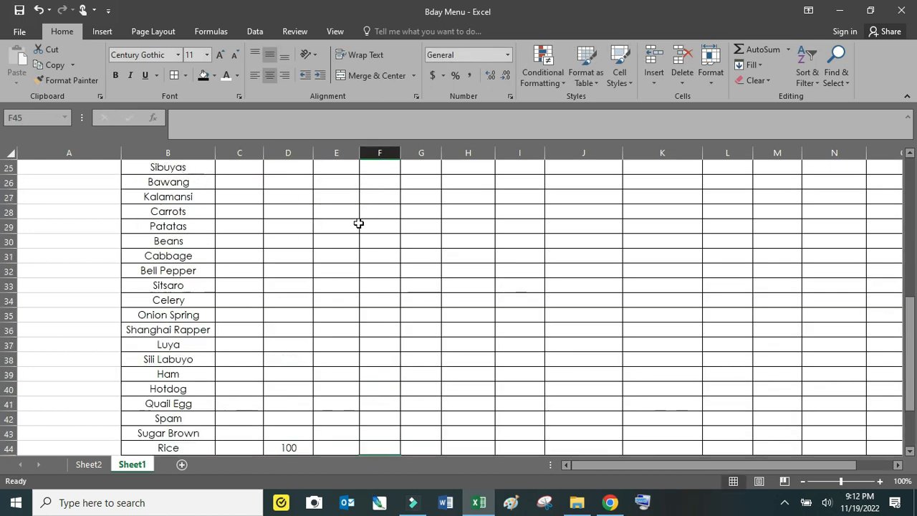
{"action": "scroll", "coordinate": [358, 223], "scroll_direction": "up", "scroll_amount": 8}
{"action": "left_click", "coordinate": [308, 242]}
{"action": "left_click", "coordinate": [470, 78]}
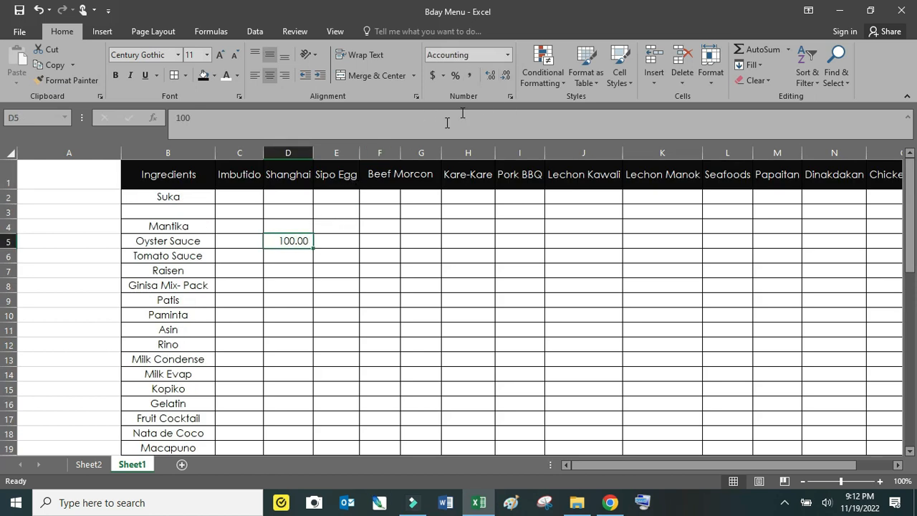
Total the Shanghai column in D49 with AutoSum, using the range D2:D48
{"action": "scroll", "coordinate": [299, 314], "scroll_direction": "down", "scroll_amount": 8}
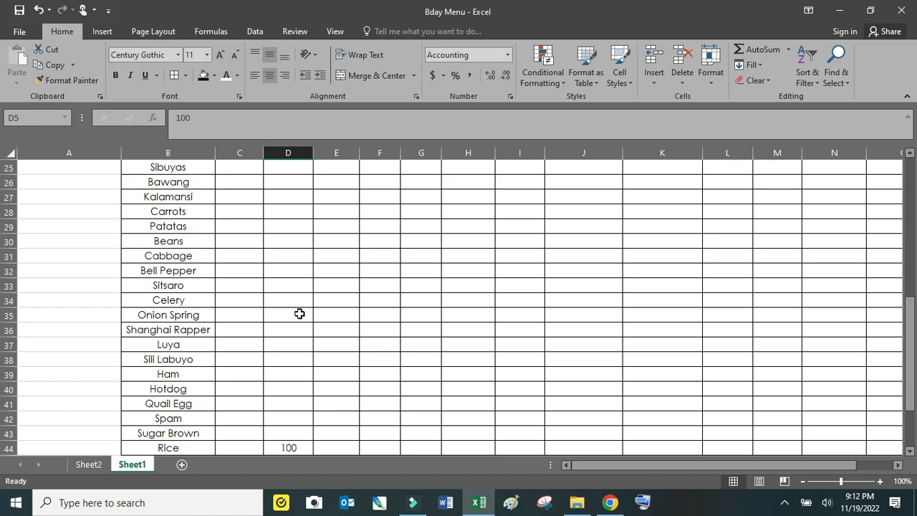
{"action": "scroll", "coordinate": [299, 314], "scroll_direction": "down", "scroll_amount": 4}
{"action": "left_click", "coordinate": [299, 344]}
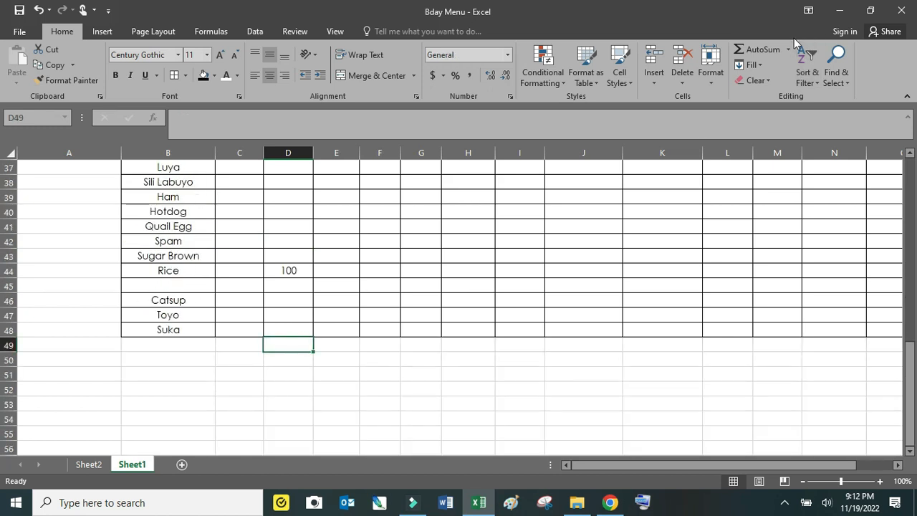
{"action": "left_click", "coordinate": [759, 48]}
{"action": "scroll", "coordinate": [386, 256], "scroll_direction": "up", "scroll_amount": 7}
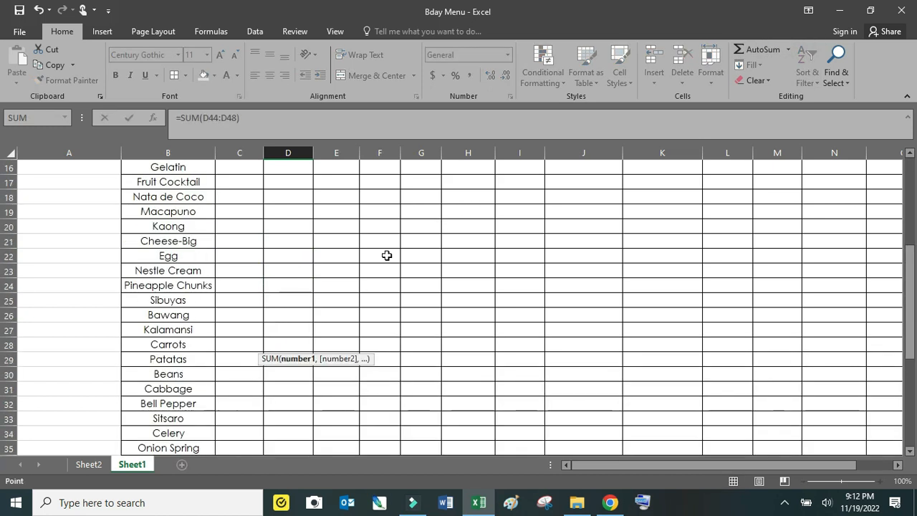
{"action": "scroll", "coordinate": [372, 248], "scroll_direction": "up", "scroll_amount": 5}
{"action": "left_click_drag", "start_coordinate": [288, 196], "coordinate": [297, 398]}
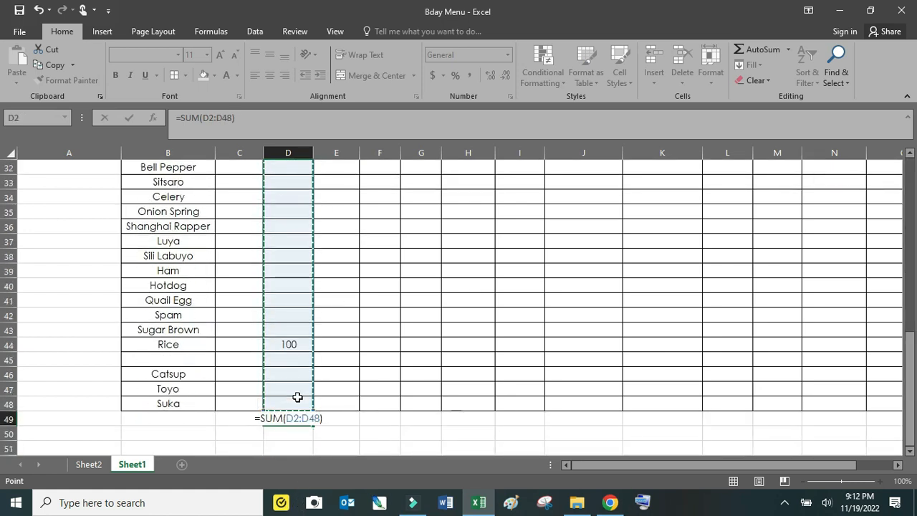
{"action": "key", "text": "Return"}
Check the D49 total against the Shanghai amounts it adds, and look over the Clear options
{"action": "scroll", "coordinate": [296, 231], "scroll_direction": "up", "scroll_amount": 10}
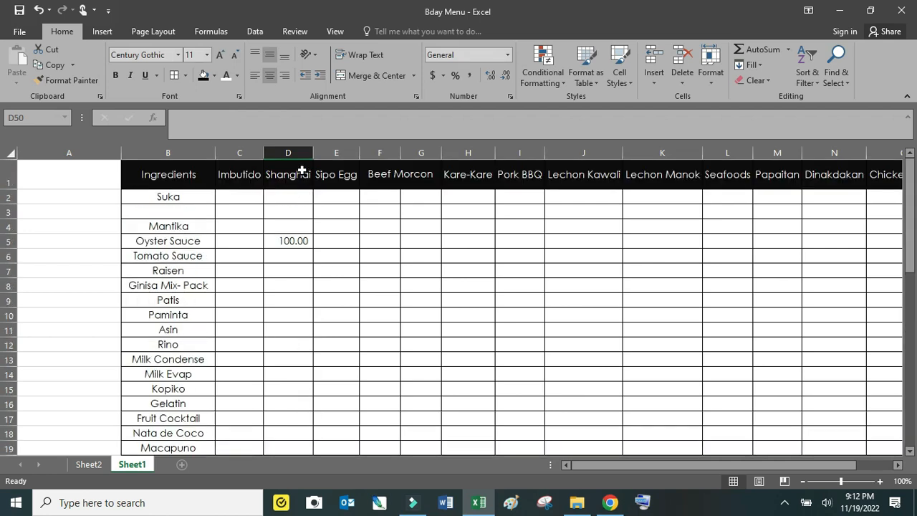
{"action": "scroll", "coordinate": [289, 326], "scroll_direction": "down", "scroll_amount": 15}
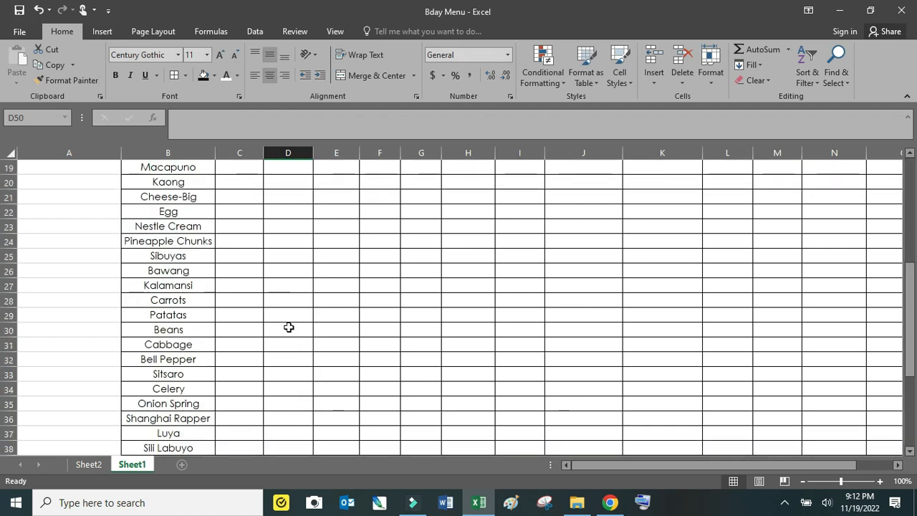
{"action": "left_click", "coordinate": [288, 213]}
{"action": "scroll", "coordinate": [315, 233], "scroll_direction": "up", "scroll_amount": 5}
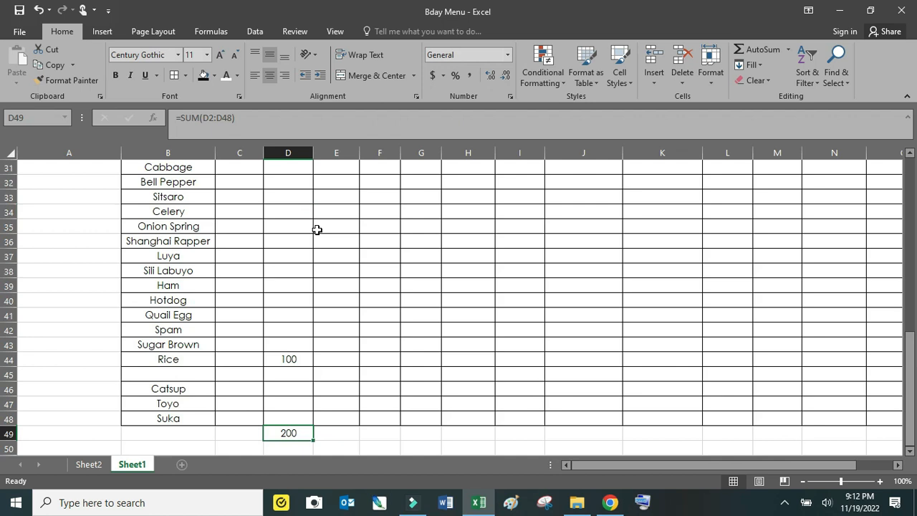
{"action": "scroll", "coordinate": [316, 228], "scroll_direction": "up", "scroll_amount": 10}
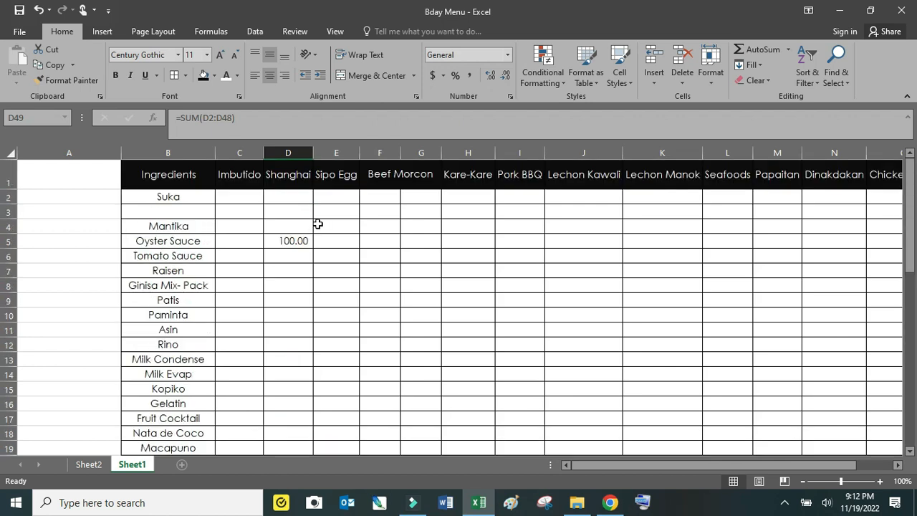
{"action": "left_click", "coordinate": [771, 81]}
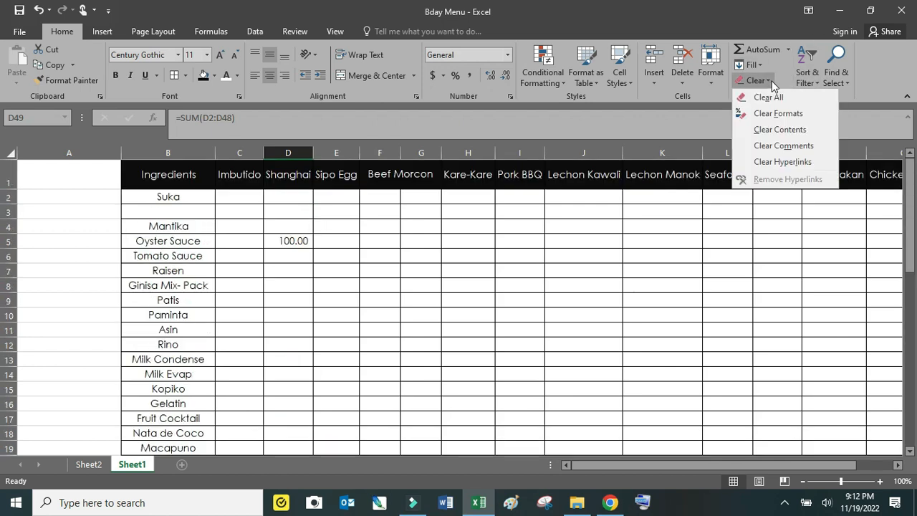
{"action": "left_click", "coordinate": [530, 323]}
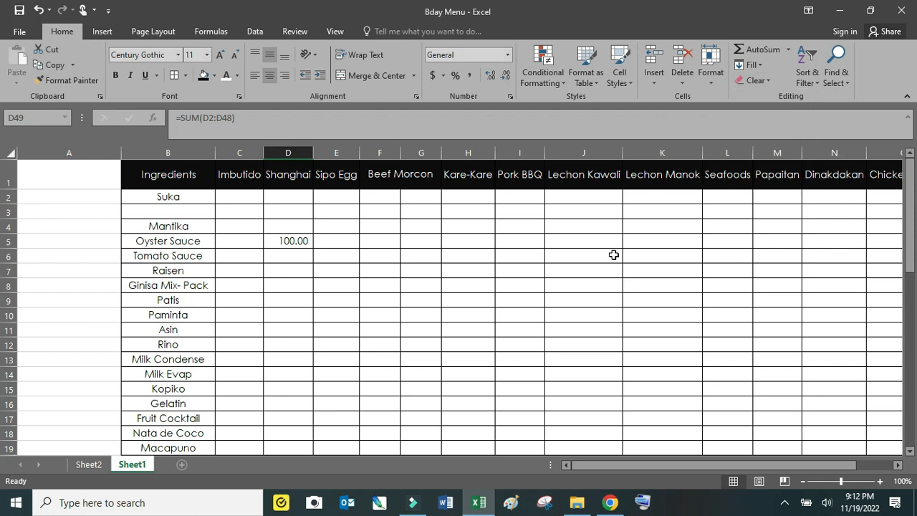
Try to sort columns B through R from A to Z with the merged header cells in place
{"action": "left_click", "coordinate": [809, 57]}
{"action": "left_click", "coordinate": [585, 311]}
{"action": "left_click_drag", "start_coordinate": [188, 151], "coordinate": [883, 217]}
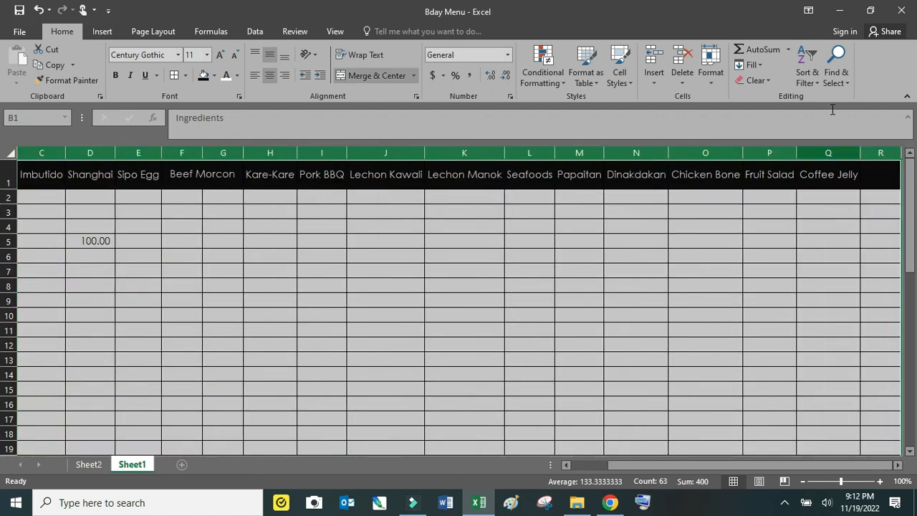
{"action": "left_click", "coordinate": [814, 73]}
{"action": "left_click", "coordinate": [828, 94]}
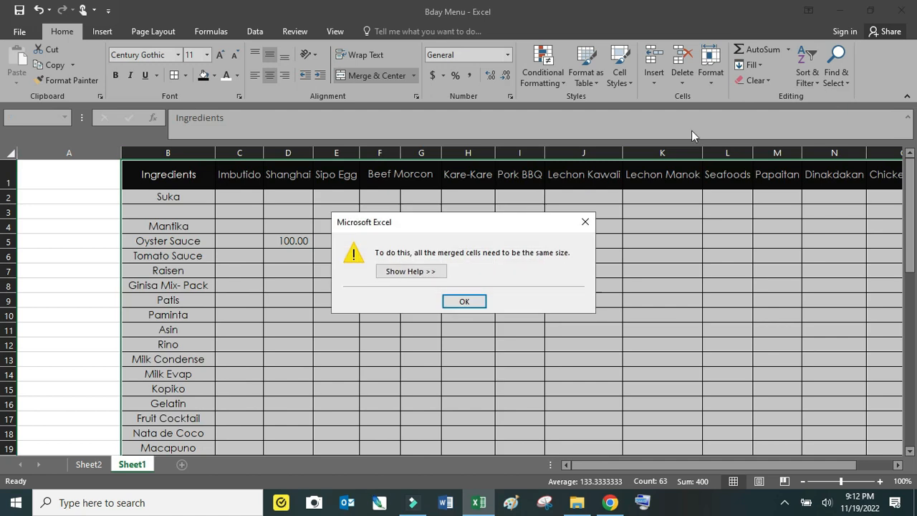
{"action": "left_click", "coordinate": [463, 304]}
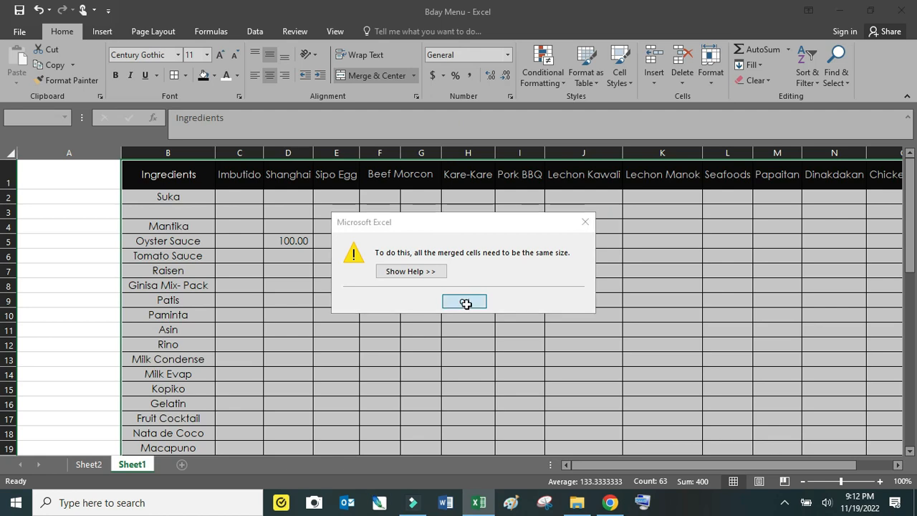
Unmerge the cells in columns B through R and sort the columns from A to Z
{"action": "left_click", "coordinate": [381, 82]}
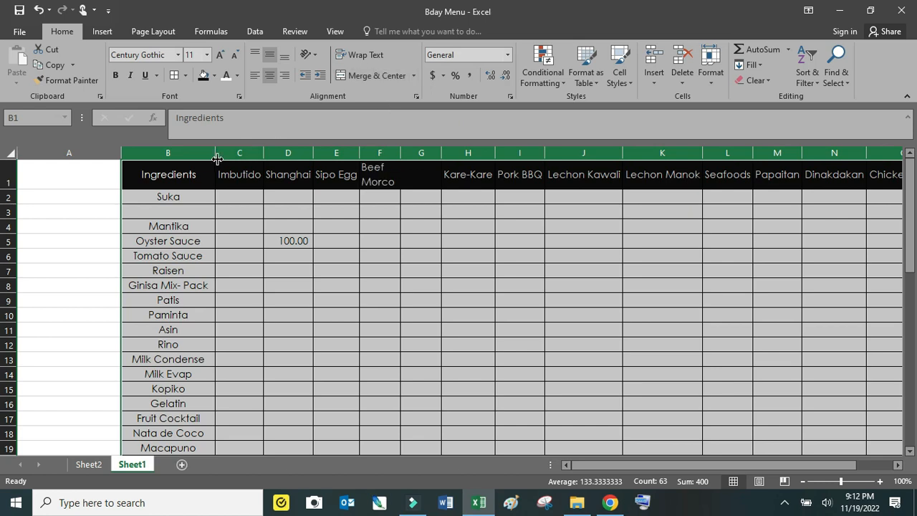
{"action": "left_click", "coordinate": [804, 83]}
{"action": "left_click", "coordinate": [813, 96]}
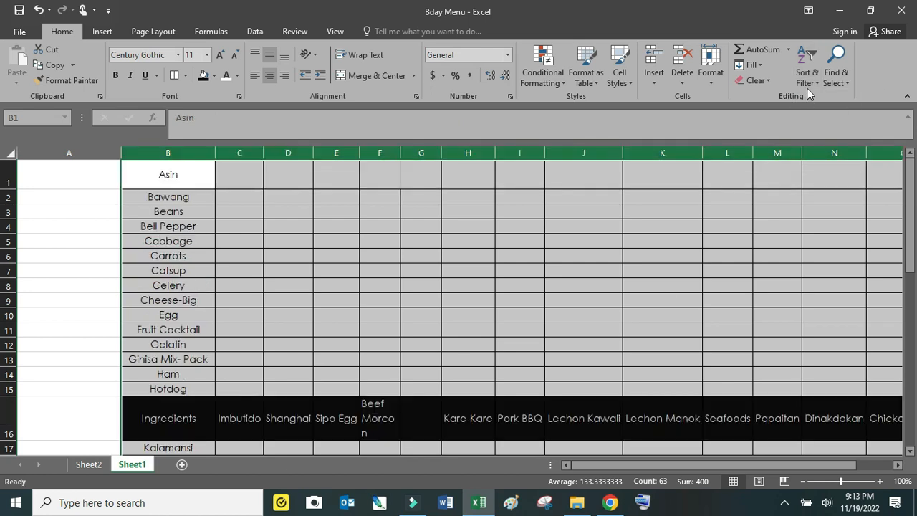
Review the alphabetical order of the ingredients in column B and undo the A to Z sort
{"action": "scroll", "coordinate": [501, 290], "scroll_direction": "down", "scroll_amount": 6}
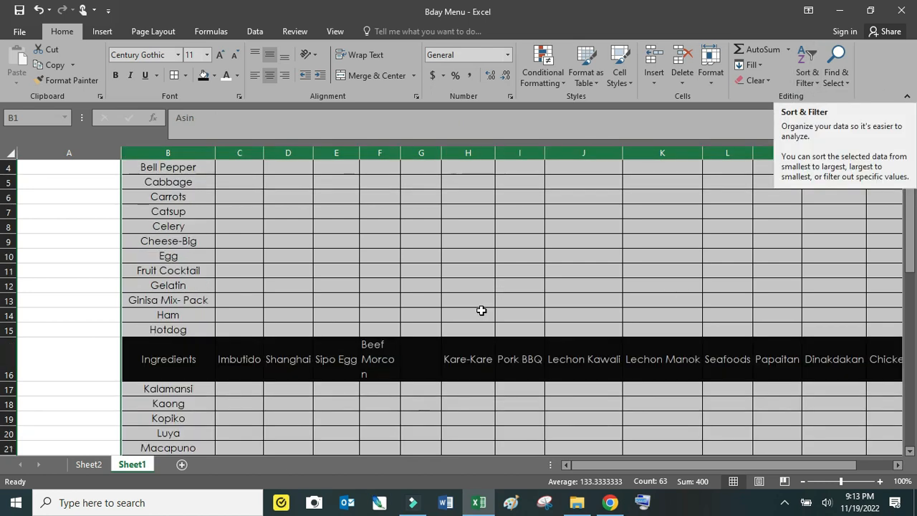
{"action": "scroll", "coordinate": [496, 296], "scroll_direction": "up", "scroll_amount": 5}
{"action": "scroll", "coordinate": [498, 292], "scroll_direction": "up", "scroll_amount": 1}
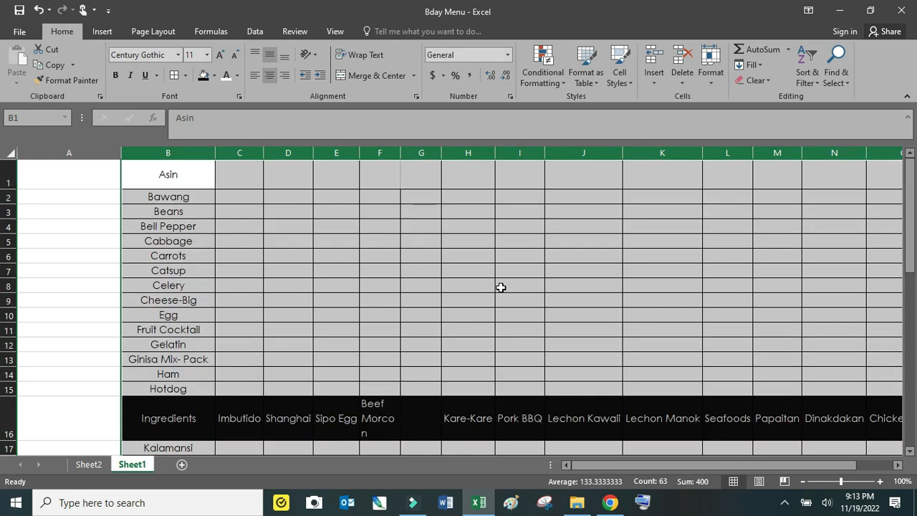
{"action": "left_click_drag", "start_coordinate": [162, 179], "coordinate": [184, 418]}
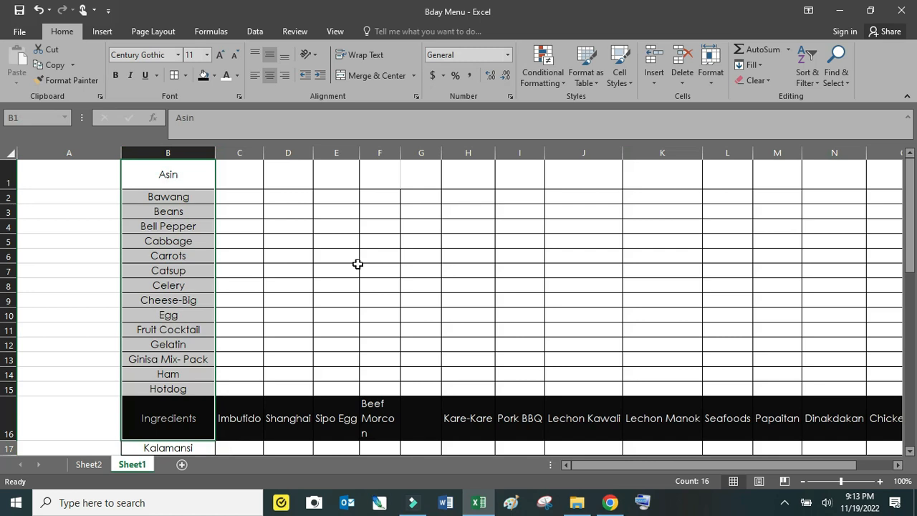
{"action": "left_click", "coordinate": [39, 10]}
{"action": "left_click", "coordinate": [429, 241]}
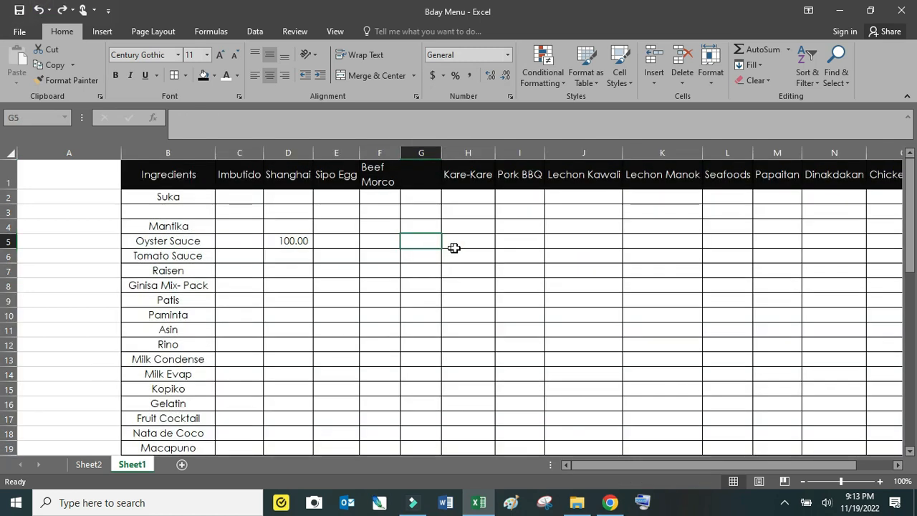
Apply a custom sort to columns B through R by Column F, on values, in A to Z order
{"action": "left_click", "coordinate": [801, 76]}
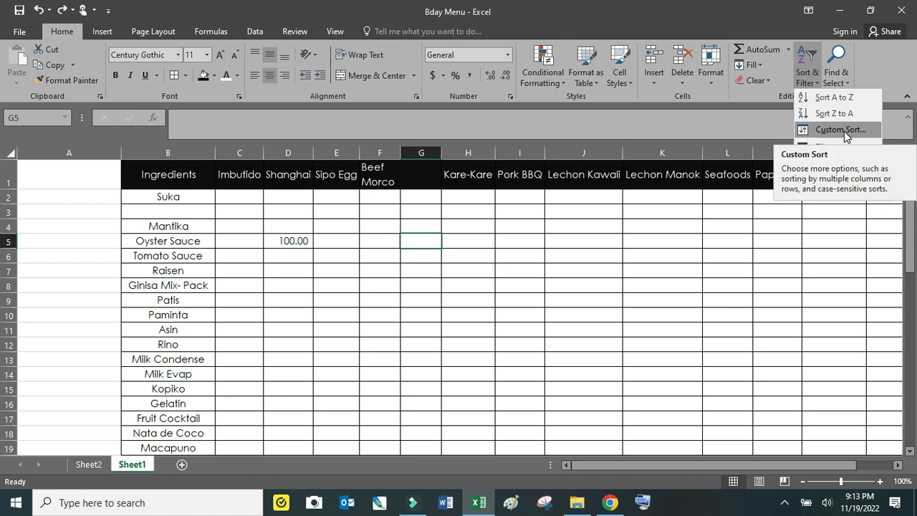
{"action": "left_click", "coordinate": [283, 330]}
{"action": "left_click_drag", "start_coordinate": [197, 155], "coordinate": [747, 139]}
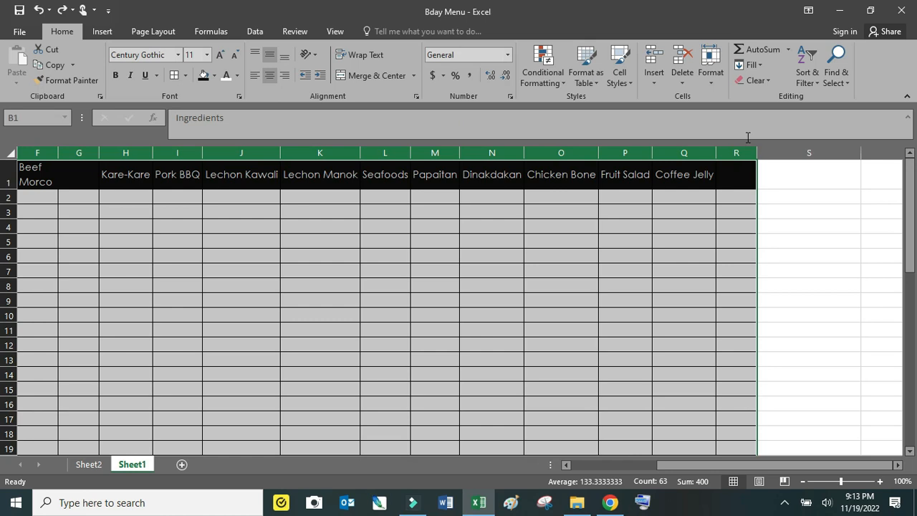
{"action": "left_click_drag", "start_coordinate": [723, 469], "coordinate": [566, 467]}
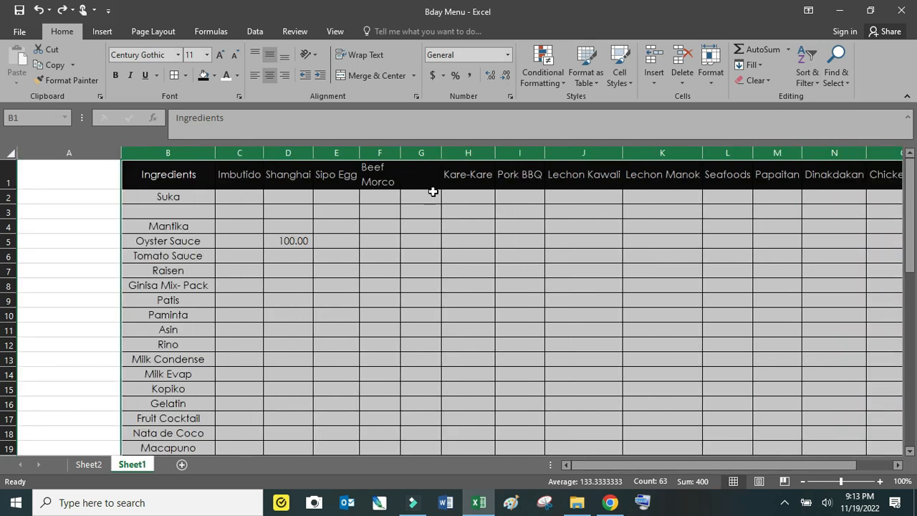
{"action": "left_click", "coordinate": [807, 76]}
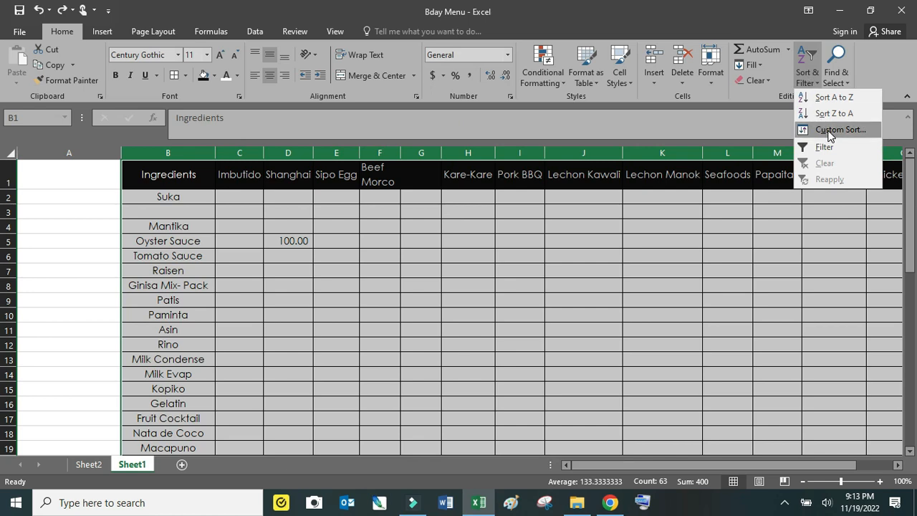
{"action": "left_click", "coordinate": [823, 127]}
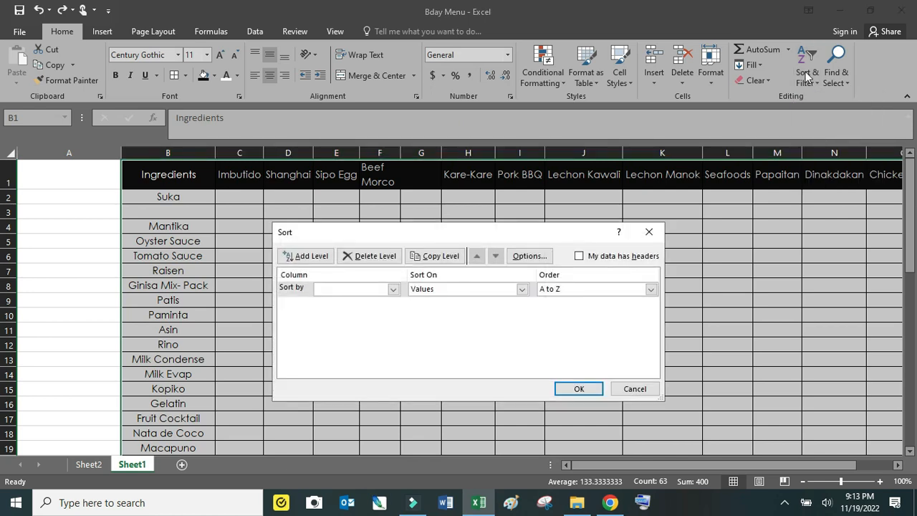
{"action": "left_click", "coordinate": [392, 290]}
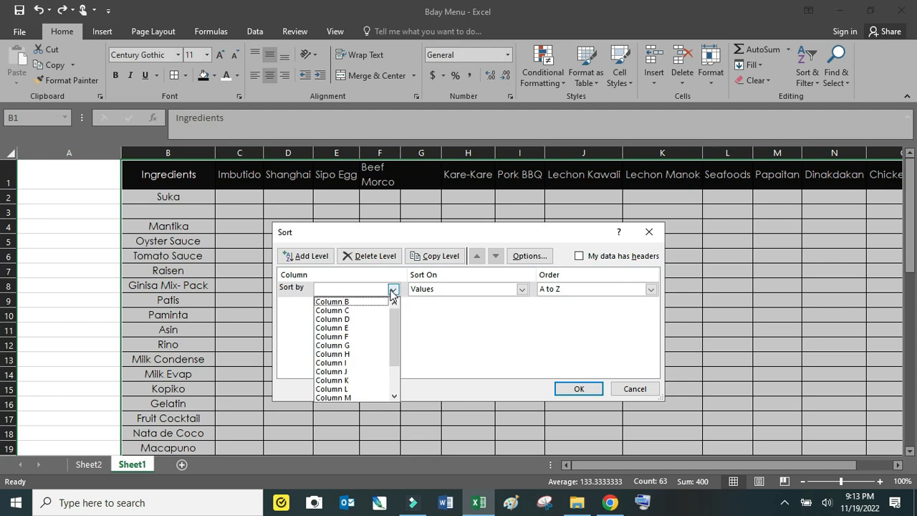
{"action": "left_click", "coordinate": [362, 336]}
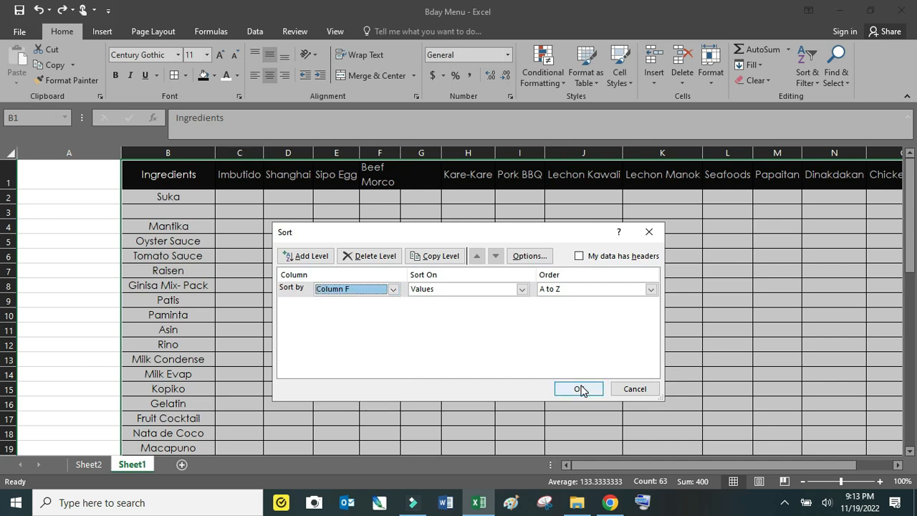
{"action": "left_click", "coordinate": [582, 290]}
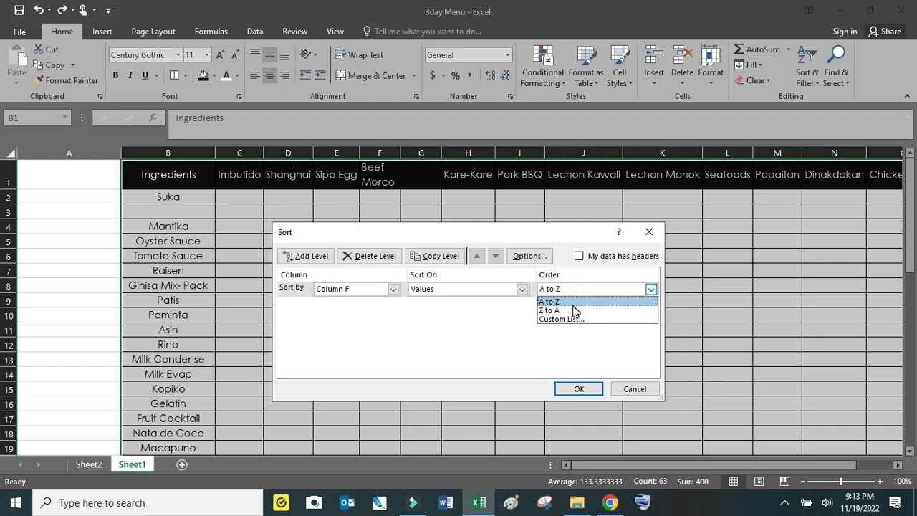
{"action": "left_click", "coordinate": [579, 387]}
{"action": "left_click", "coordinate": [575, 389]}
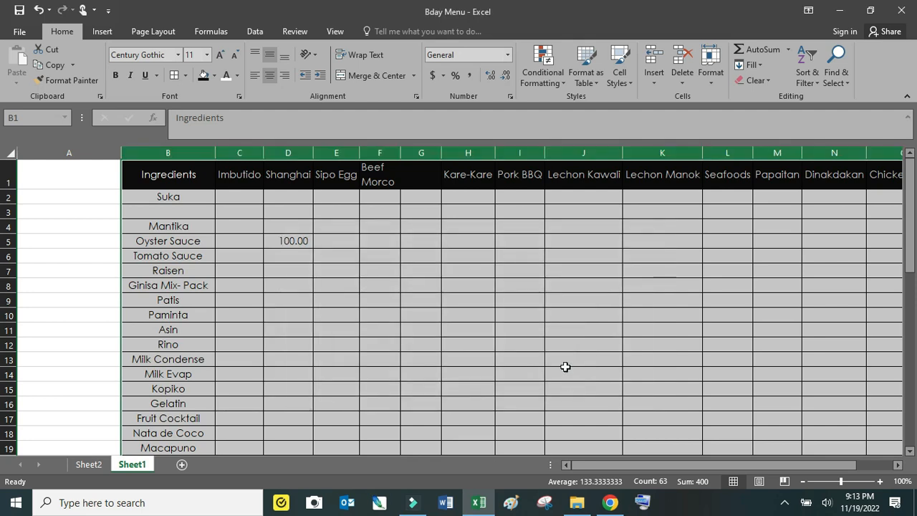
{"action": "left_click", "coordinate": [558, 343]}
{"action": "left_click_drag", "start_coordinate": [143, 176], "coordinate": [680, 348]}
{"action": "left_click_drag", "start_coordinate": [723, 466], "coordinate": [611, 462]}
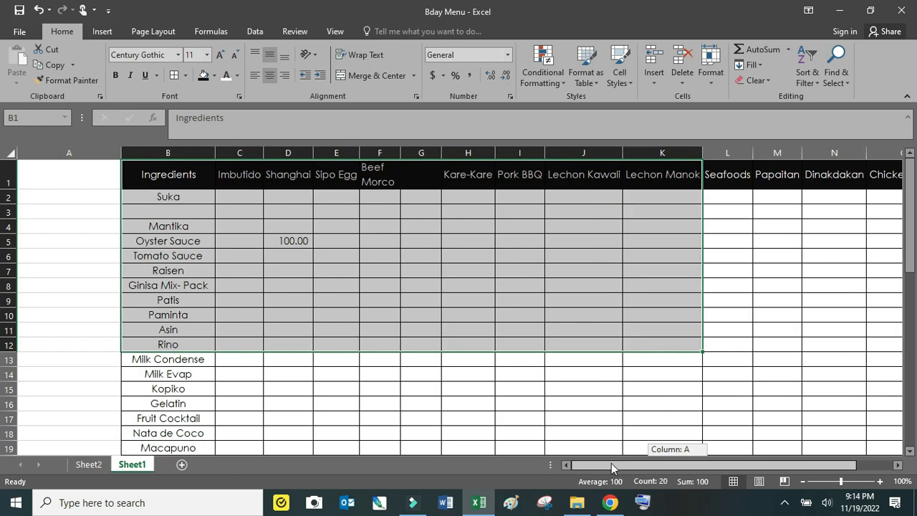
{"action": "left_click_drag", "start_coordinate": [154, 195], "coordinate": [465, 285]}
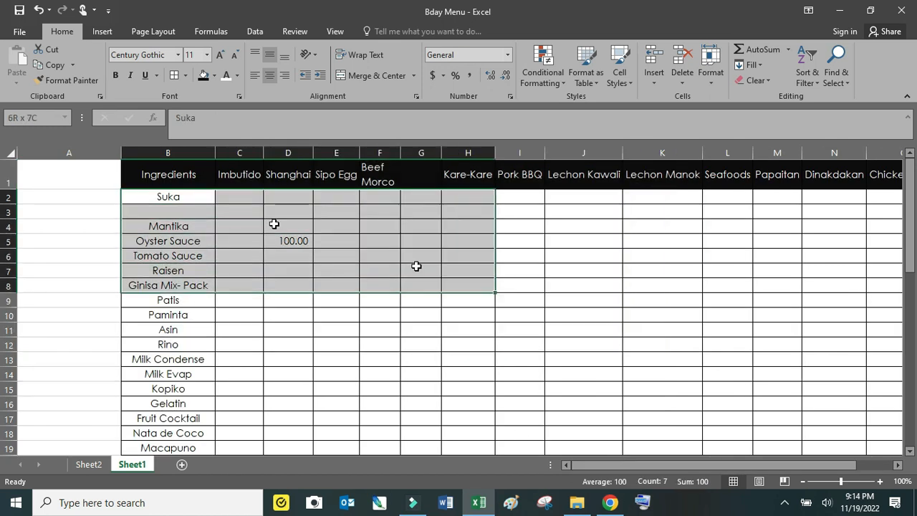
{"action": "left_click_drag", "start_coordinate": [162, 181], "coordinate": [661, 280]}
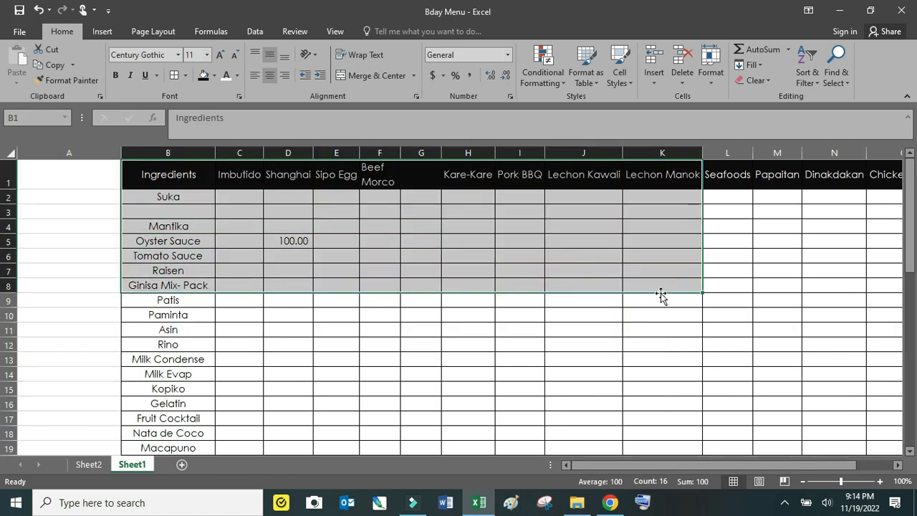
{"action": "left_click", "coordinate": [711, 288]}
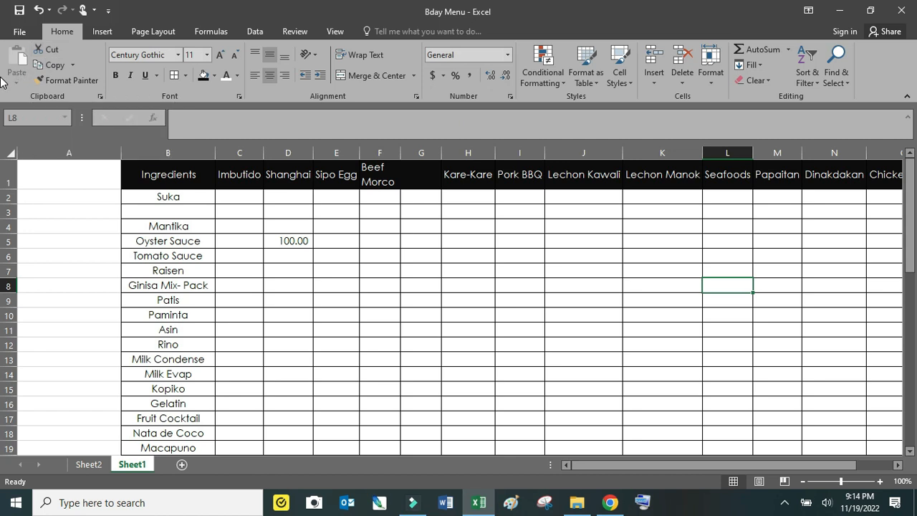
{"action": "left_click", "coordinate": [394, 244]}
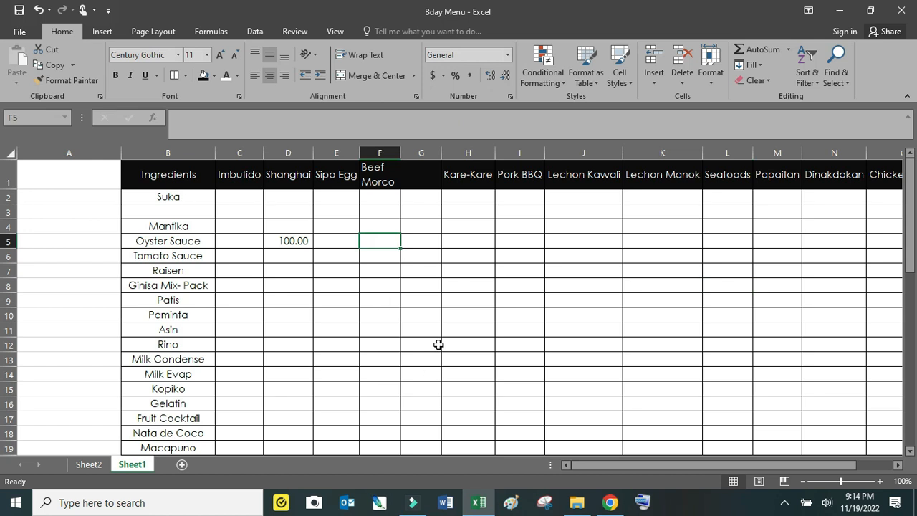
{"action": "left_click", "coordinate": [448, 317]}
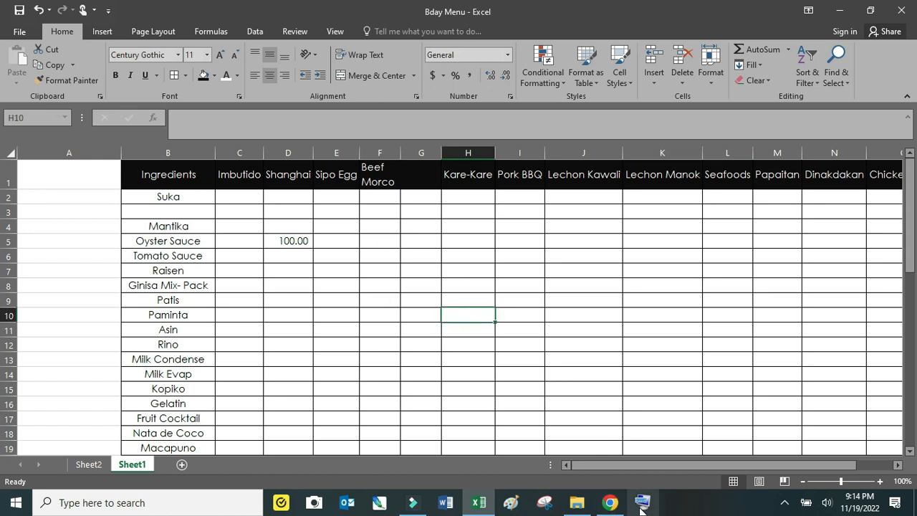
Open the On-Screen Keyboard over the worksheet
{"action": "left_click", "coordinate": [642, 505]}
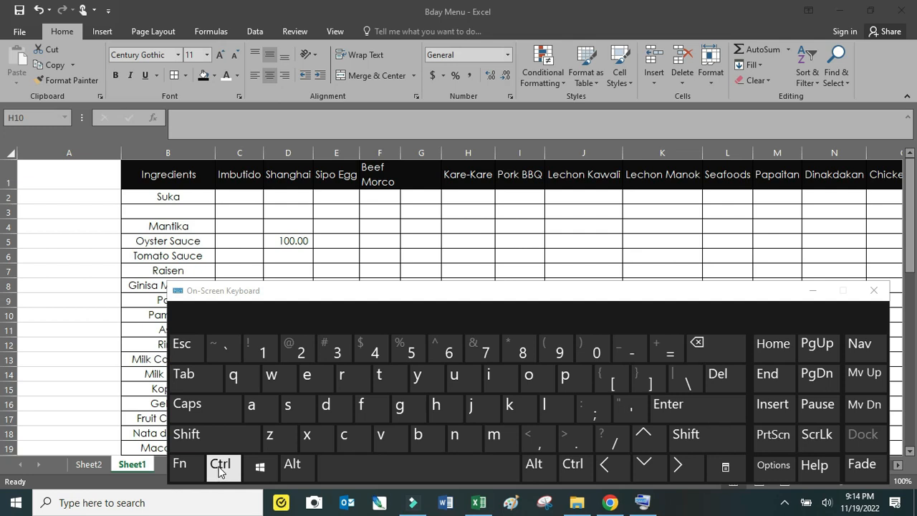
Switch Alt on and off on the On-Screen Keyboard and close the keyboard
{"action": "left_click", "coordinate": [299, 467]}
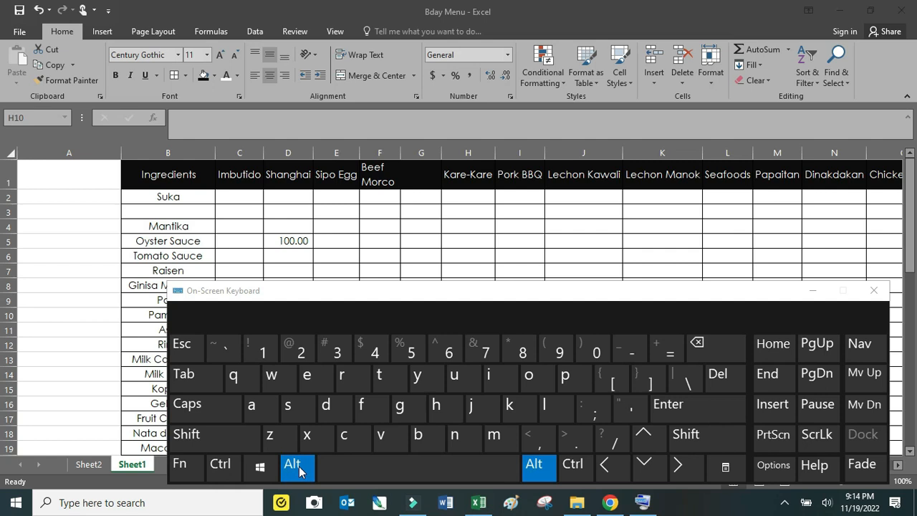
{"action": "left_click", "coordinate": [299, 466]}
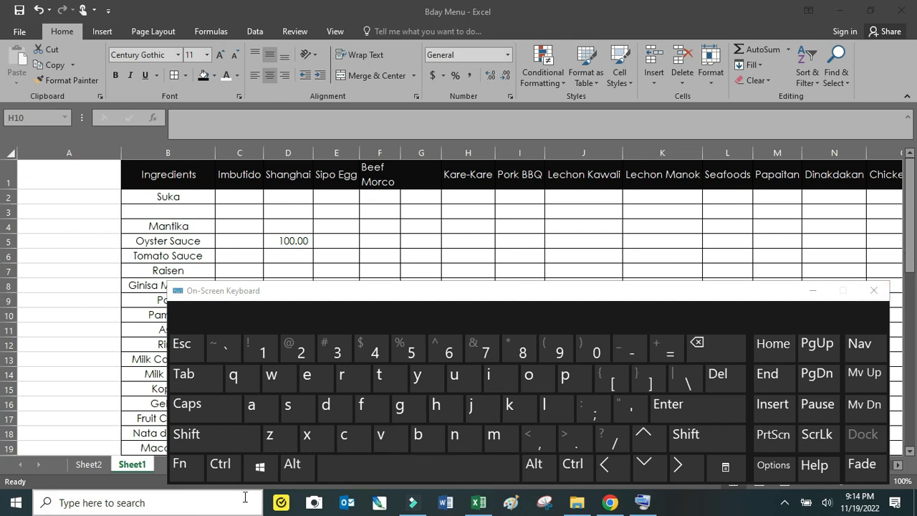
{"action": "key", "text": "alt"}
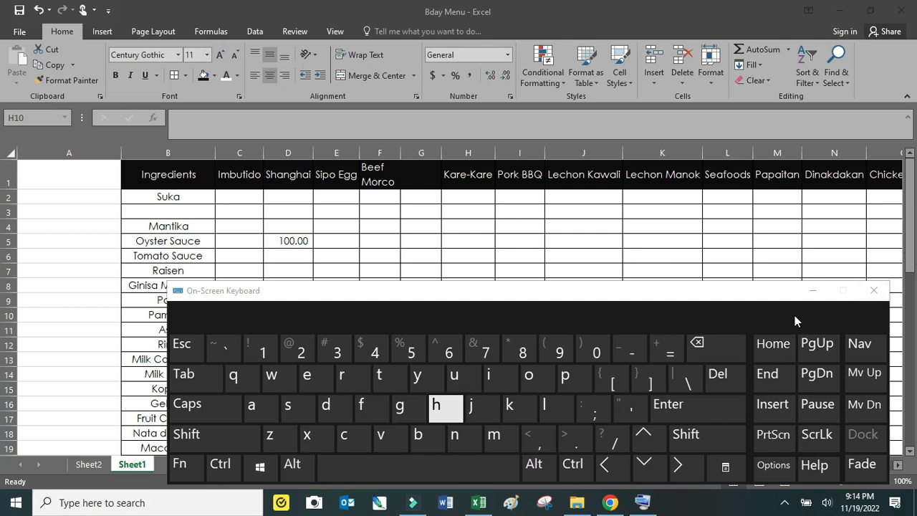
{"action": "left_click", "coordinate": [873, 290]}
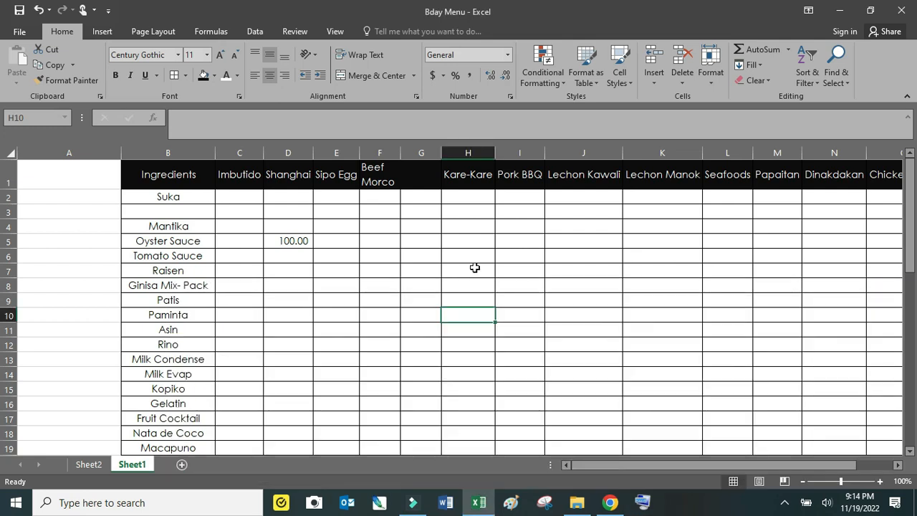
Display the ribbon key tips, dismiss them, and enter h in cell H10 of the Kare-Kare column
{"action": "key", "text": "alt"}
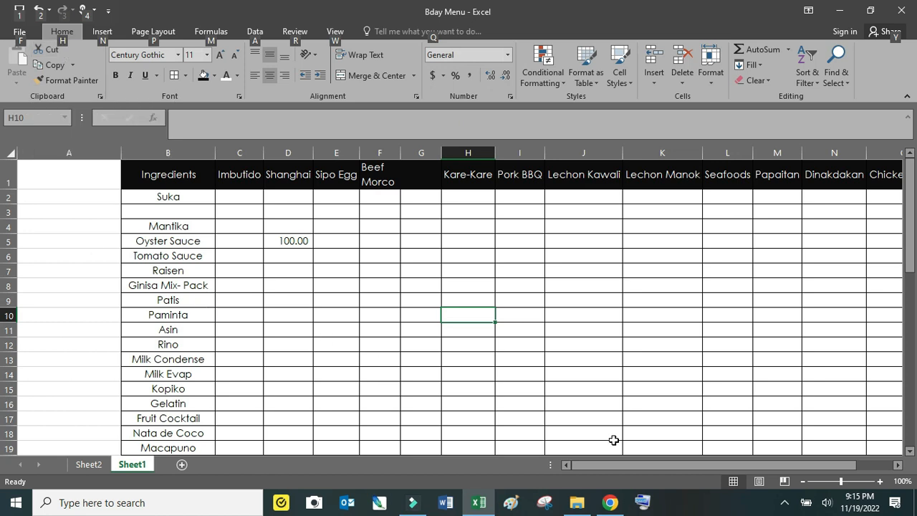
{"action": "left_click", "coordinate": [497, 326]}
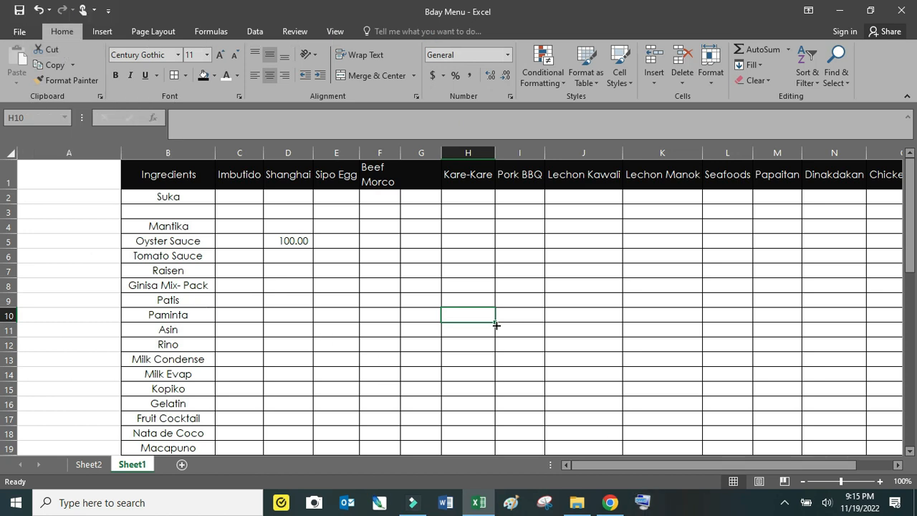
{"action": "type", "text": "h"}
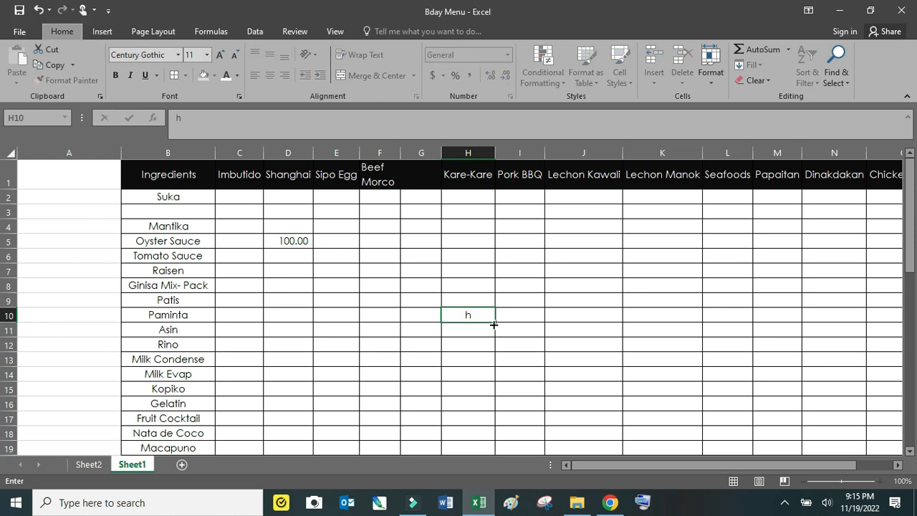
{"action": "key", "text": "alt+h"}
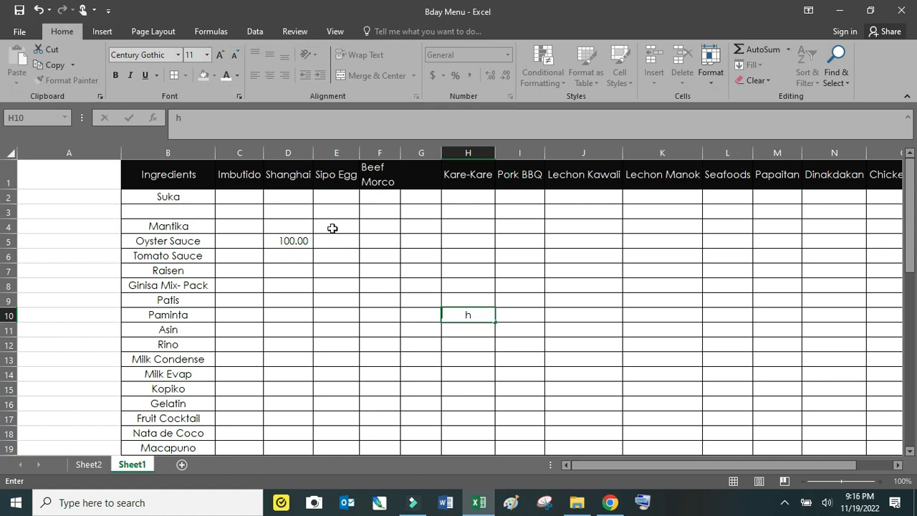
{"action": "left_click", "coordinate": [333, 225]}
{"action": "left_click", "coordinate": [334, 214]}
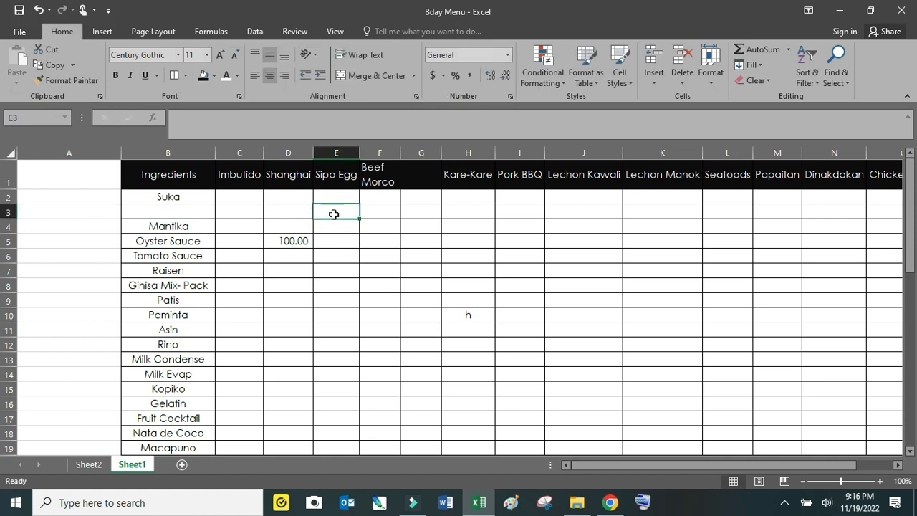
Apply All Borders to cell E8 in the Sipo Egg column
{"action": "left_click", "coordinate": [335, 288]}
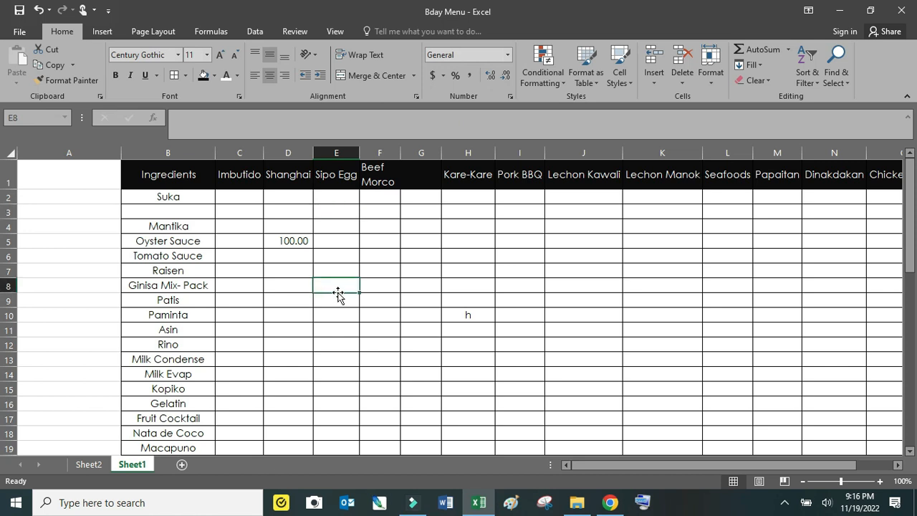
{"action": "key", "text": "alt"}
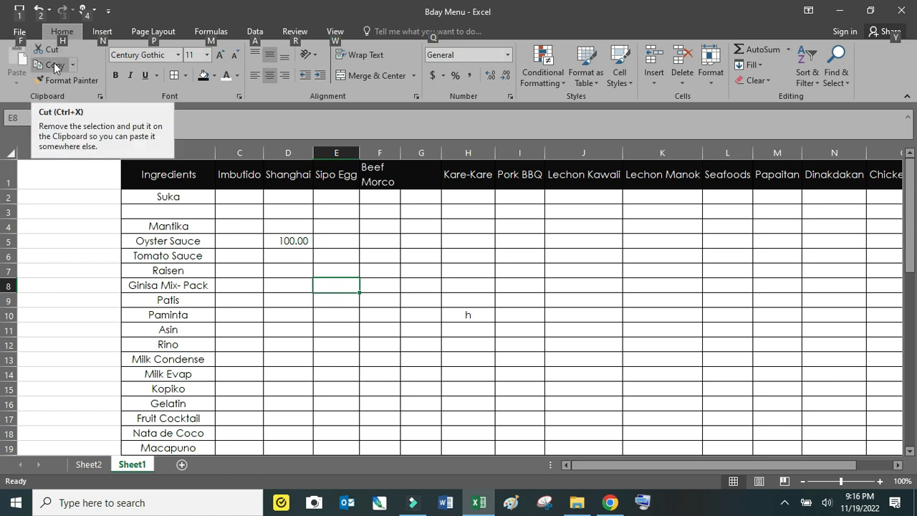
{"action": "key", "text": "h"}
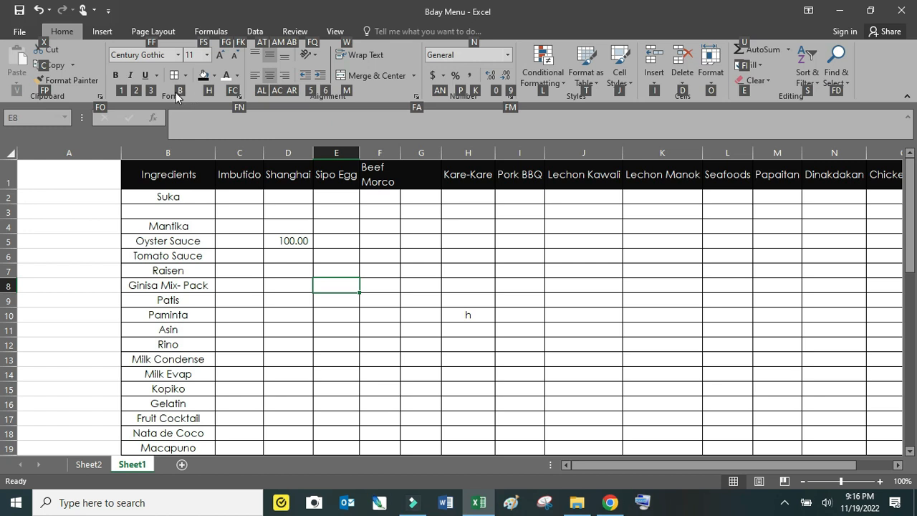
{"action": "key", "text": "b"}
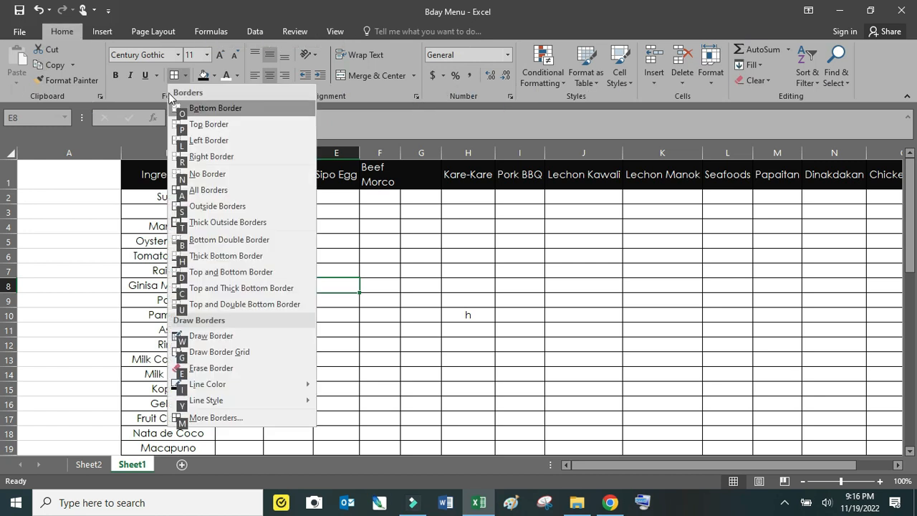
{"action": "left_click", "coordinate": [207, 195]}
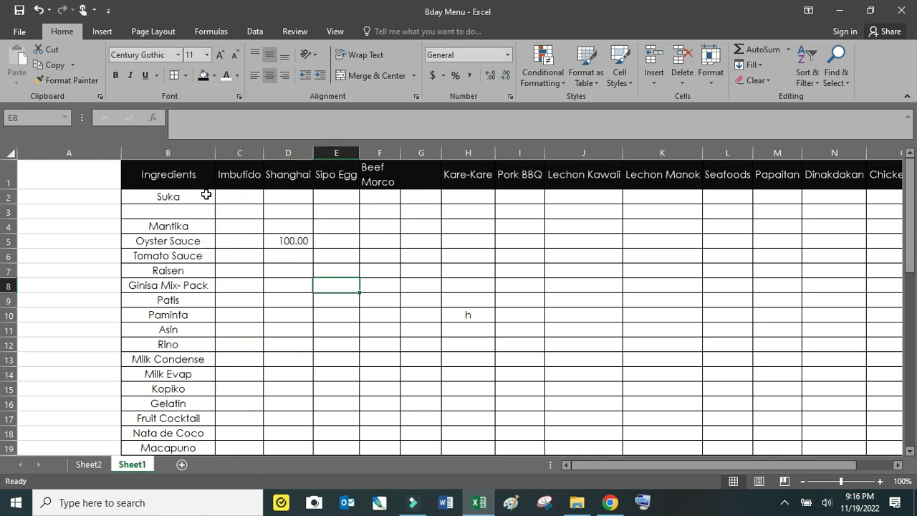
Apply All Borders to cell A6, beside the Tomato Sauce row
{"action": "left_click", "coordinate": [77, 249]}
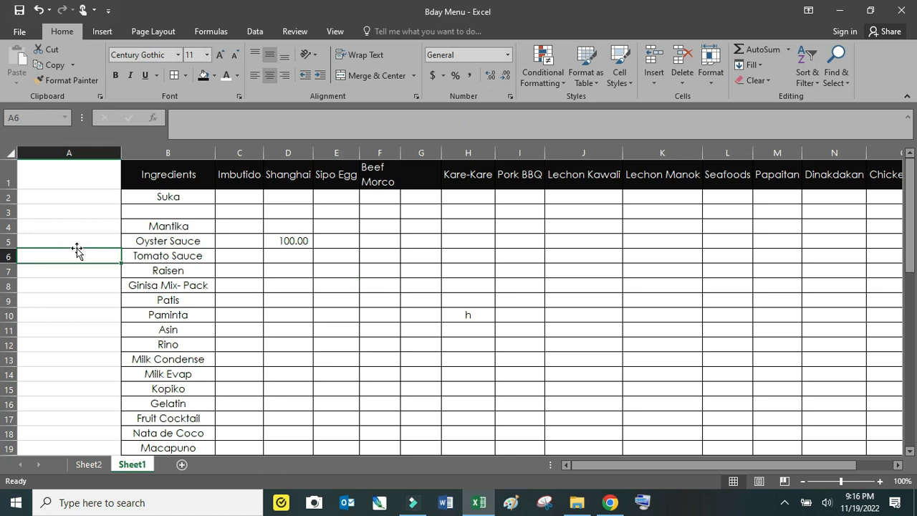
{"action": "key", "text": "alt"}
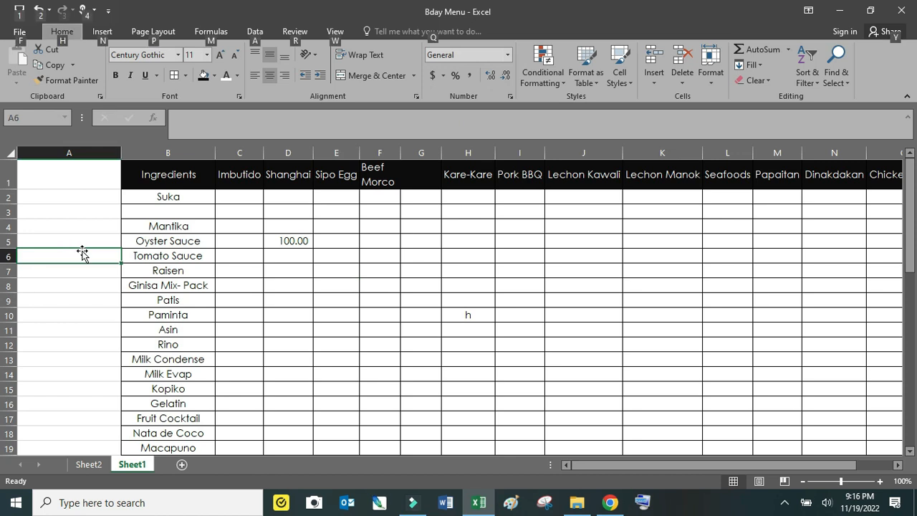
{"action": "key", "text": "h"}
{"action": "key", "text": "b"}
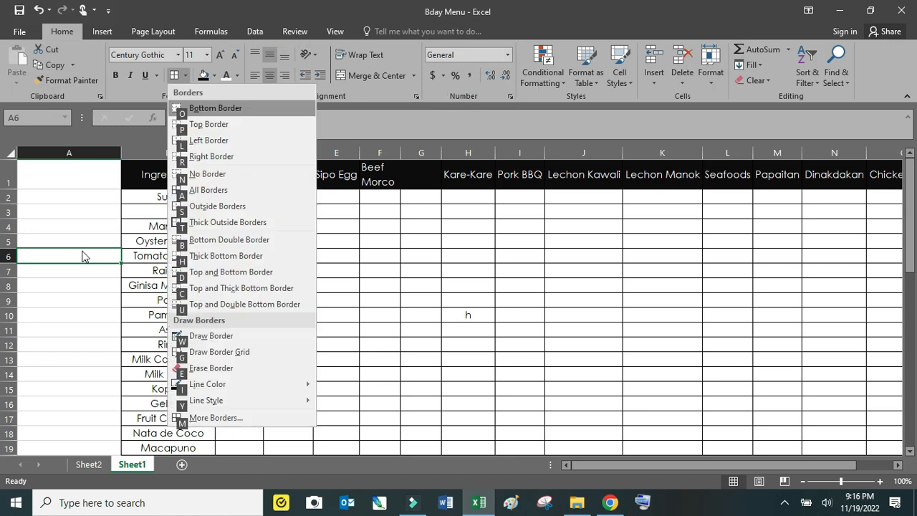
{"action": "left_click", "coordinate": [82, 255]}
{"action": "left_click", "coordinate": [71, 286]}
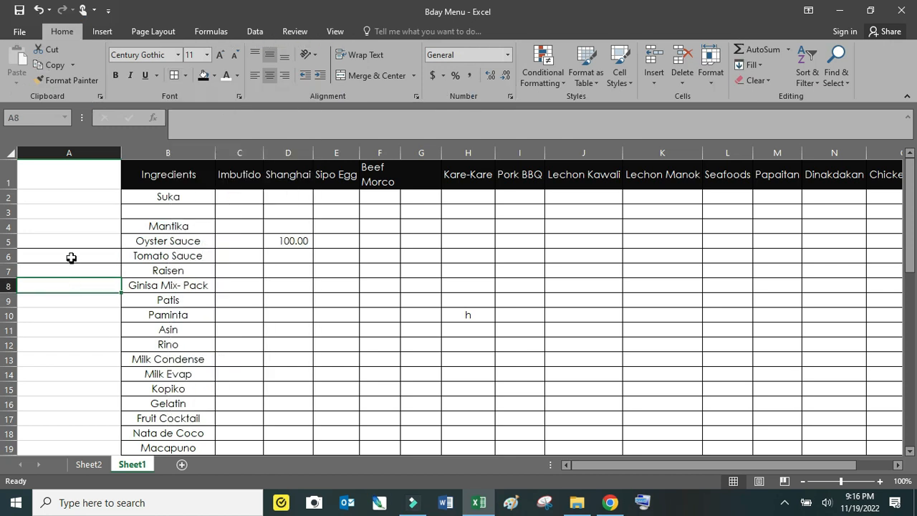
Remove all borders from cell A6 with the No Border option
{"action": "left_click", "coordinate": [71, 257]}
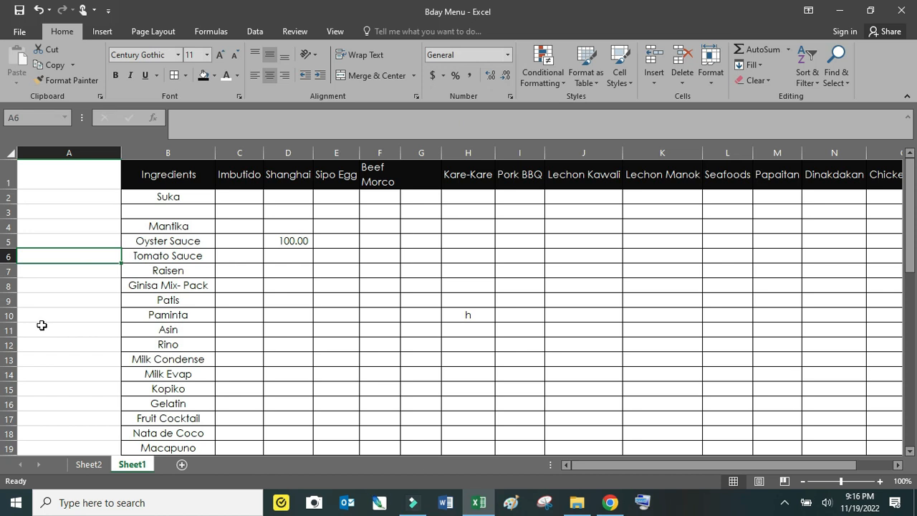
{"action": "key", "text": "alt"}
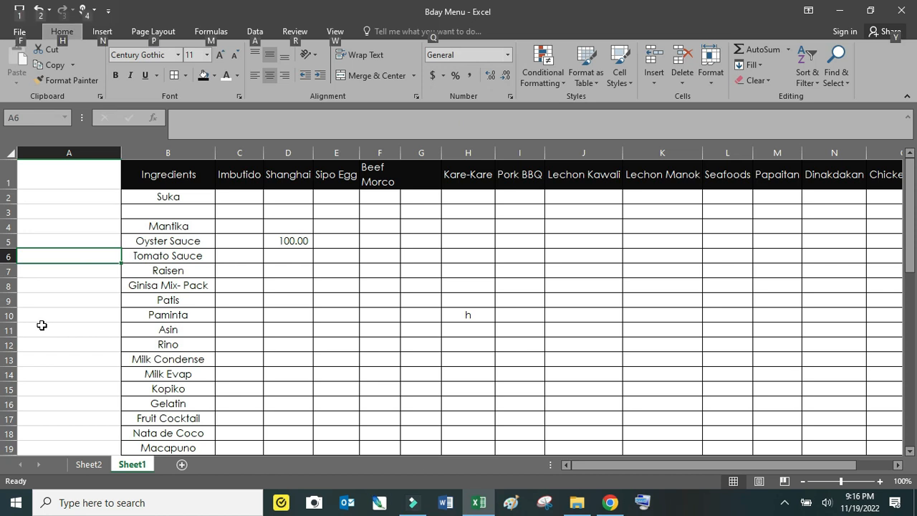
{"action": "key", "text": "h"}
{"action": "key", "text": "b"}
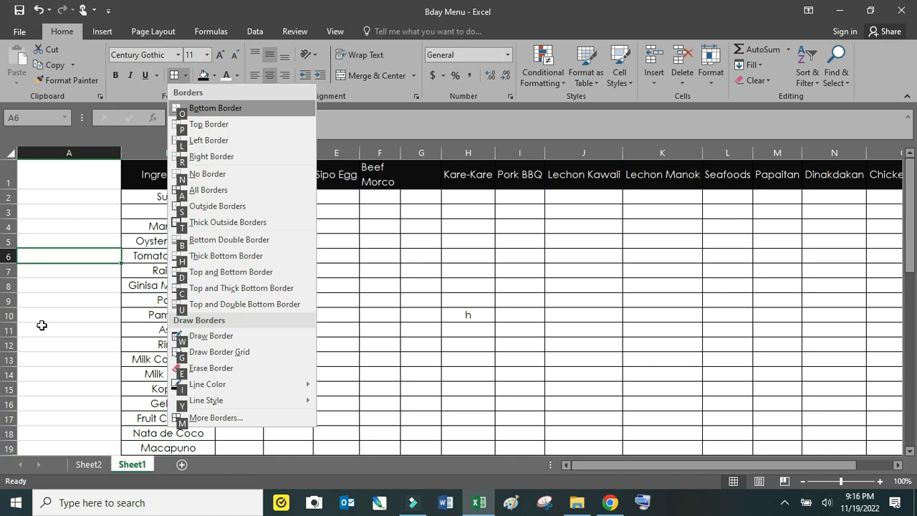
{"action": "key", "text": "n"}
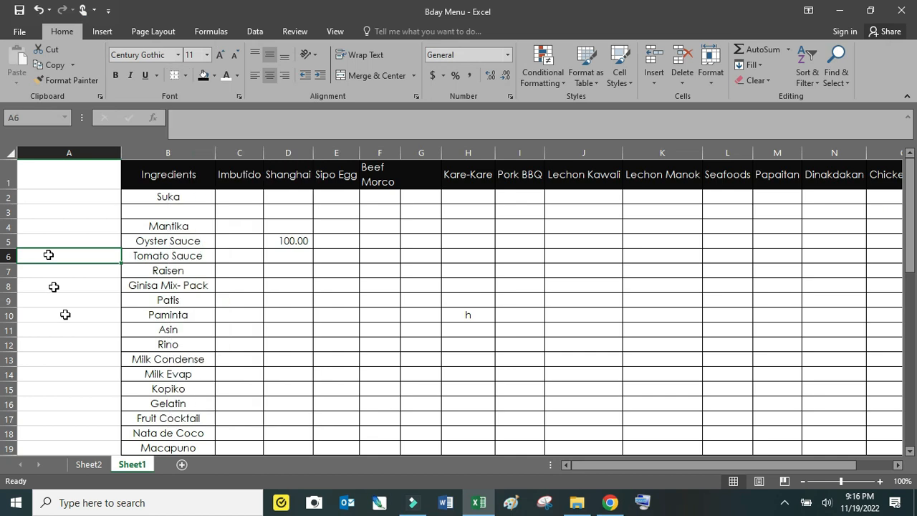
{"action": "left_click", "coordinate": [59, 298]}
Apply Outside Borders to cell A6 and clear them again with No Border
{"action": "left_click", "coordinate": [65, 258]}
{"action": "left_click", "coordinate": [184, 76]}
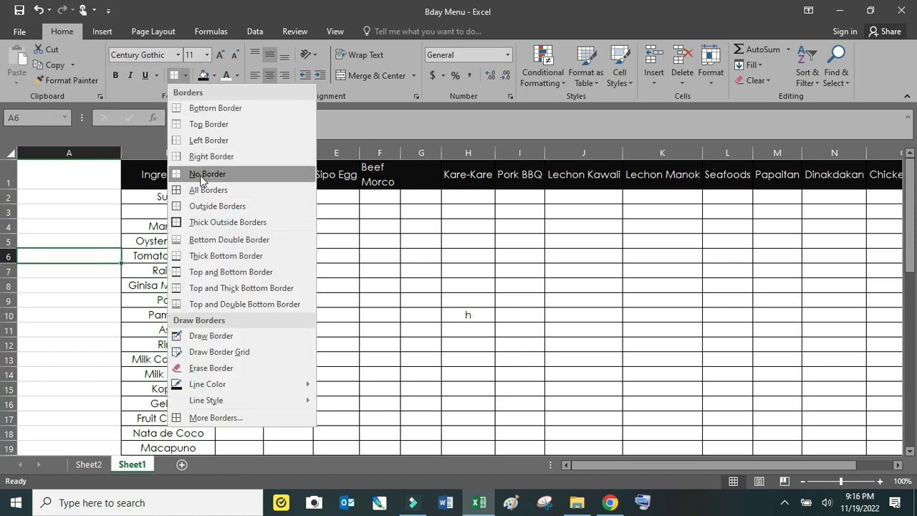
{"action": "left_click", "coordinate": [204, 173]}
{"action": "left_click", "coordinate": [184, 78]}
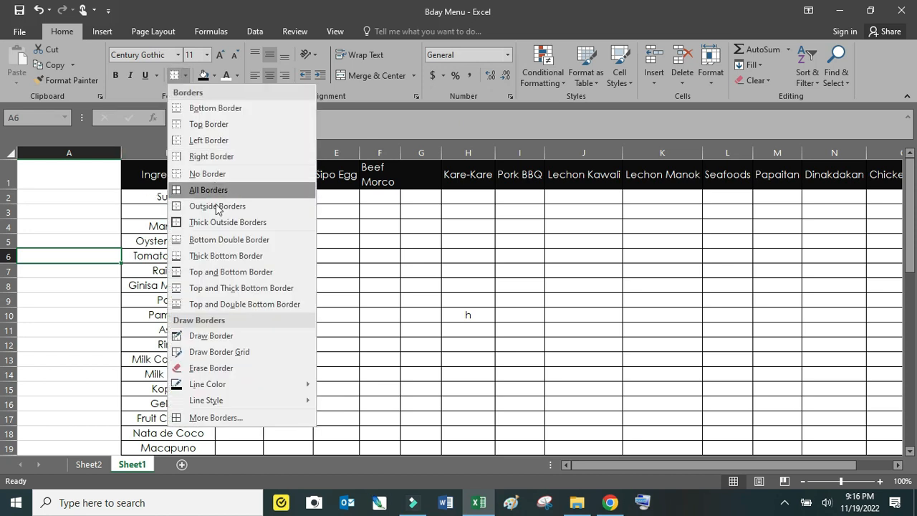
{"action": "left_click", "coordinate": [216, 206]}
{"action": "left_click", "coordinate": [185, 77]}
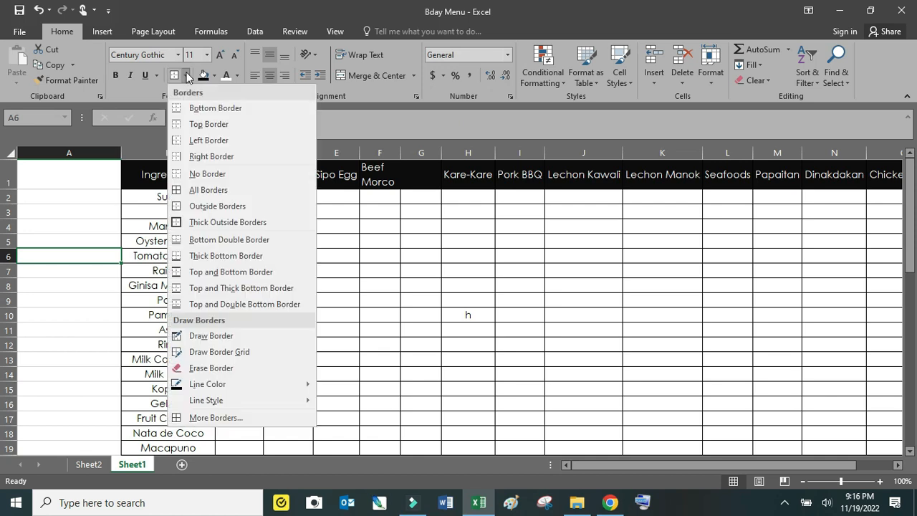
{"action": "left_click", "coordinate": [201, 173]}
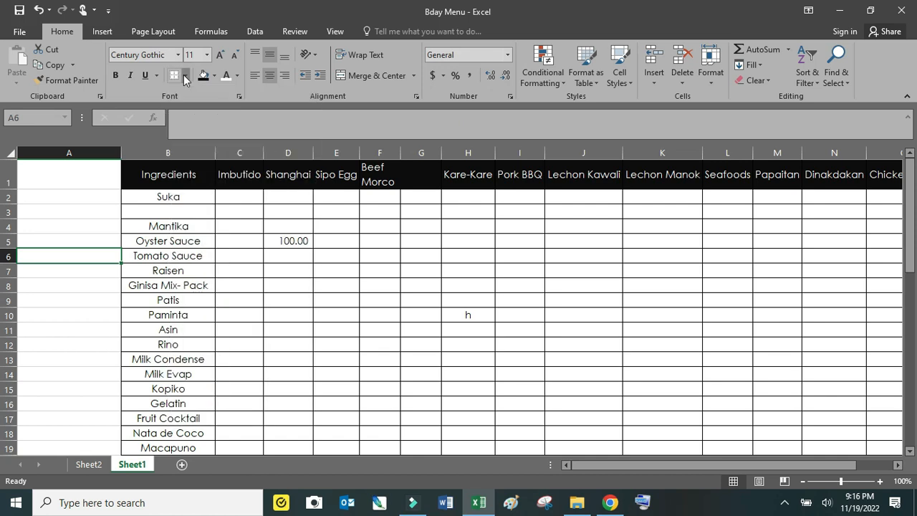
{"action": "left_click", "coordinate": [185, 78]}
{"action": "left_click", "coordinate": [195, 174]}
Select the Tomato Sauce cell B6 and examine the available number formats for it without applying one
{"action": "key", "text": "alt"}
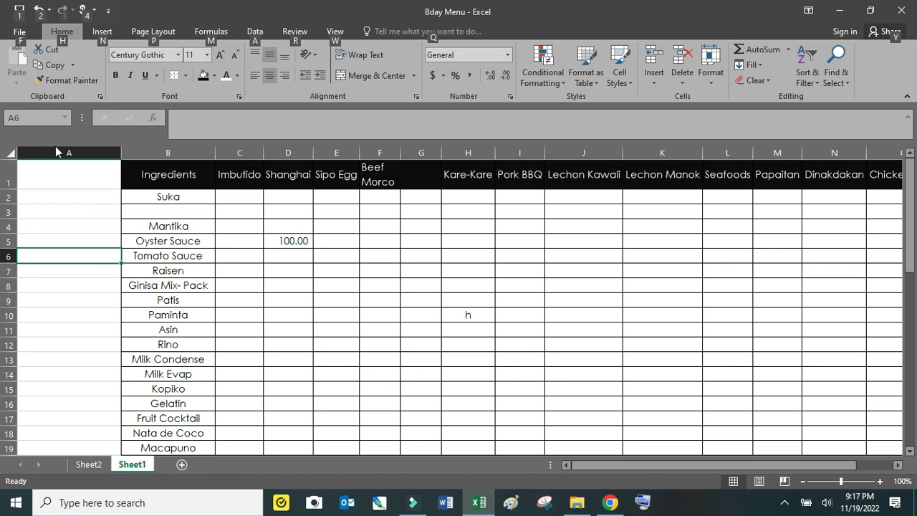
{"action": "left_click", "coordinate": [163, 255]}
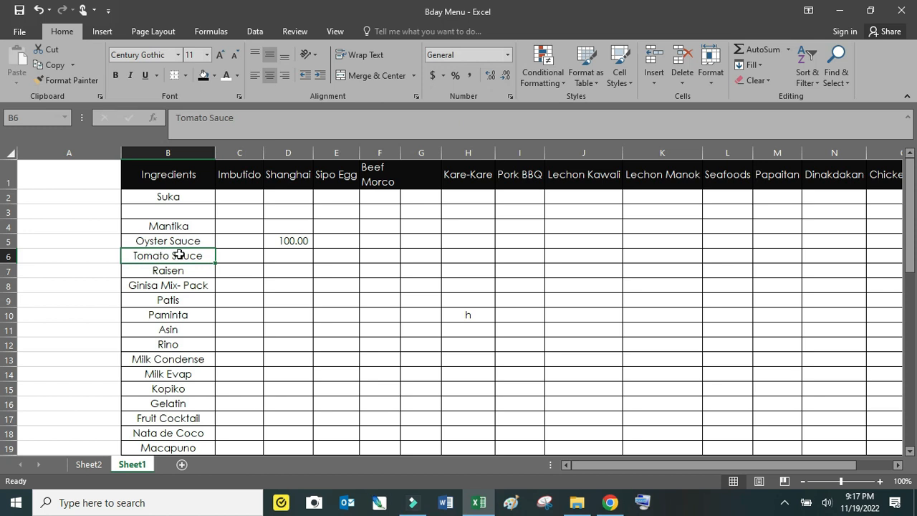
{"action": "left_click_drag", "start_coordinate": [684, 464], "coordinate": [664, 473]}
{"action": "left_click", "coordinate": [509, 55]}
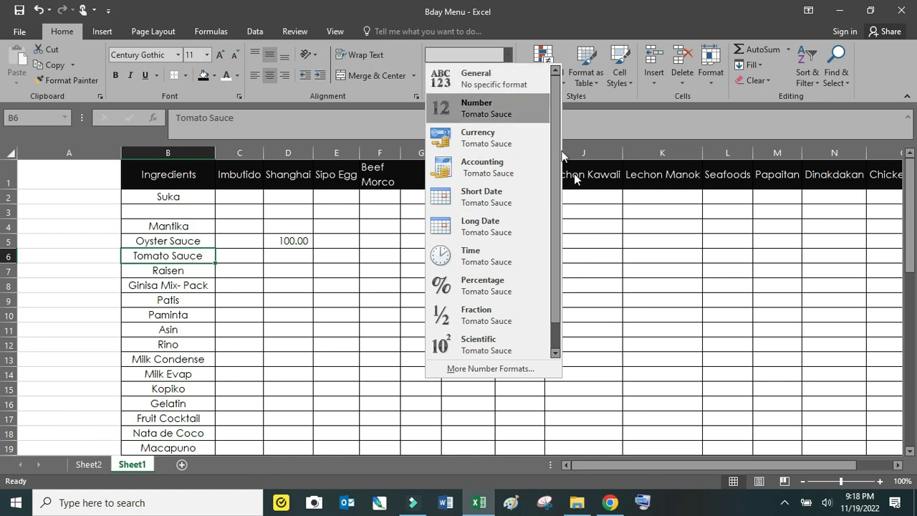
{"action": "left_click", "coordinate": [608, 240]}
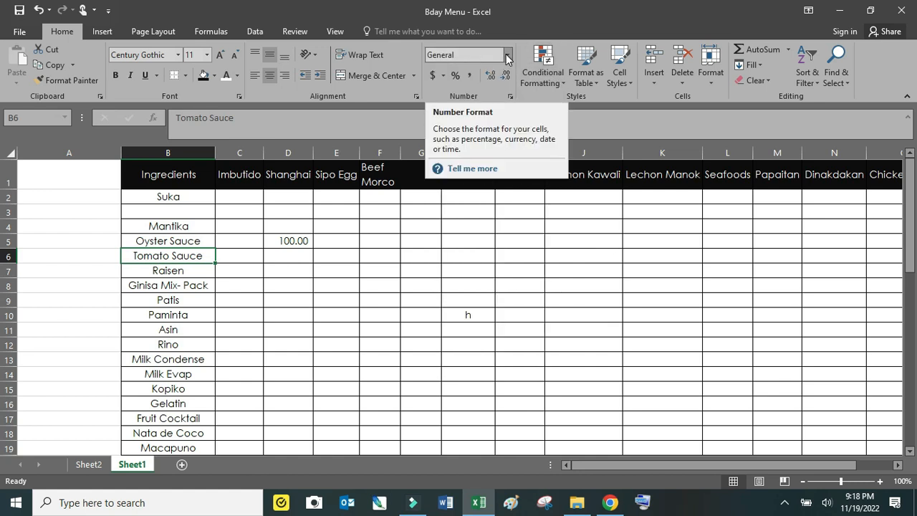
{"action": "left_click", "coordinate": [506, 55]}
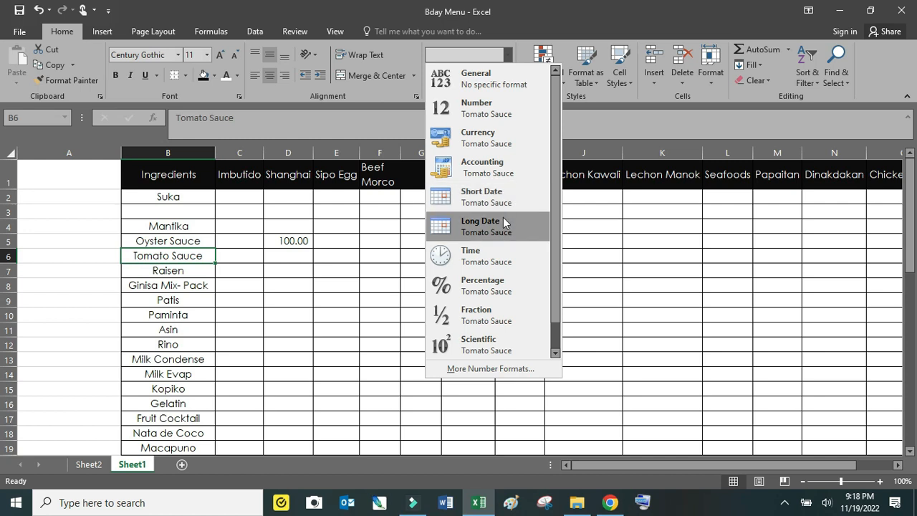
{"action": "left_click", "coordinate": [682, 275]}
{"action": "left_click", "coordinate": [580, 251]}
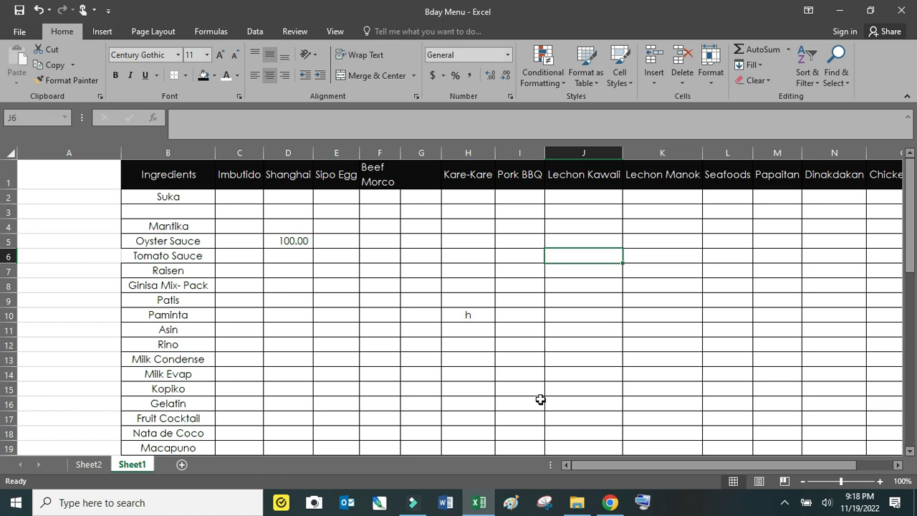
{"action": "left_click", "coordinate": [535, 303]}
{"action": "left_click", "coordinate": [637, 255]}
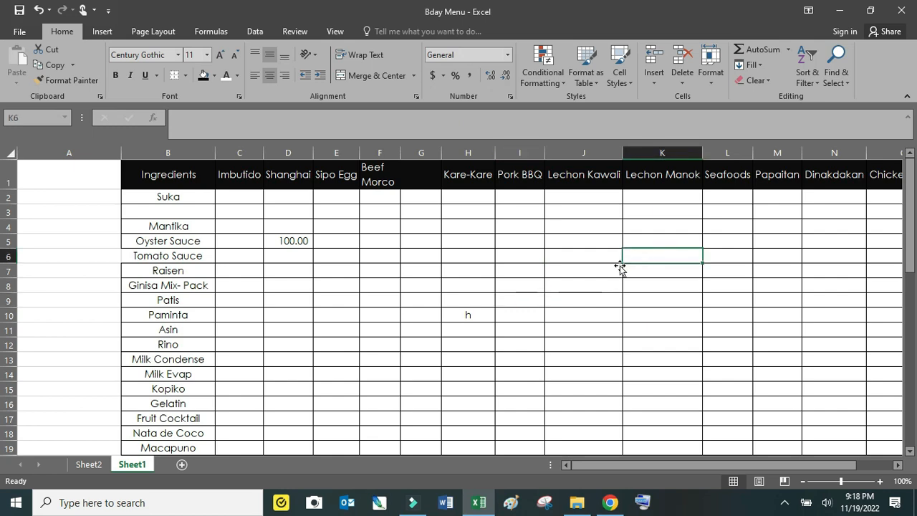